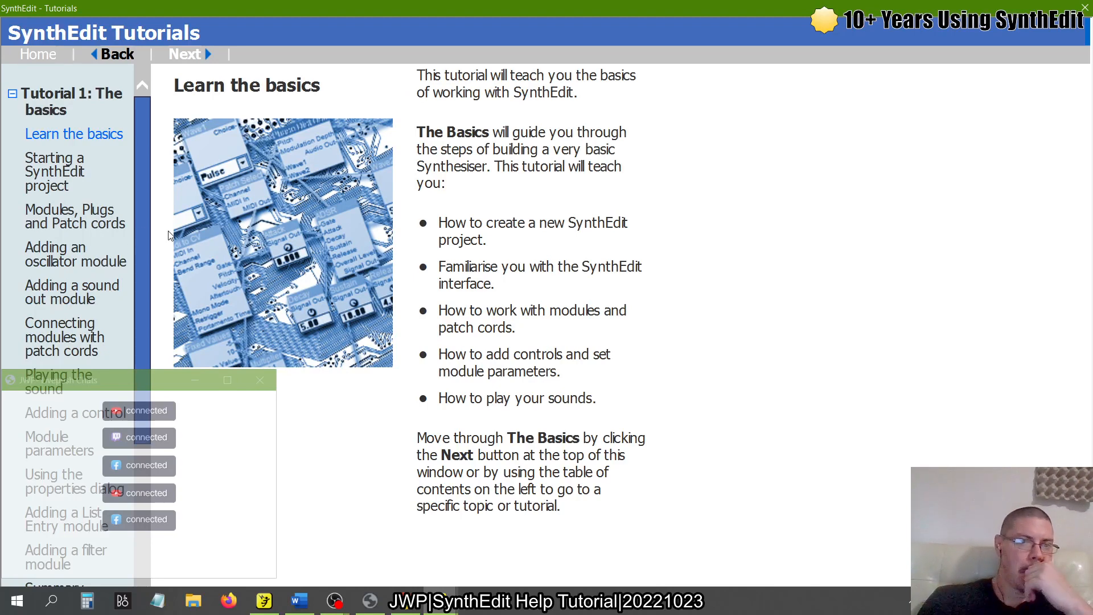
pyautogui.scroll(-5, 58, 223)
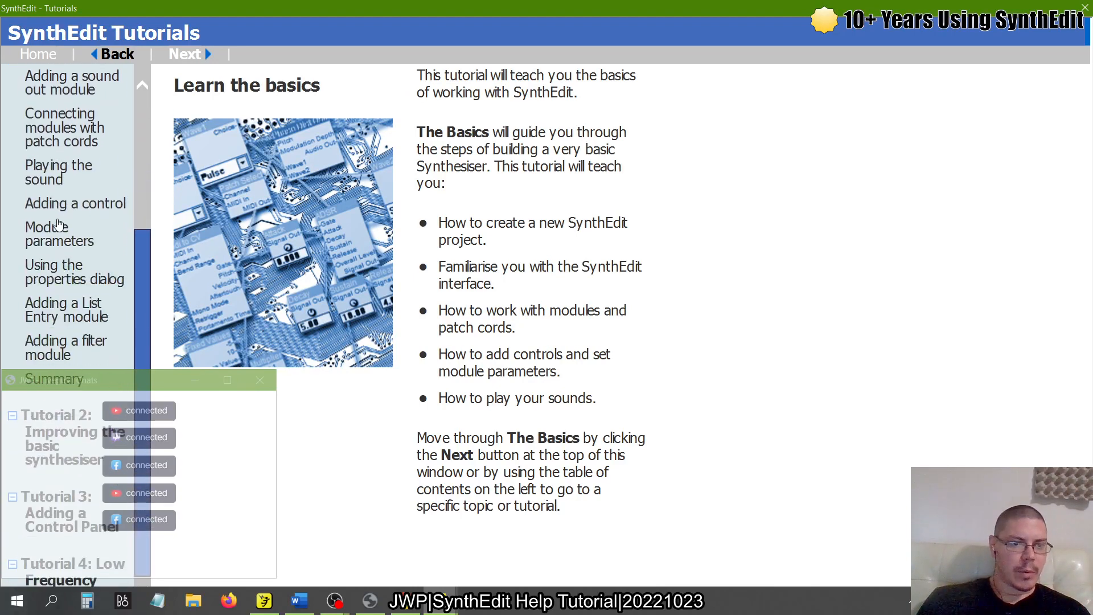
pyautogui.scroll(5, 41, 173)
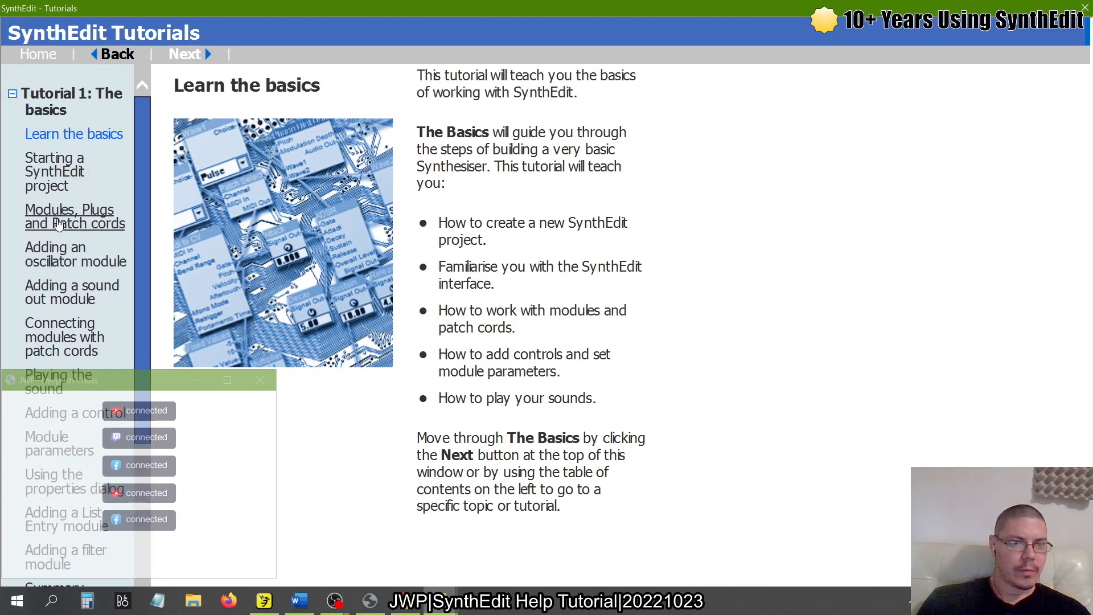
pyautogui.click(12, 94)
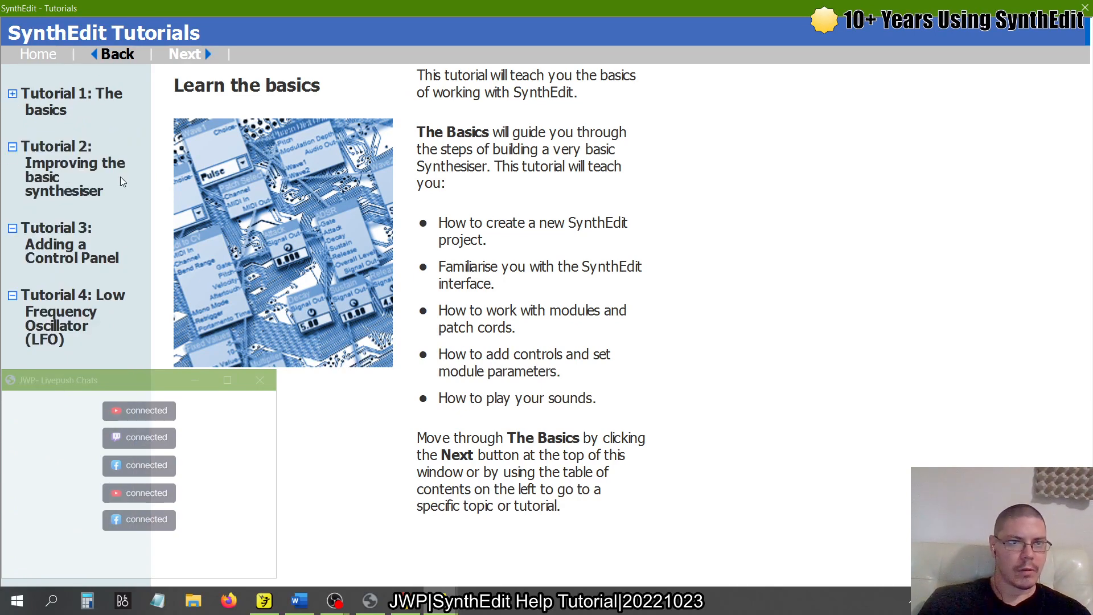
pyautogui.click(13, 95)
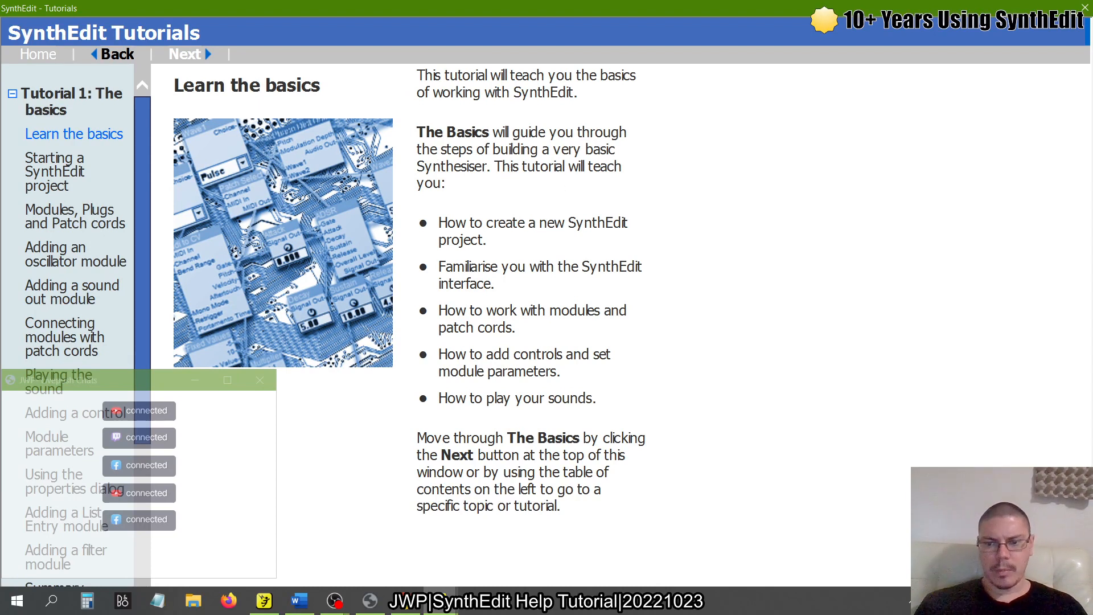
# Step: Switch the system's audio playback device to Speaker (Realtek(R) Audio)
pyautogui.click(994, 601)
pyautogui.click(1080, 531)
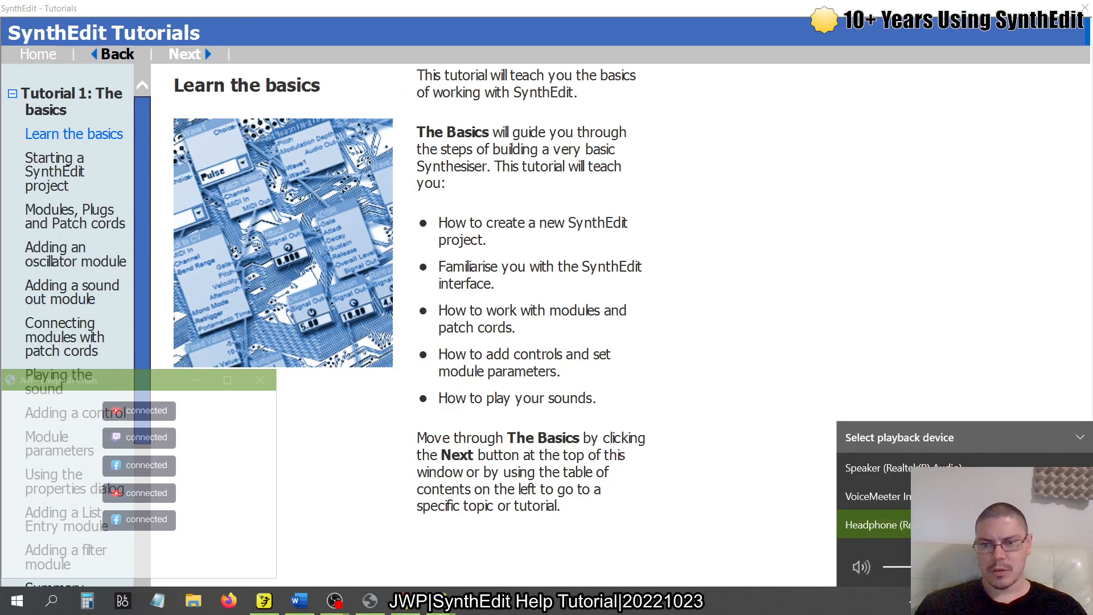
pyautogui.click(888, 467)
pyautogui.click(709, 311)
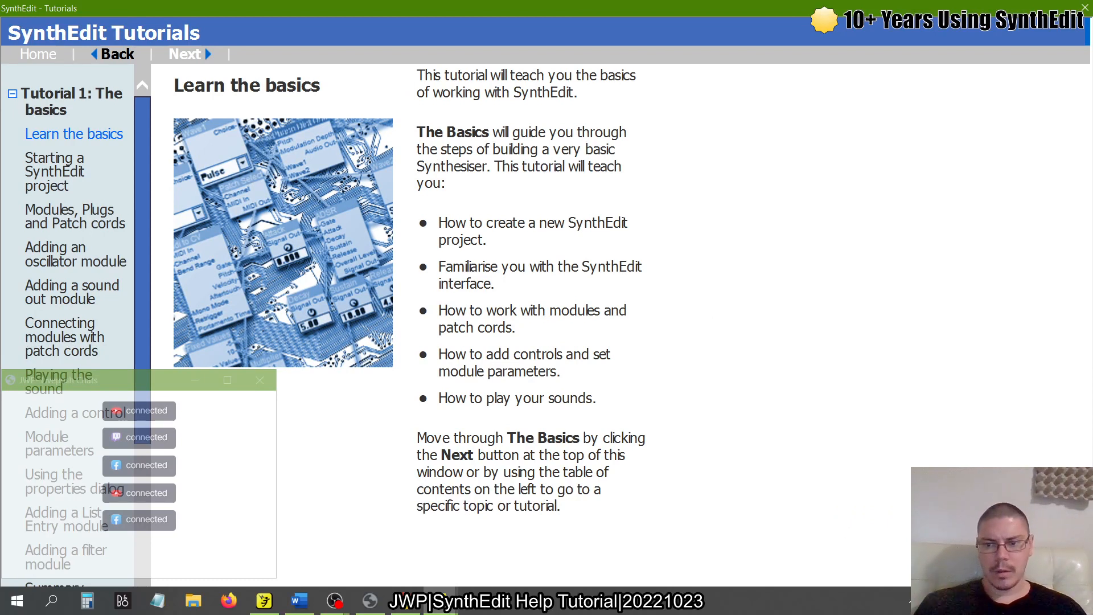
pyautogui.click(967, 600)
pyautogui.click(836, 441)
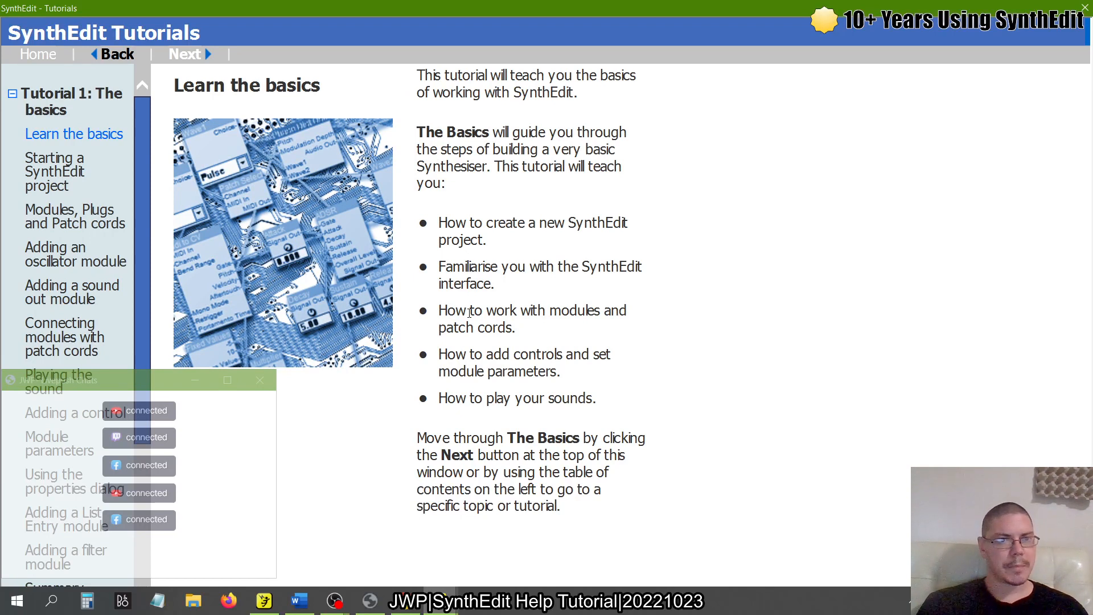
# Step: Open the tutorial page "Starting a SynthEdit project", switch to SynthEdit and create a new blank project
pyautogui.click(58, 170)
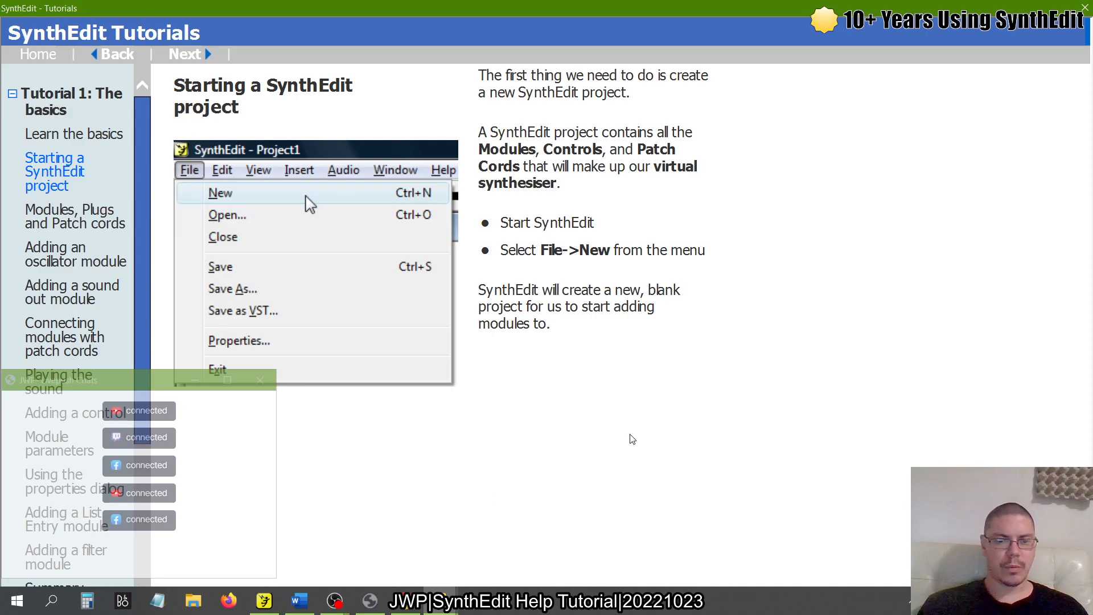
pyautogui.moveTo(264, 601)
pyautogui.click(249, 536)
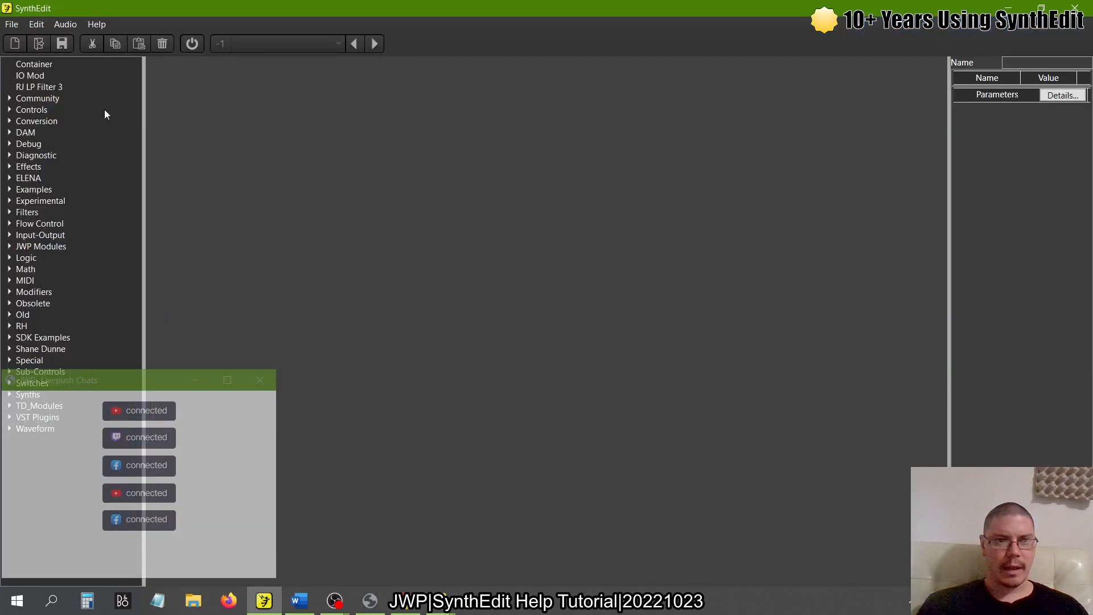
pyautogui.click(18, 26)
pyautogui.click(24, 39)
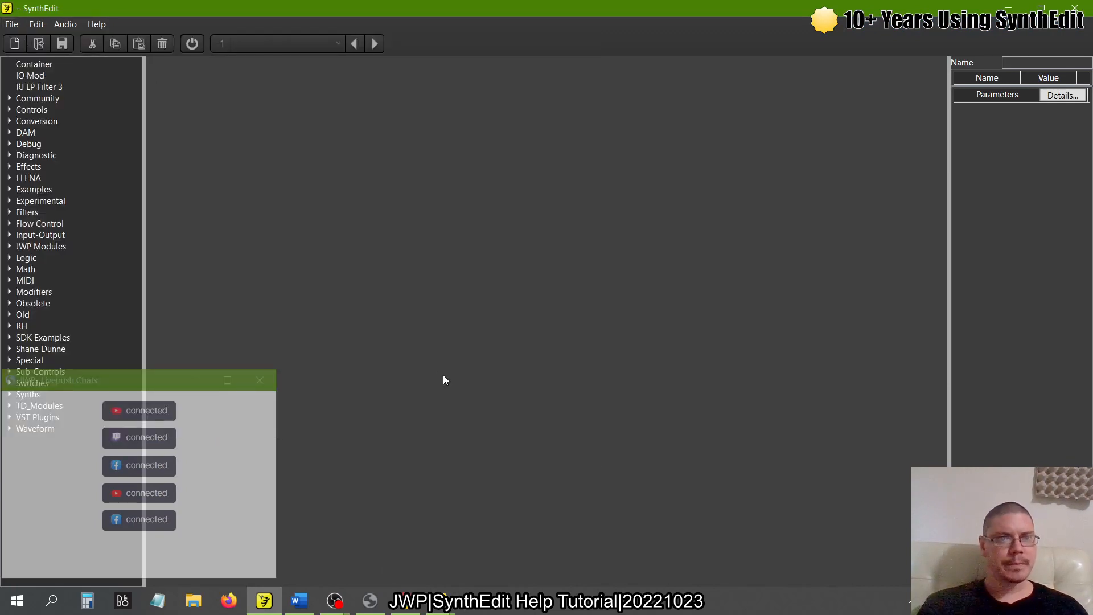
# Step: Read the tutorial page "Modules, Plugs and Patch cords" and return to the SynthEdit project
pyautogui.hotkey('alt', 'Tab')
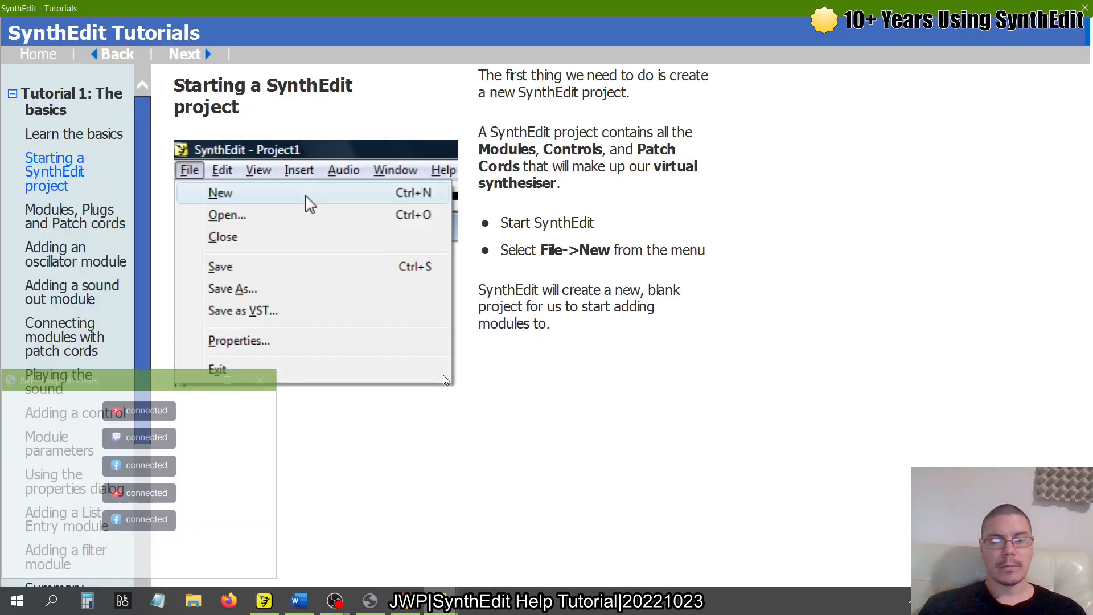
pyautogui.click(84, 222)
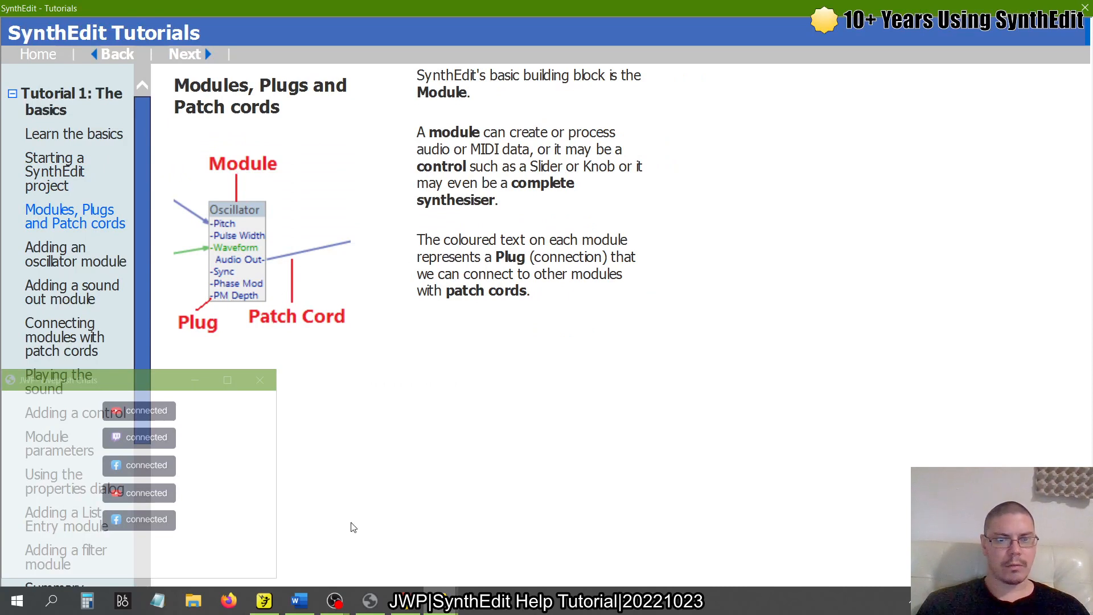
pyautogui.click(265, 601)
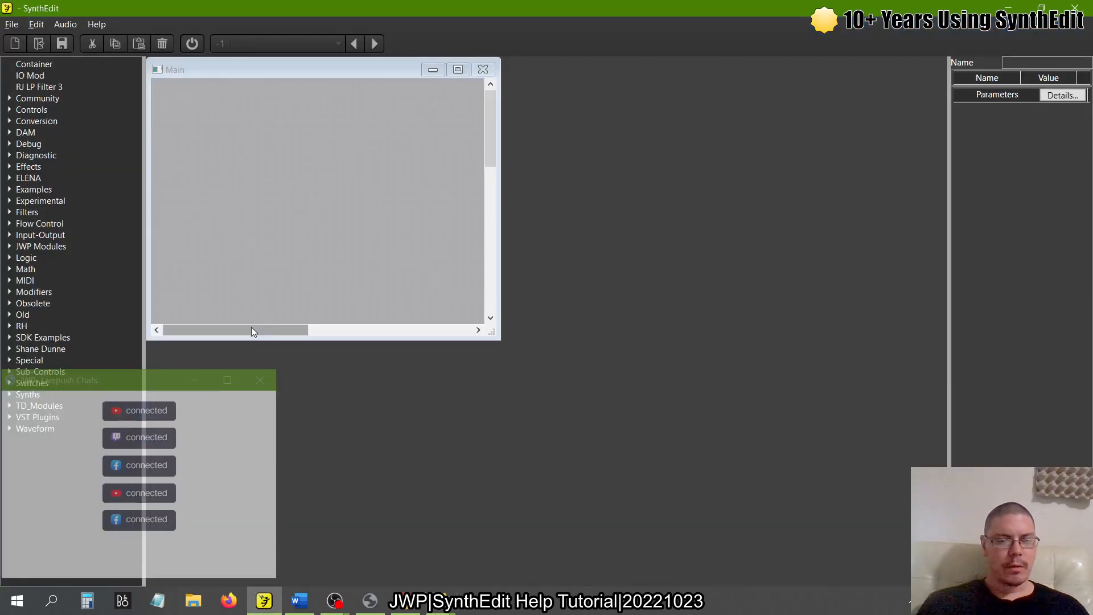
# Step: Add an Oscillator from the Waveform category to the Main structure view and enlarge that view's window
pyautogui.click(8, 429)
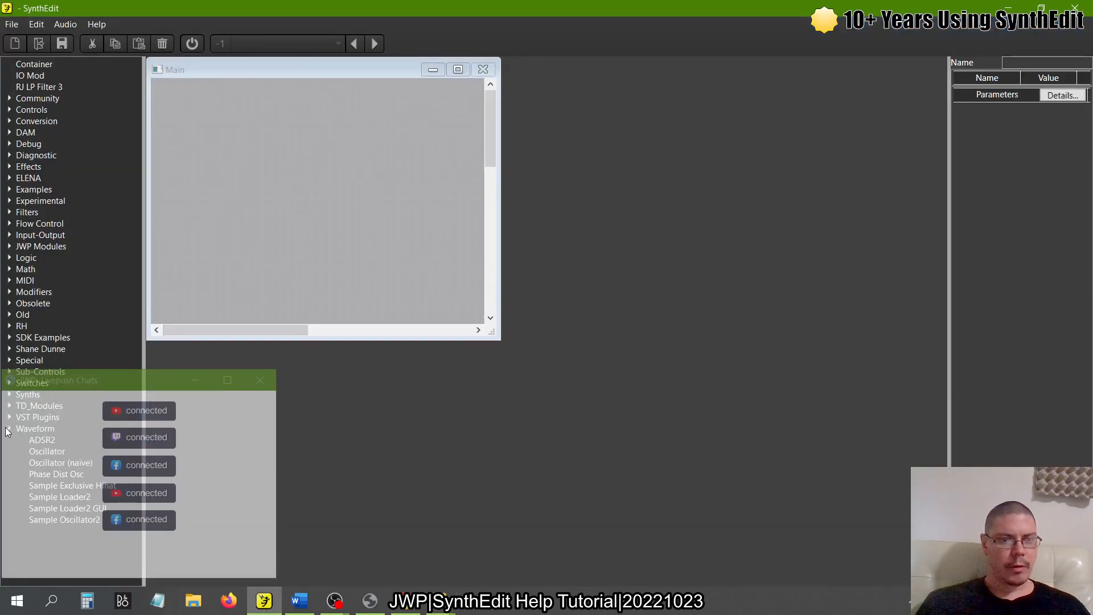
pyautogui.moveTo(231, 268); pyautogui.dragTo(347, 170)
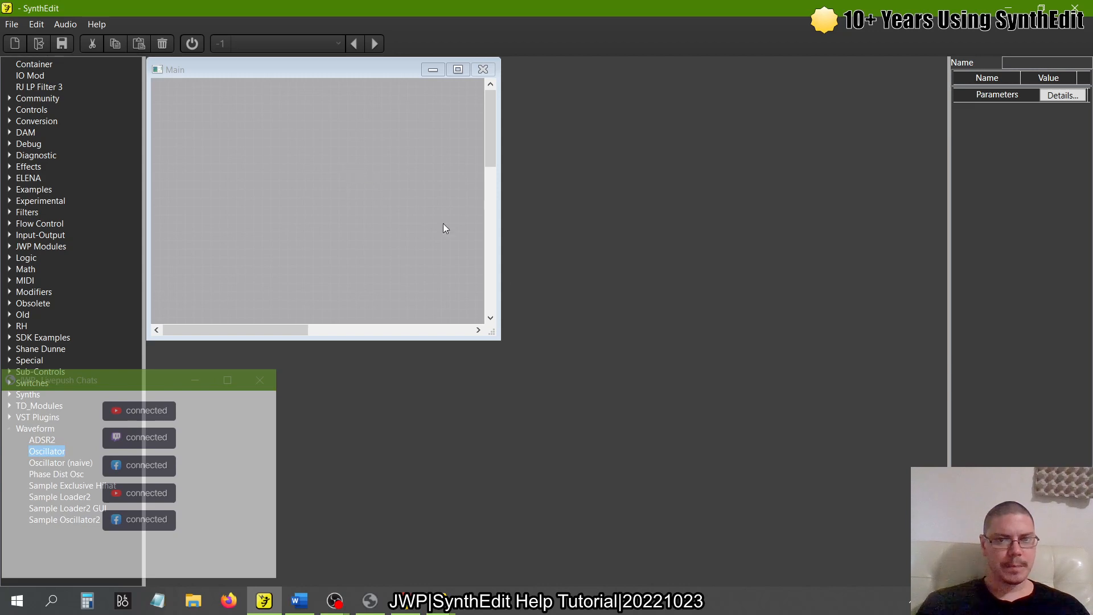
pyautogui.moveTo(493, 331); pyautogui.dragTo(599, 434)
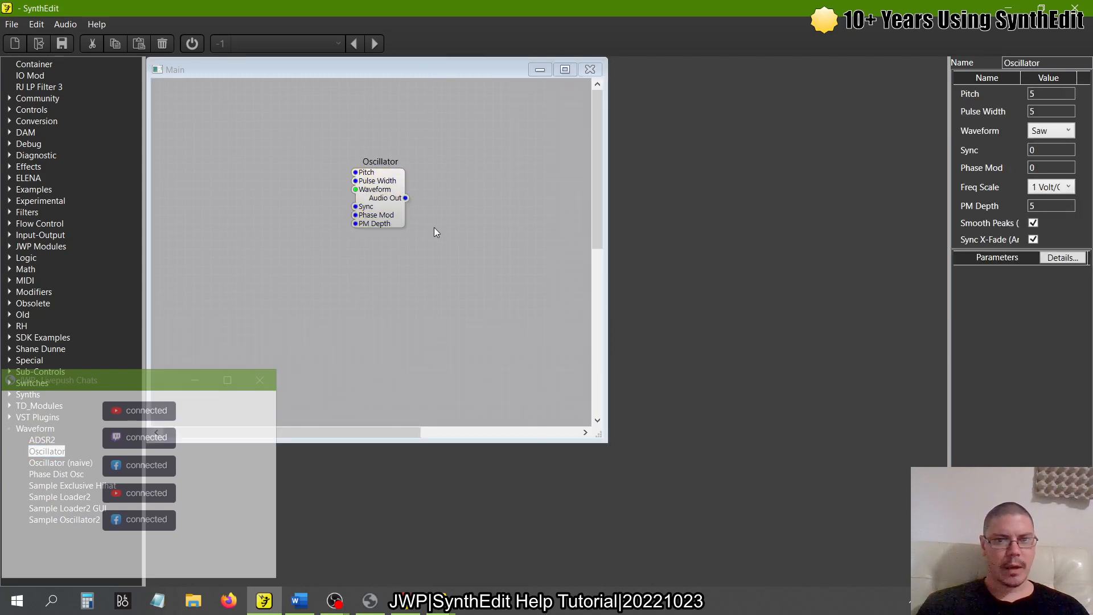
# Step: Compare the tutorial's module diagram with the Oscillator and try pulling a patch cord from its Audio Out plug
pyautogui.hotkey('alt', 'Tab')
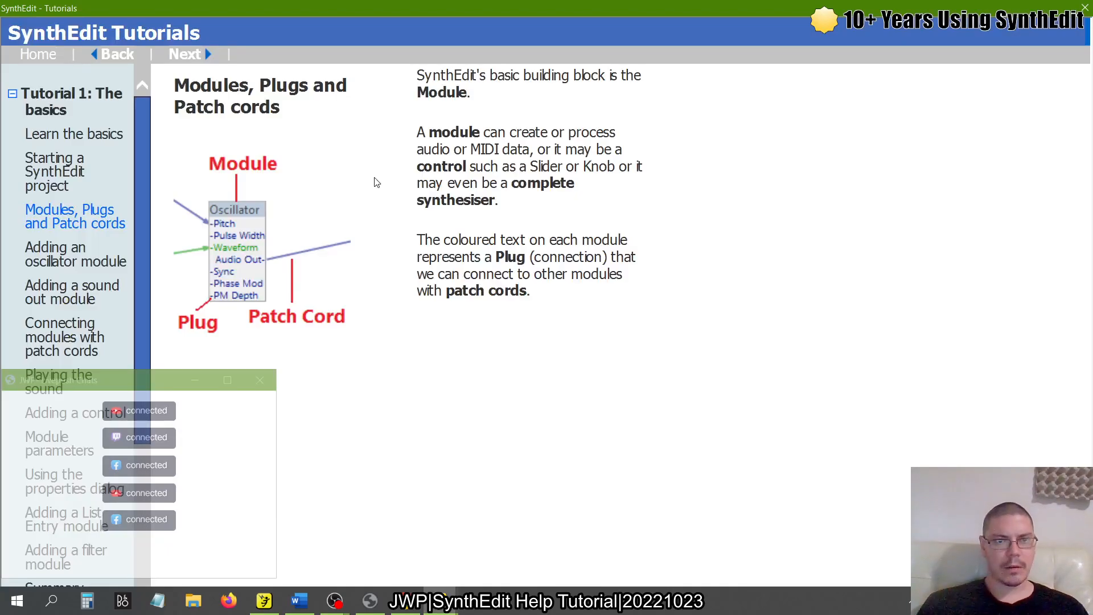
pyautogui.hotkey('alt', 'Tab')
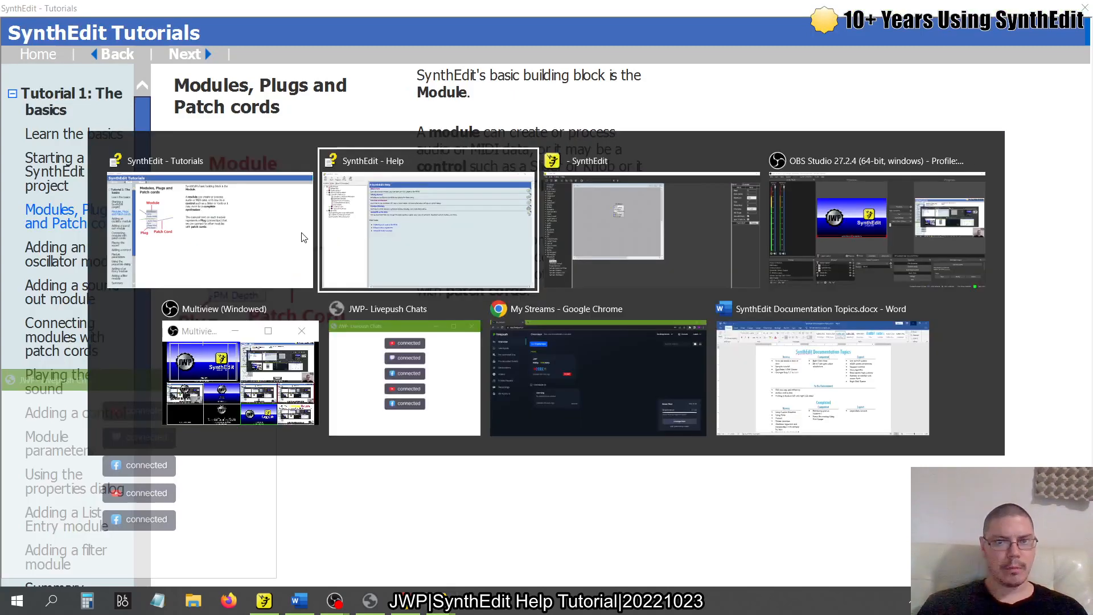
pyautogui.hotkey('alt', 'Tab')
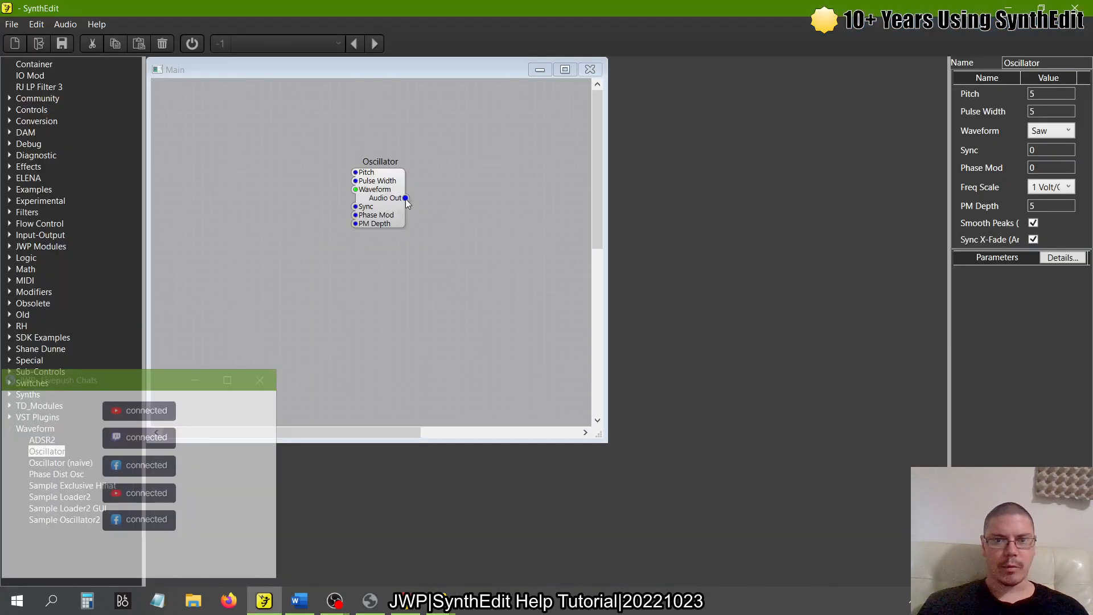
pyautogui.moveTo(406, 200); pyautogui.dragTo(501, 308)
# Step: Read the tutorial page "Adding an oscillator module" and check SynthEdit's Edit commands and the Main view for an Insert option
pyautogui.hotkey('alt', 'Tab')
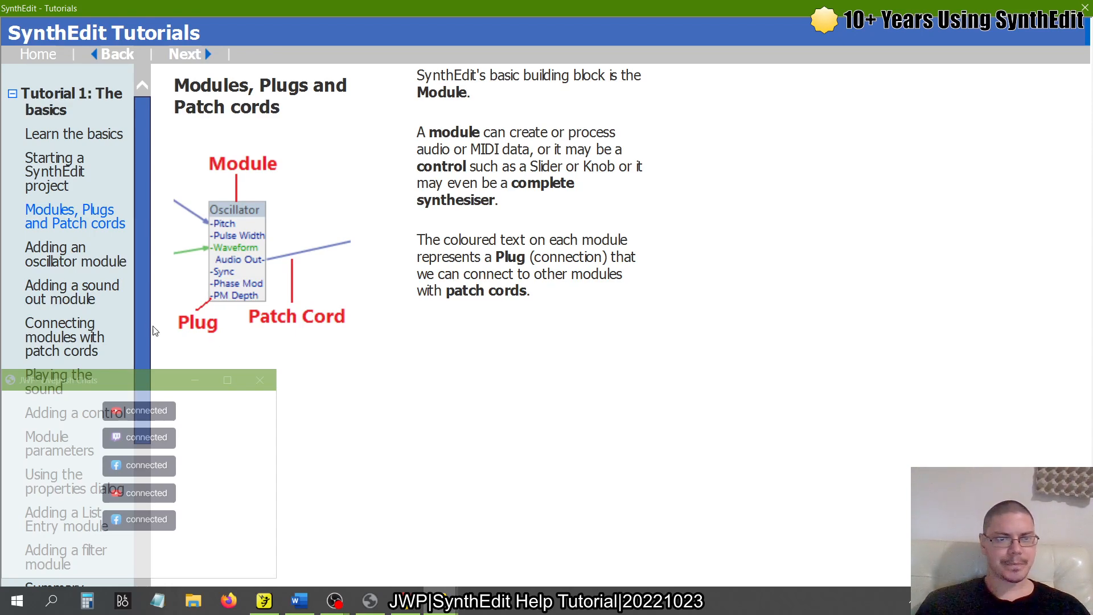
pyautogui.click(64, 255)
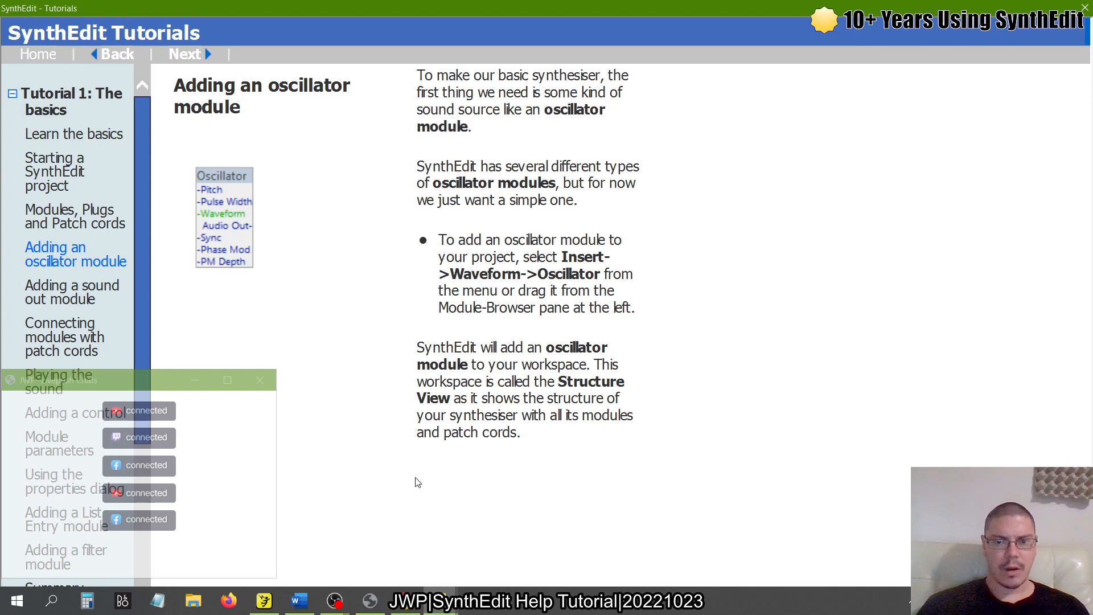
pyautogui.hotkey('alt', 'Tab')
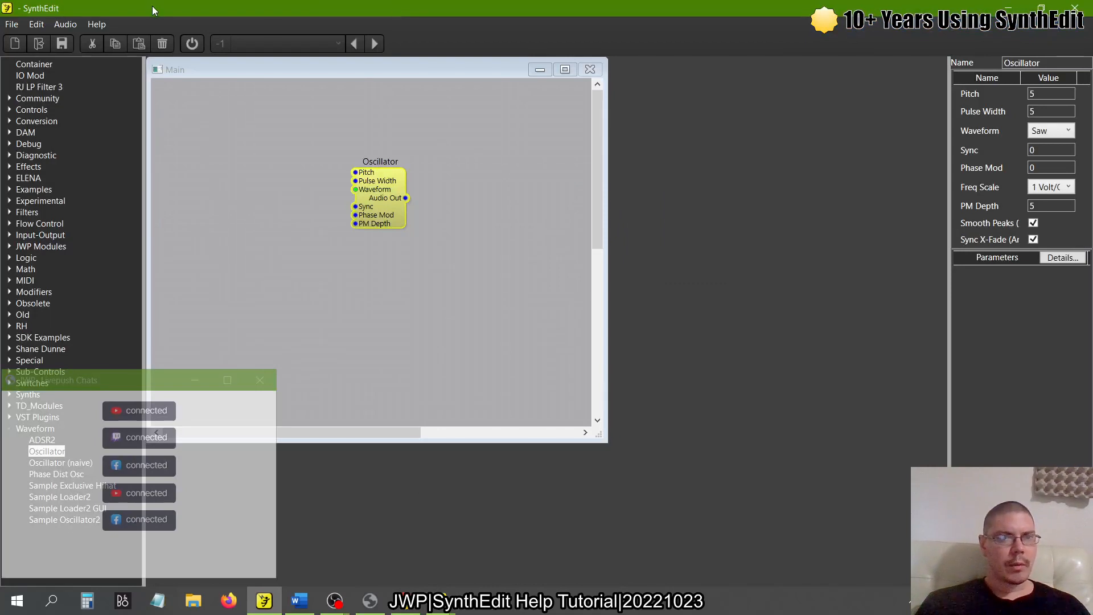
pyautogui.click(41, 26)
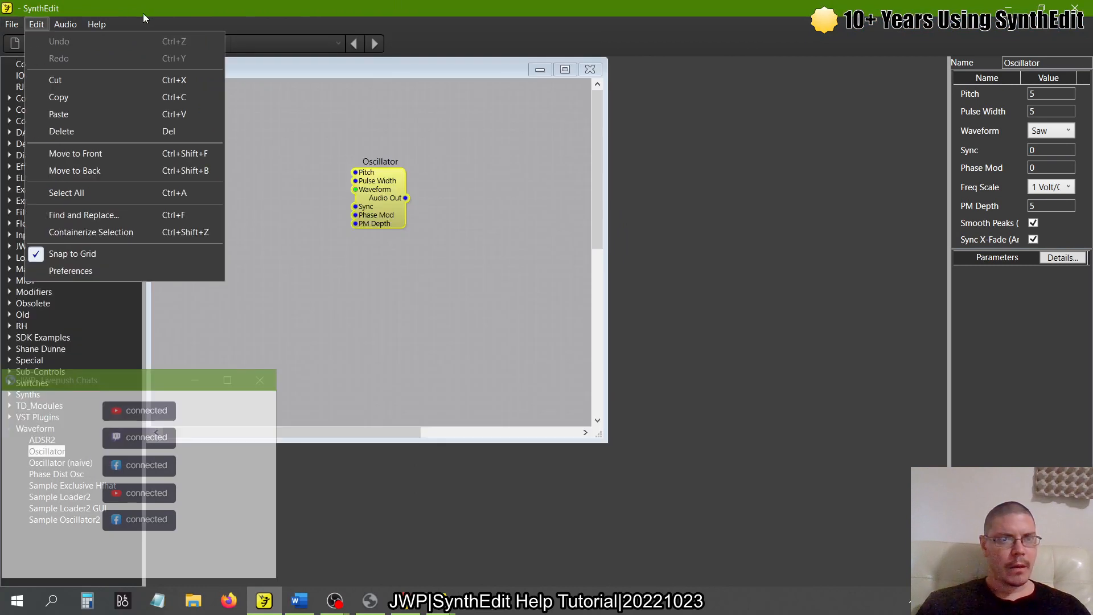
pyautogui.click(167, 20)
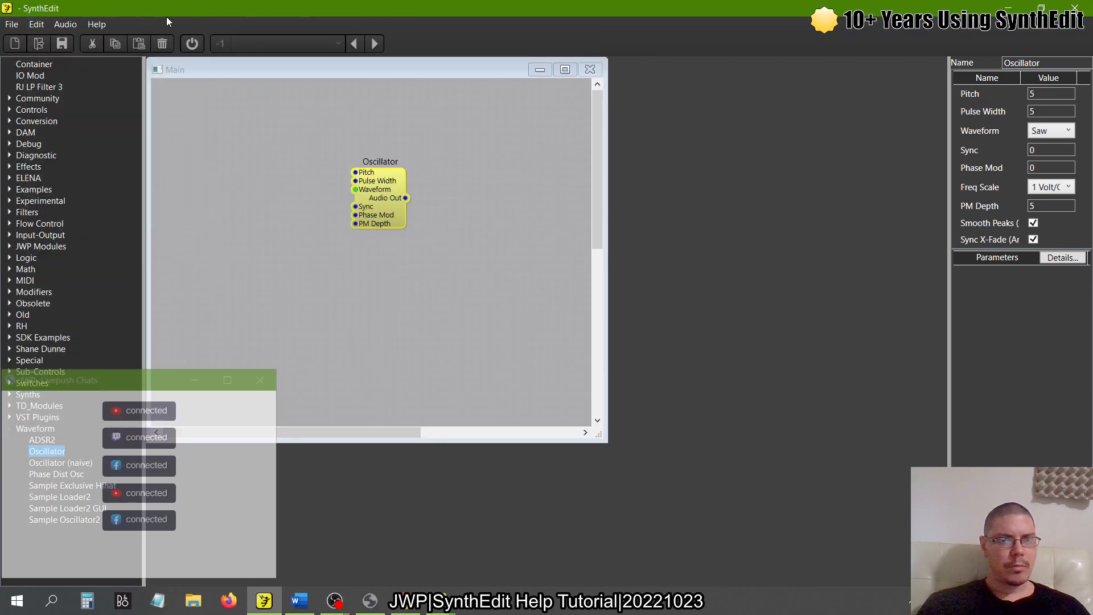
pyautogui.rightClick(268, 210)
pyautogui.click(241, 162)
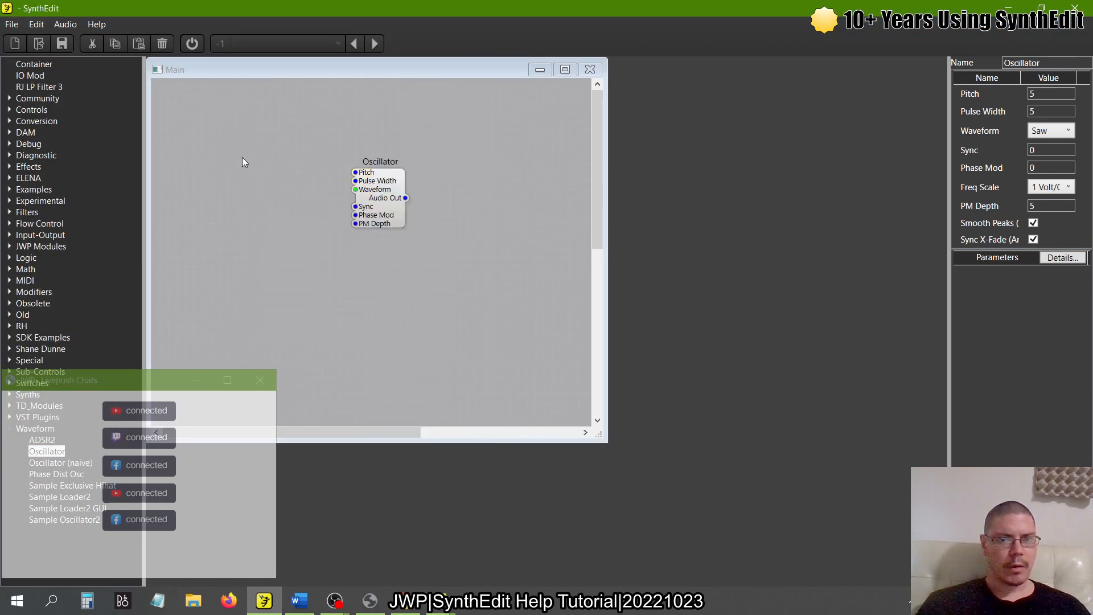
# Step: Add a Container module to the Main structure view and delete the Oscillator there
pyautogui.moveTo(37, 66); pyautogui.dragTo(307, 234)
pyautogui.click(386, 197)
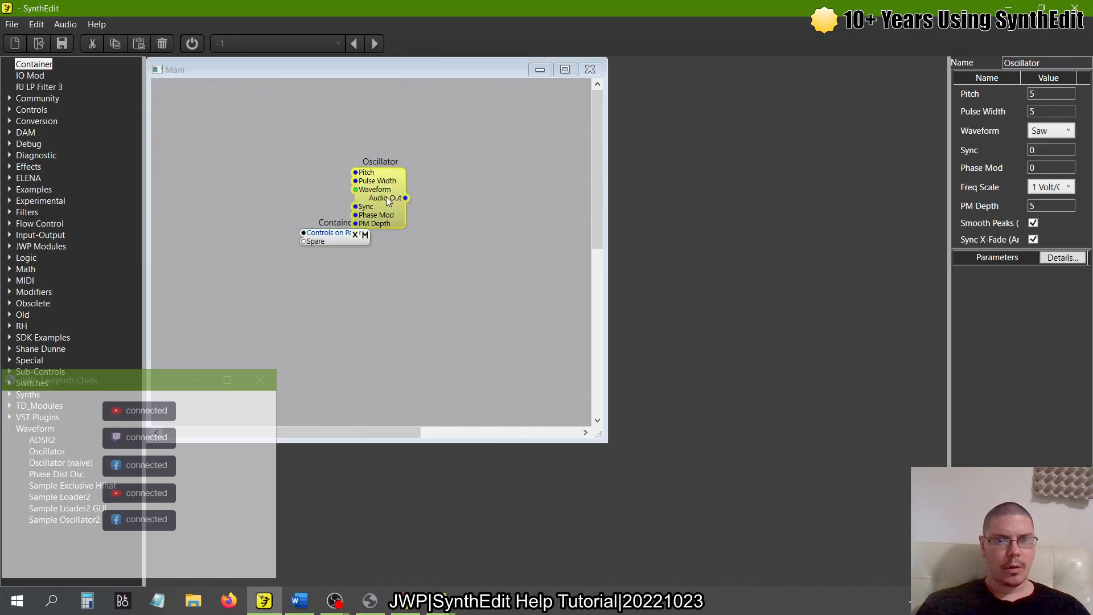
pyautogui.press('Delete')
# Step: Open the Container in a maximized view and place a Waveform Oscillator inside it
pyautogui.doubleClick(342, 234)
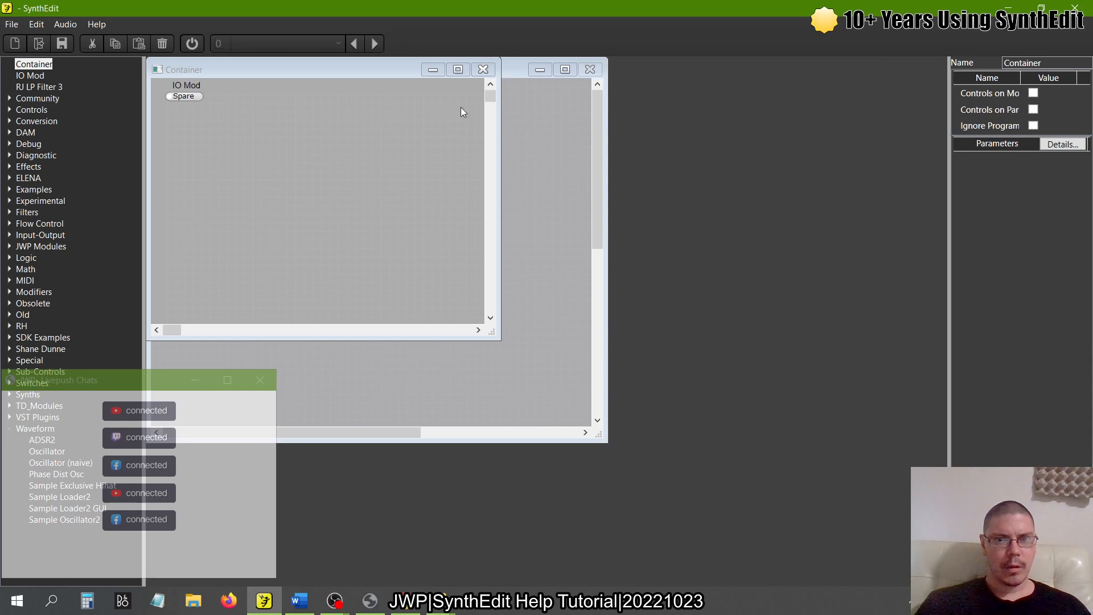
pyautogui.click(459, 70)
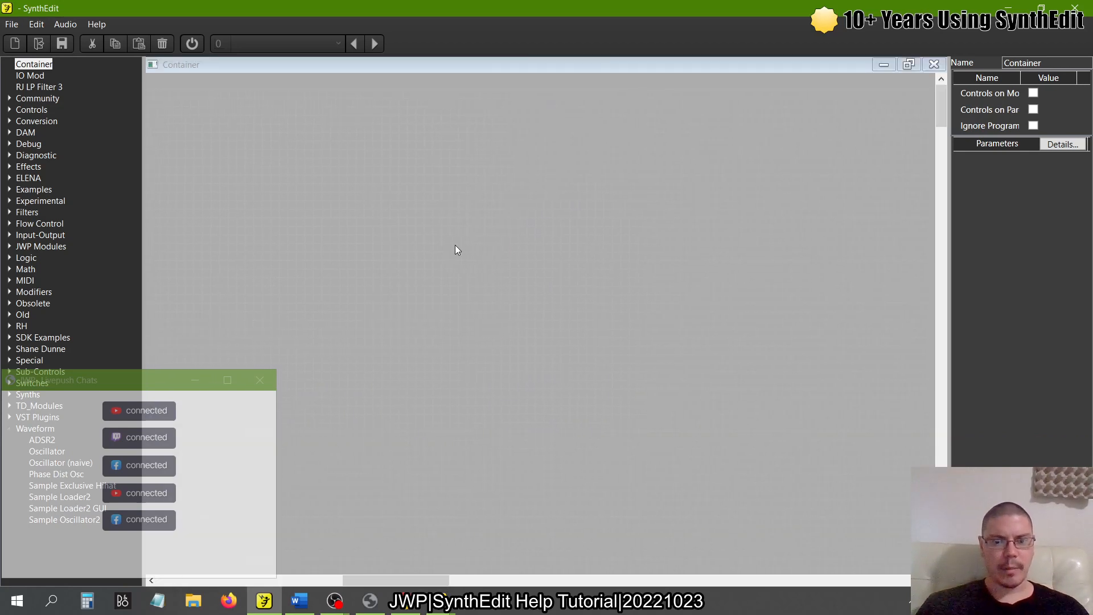
pyautogui.rightClick(383, 221)
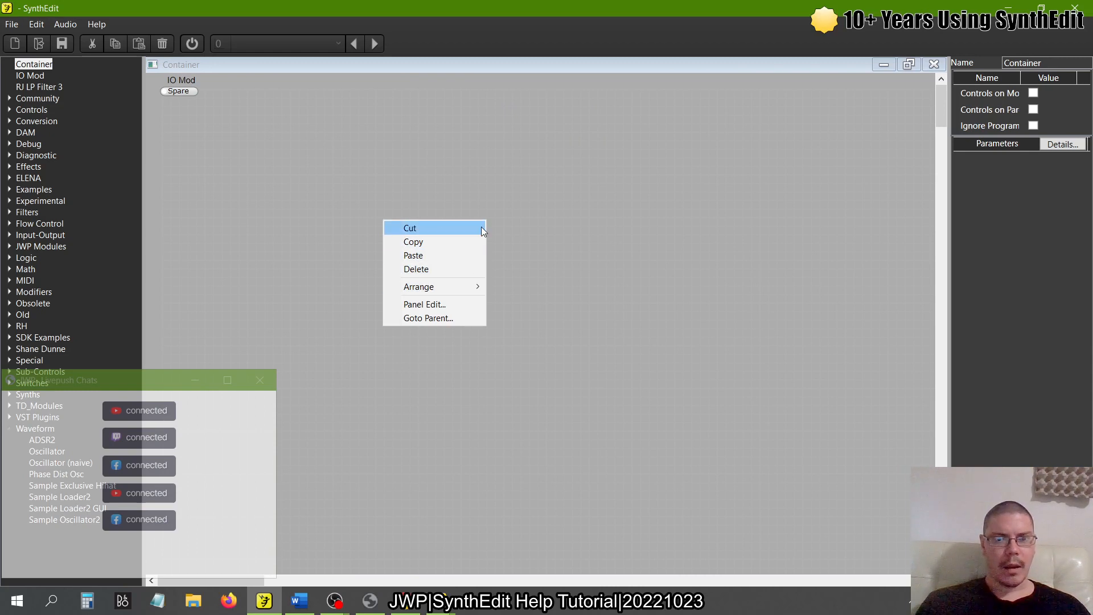
pyautogui.click(568, 194)
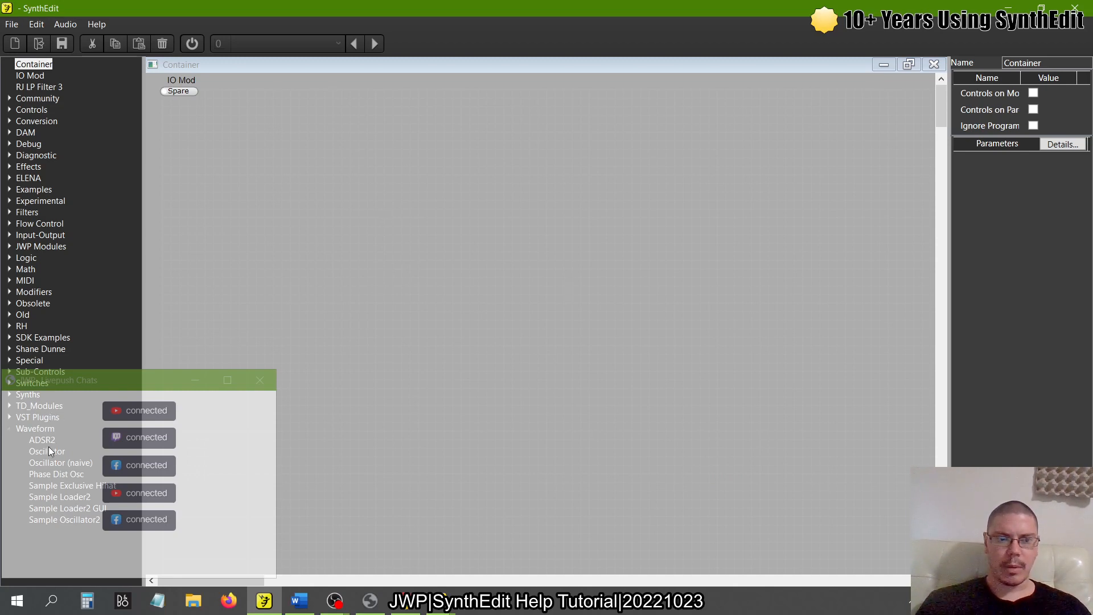
pyautogui.moveTo(48, 450); pyautogui.dragTo(428, 315)
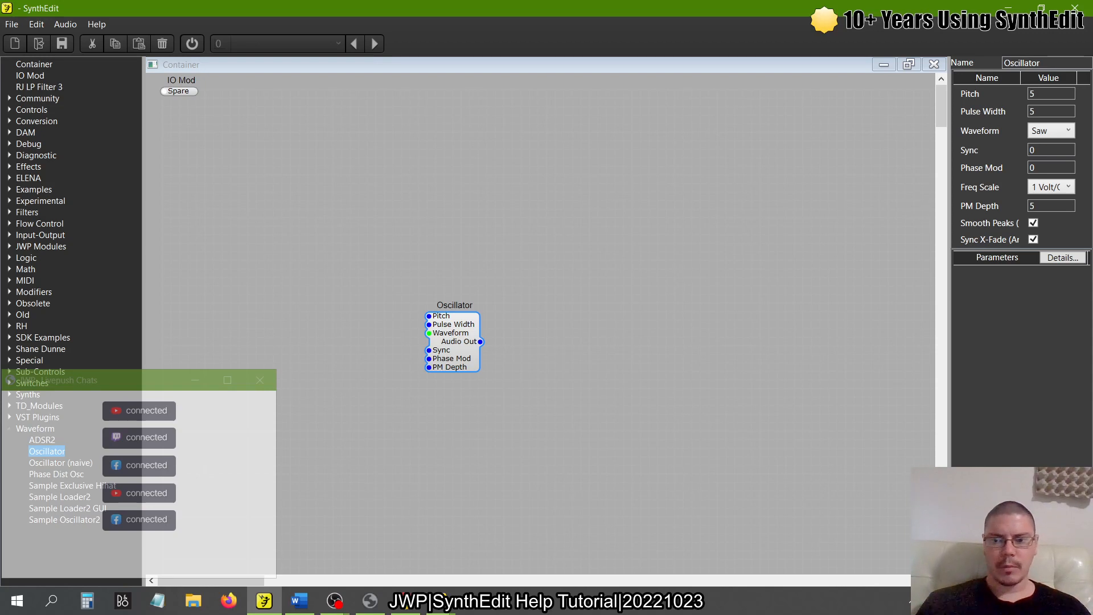
# Step: Return from the Container to the Main structure view and examine its full workspace maximized before restoring the window size
pyautogui.click(909, 64)
pyautogui.click(593, 285)
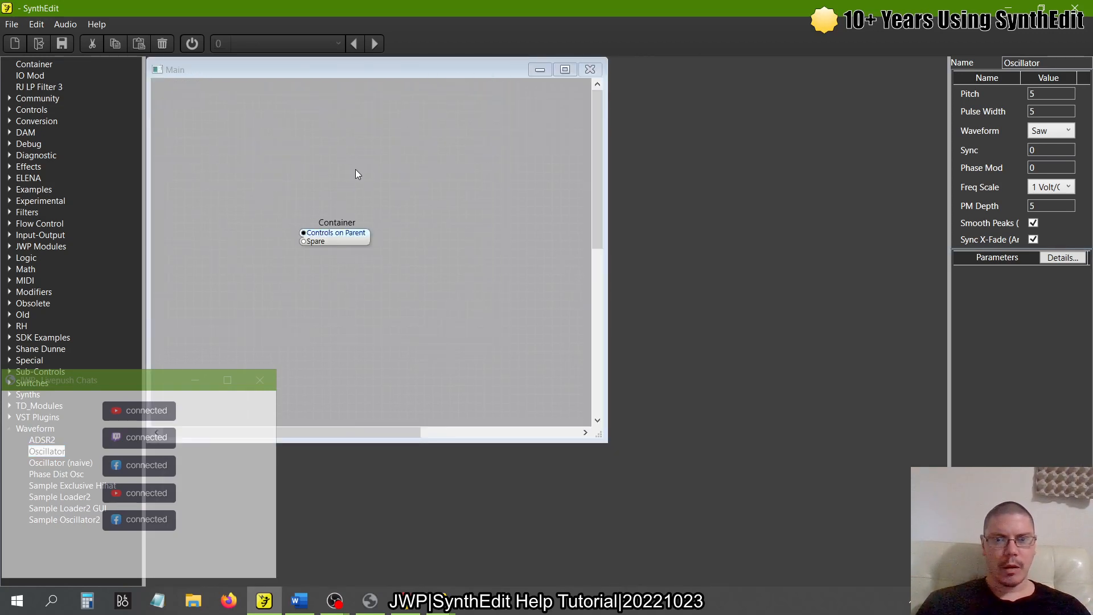
pyautogui.click(565, 70)
pyautogui.scroll(-8, 458, 313)
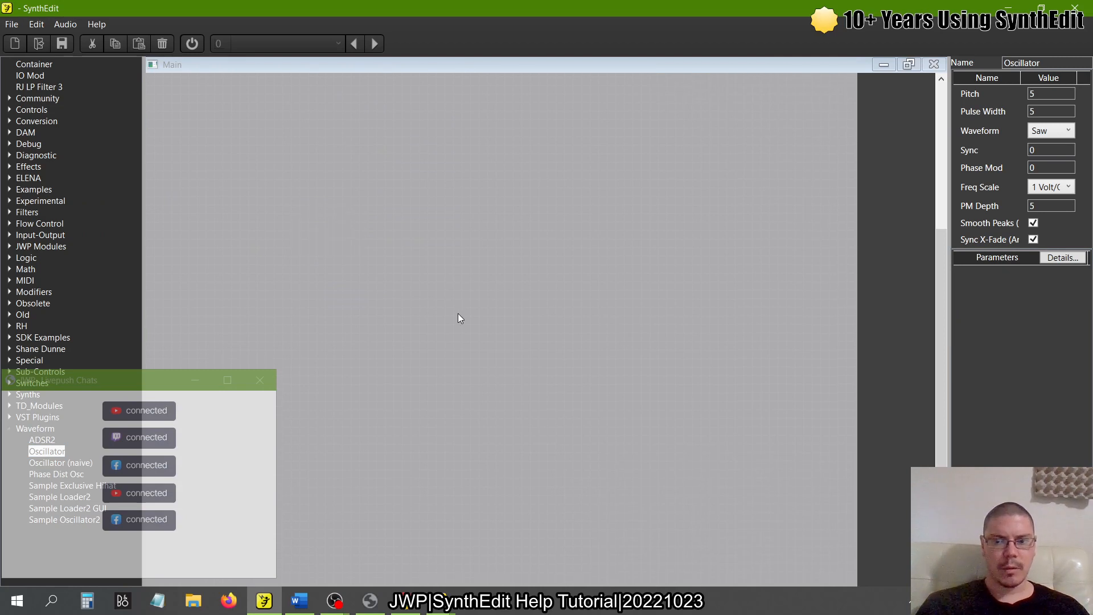
pyautogui.scroll(5, 458, 313)
pyautogui.scroll(-5, 458, 313)
pyautogui.scroll(8, 458, 313)
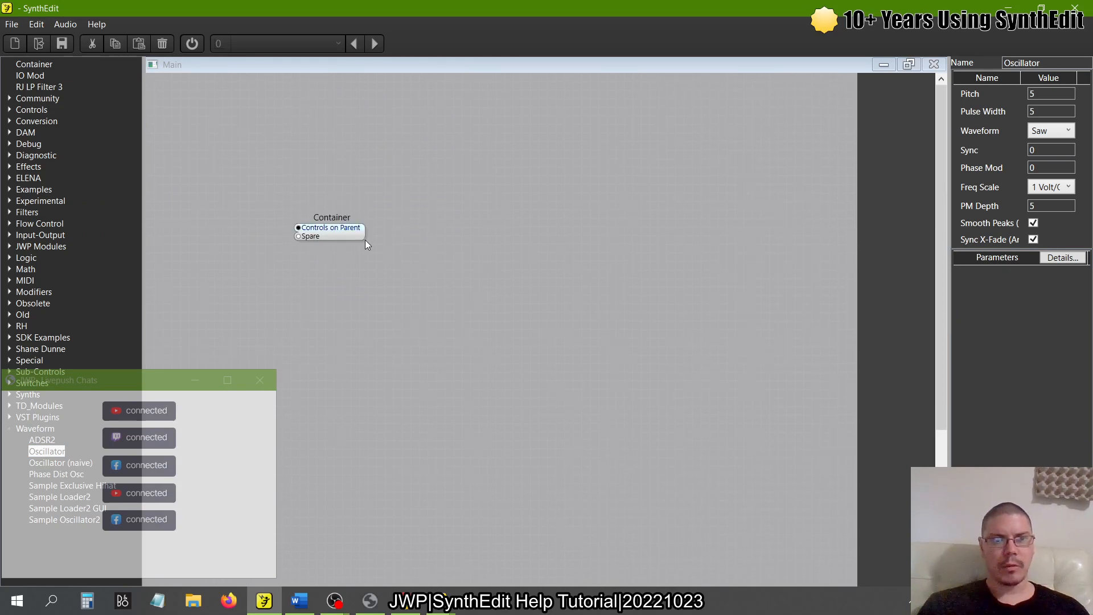
pyautogui.click(914, 65)
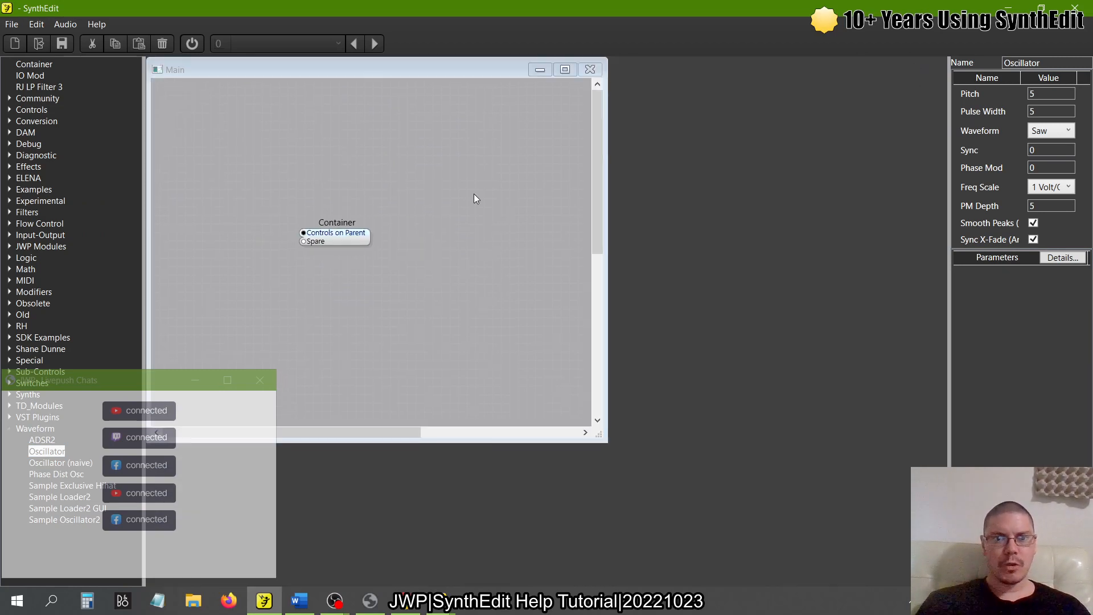
# Step: Open the Container's structure view, and read the tutorial page "Adding a sound out module" in the SynthEdit Tutorials window
pyautogui.doubleClick(330, 238)
pyautogui.hotkey('alt', 'Tab')
pyautogui.press('Tab')
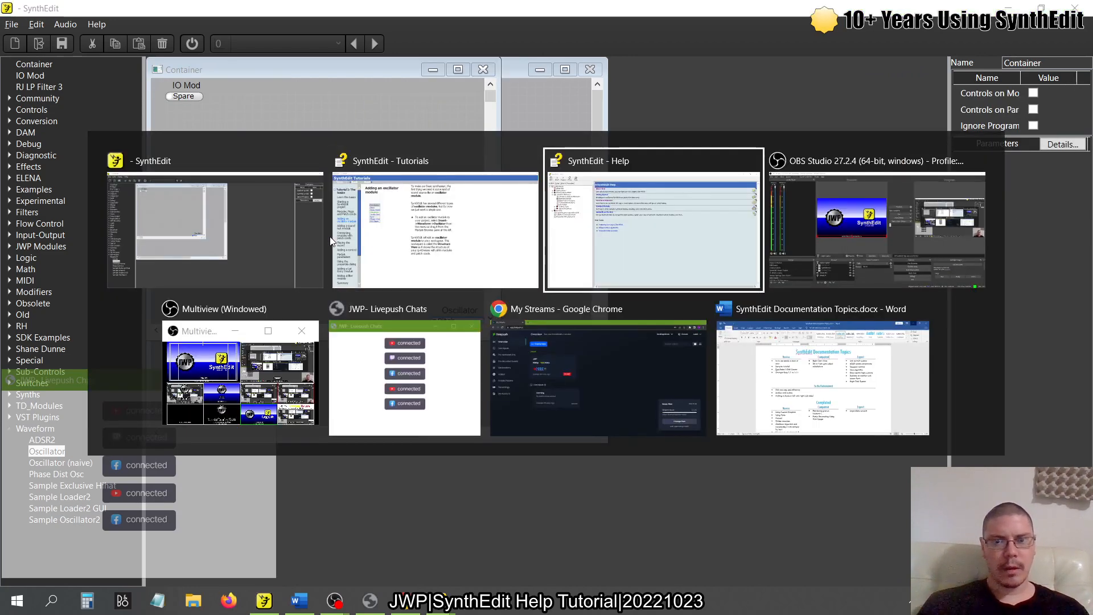
pyautogui.click(331, 241)
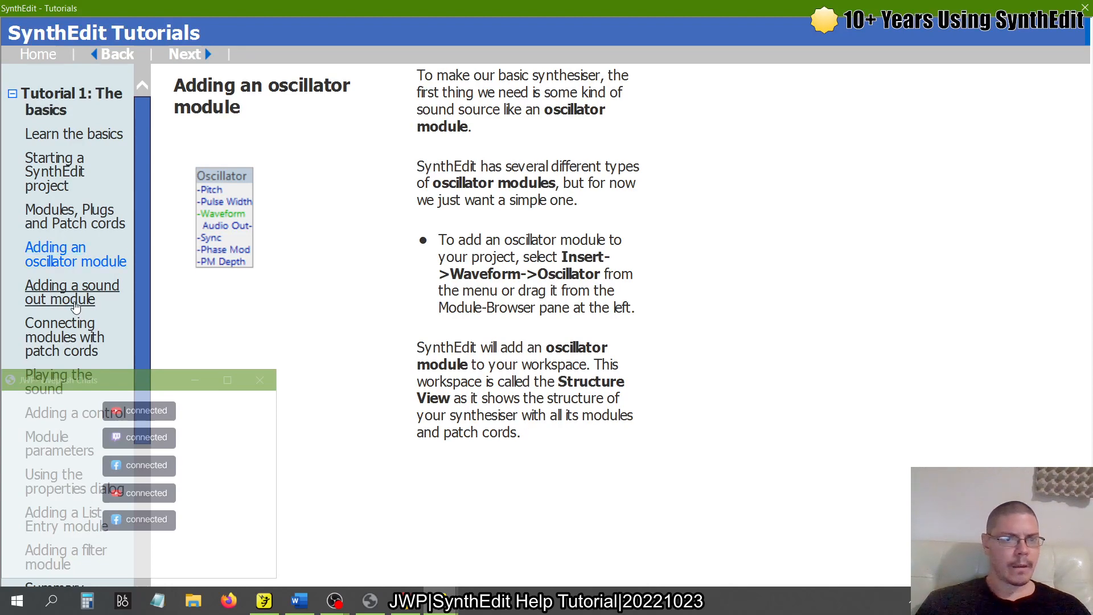
pyautogui.click(68, 303)
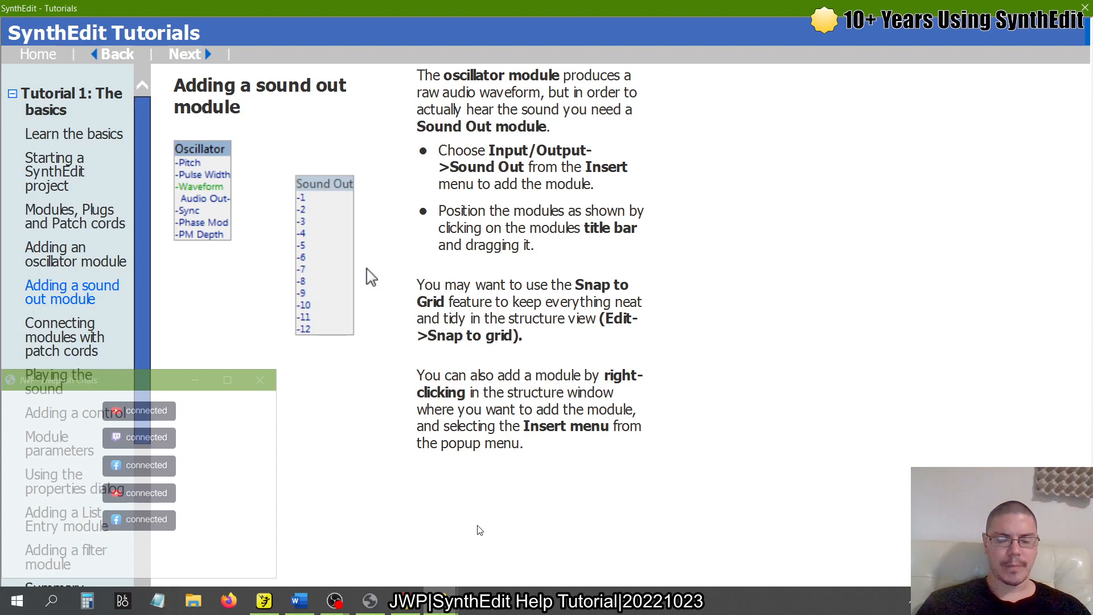
# Step: Back in SynthEdit's maximized Container view, add an Input-Output Sound Out module and arrange it just to the right of the Oscillator
pyautogui.hotkey('alt', 'Tab')
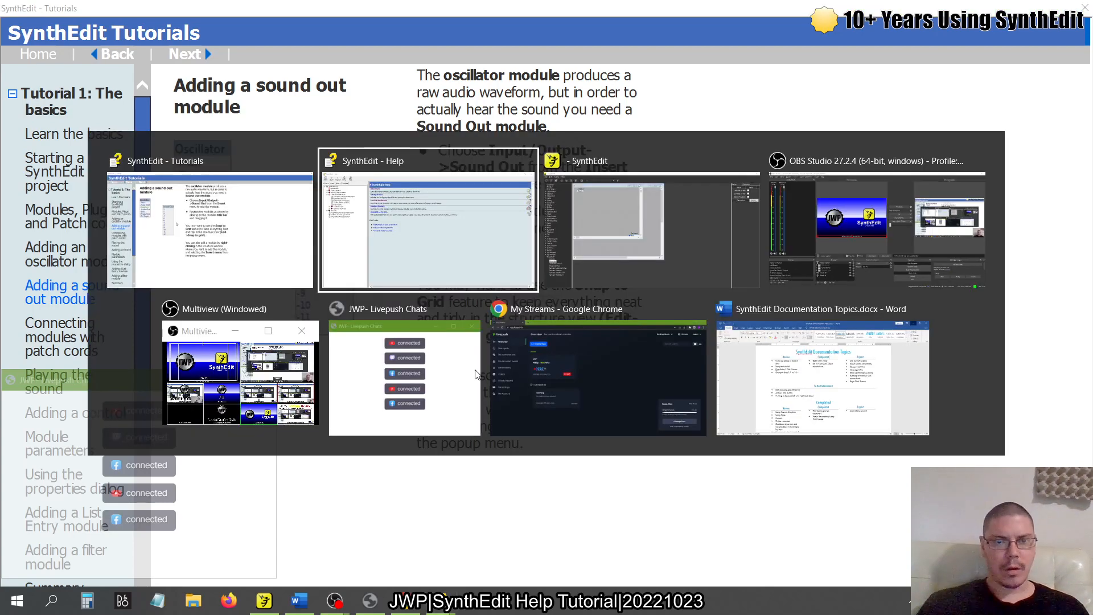
pyautogui.hotkey('alt', 'Tab')
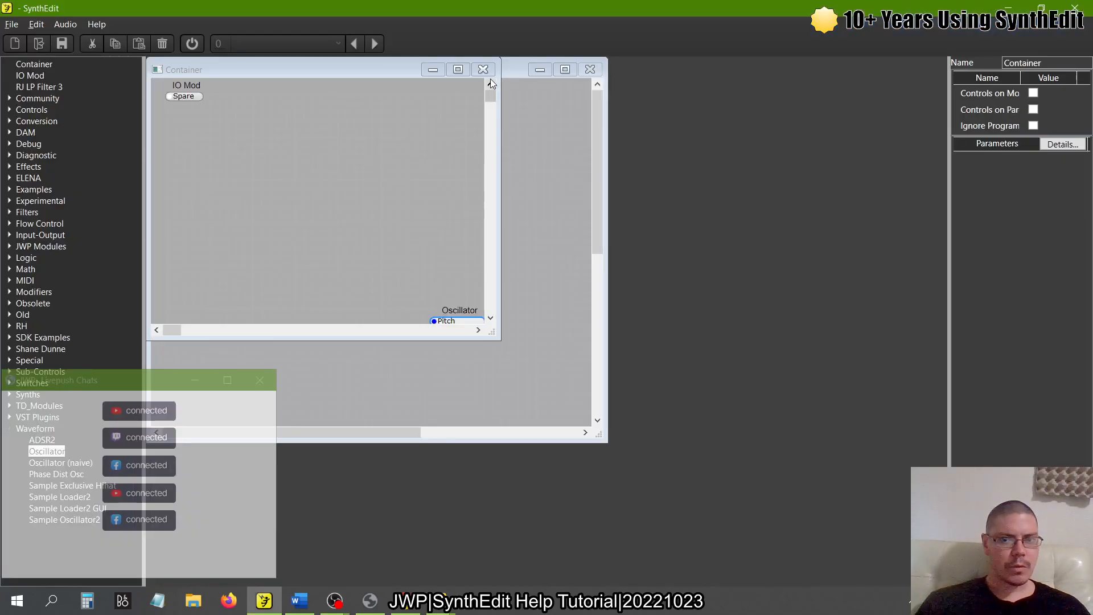
pyautogui.click(458, 69)
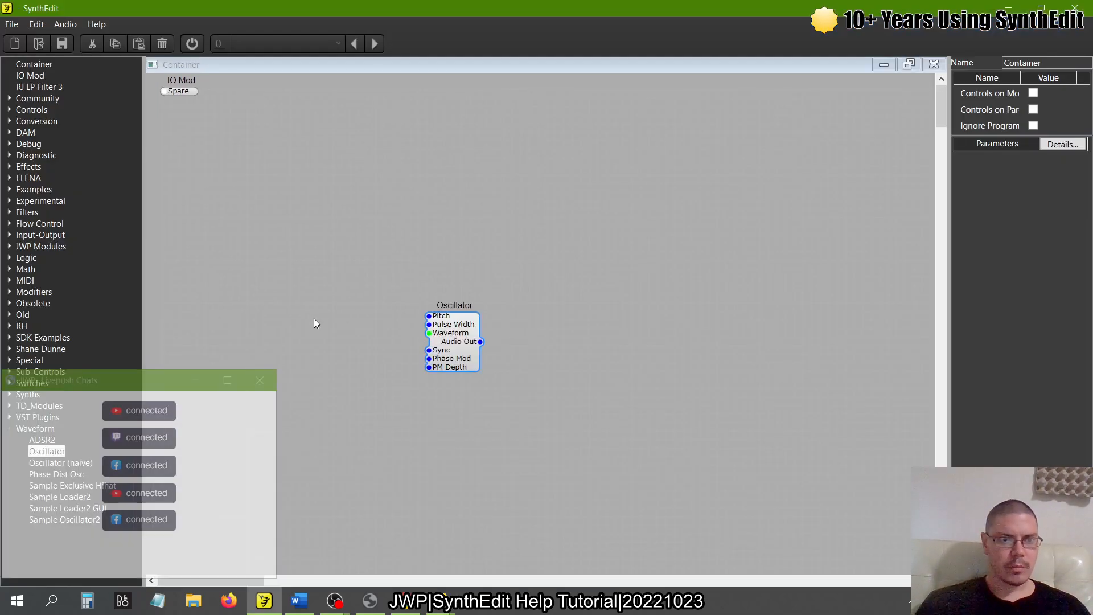
pyautogui.click(9, 235)
pyautogui.moveTo(39, 258); pyautogui.dragTo(713, 314)
pyautogui.moveTo(445, 323); pyautogui.dragTo(439, 219)
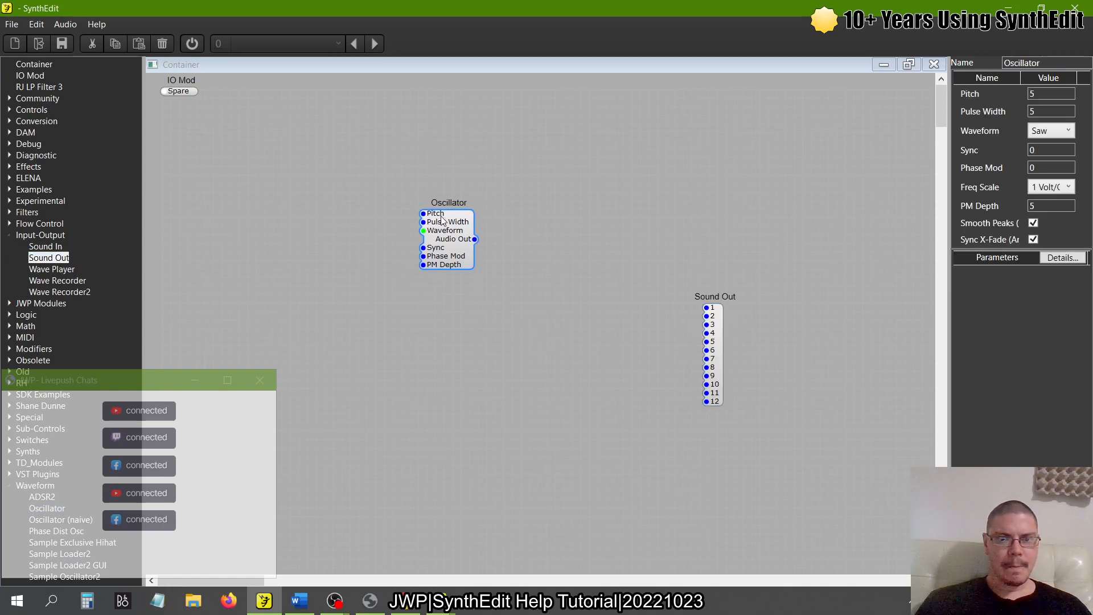
pyautogui.moveTo(725, 344); pyautogui.dragTo(593, 262)
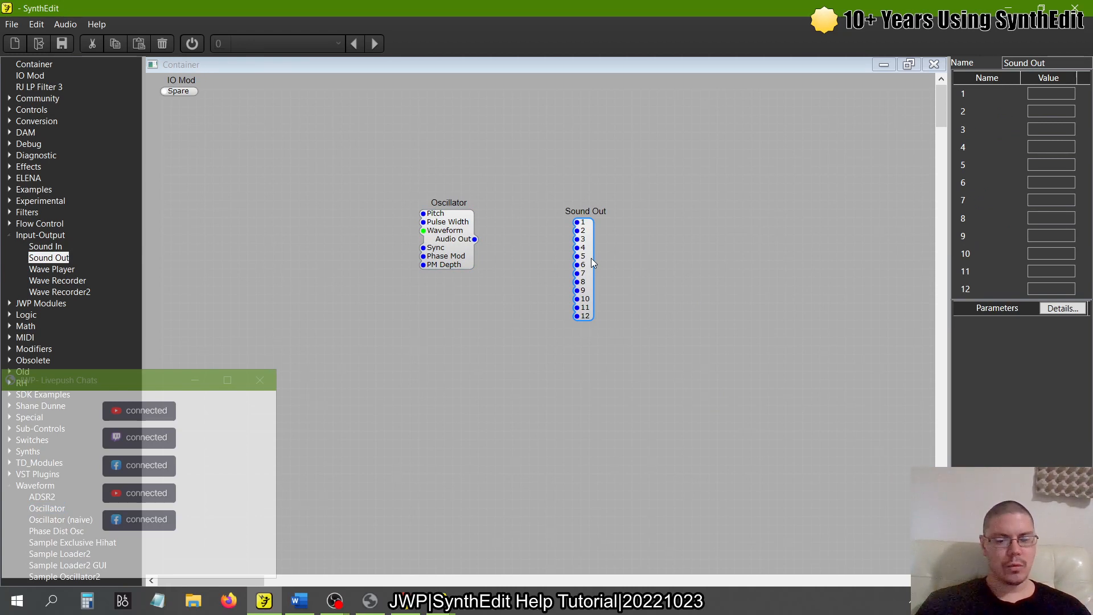
# Step: Switch to OBS Studio, lower the Default Out volume to -6.0 dB, and return to SynthEdit
pyautogui.hotkey('alt', 'Tab')
pyautogui.hotkey('alt', 'Tab')
pyautogui.hotkey('alt', 'Tab')
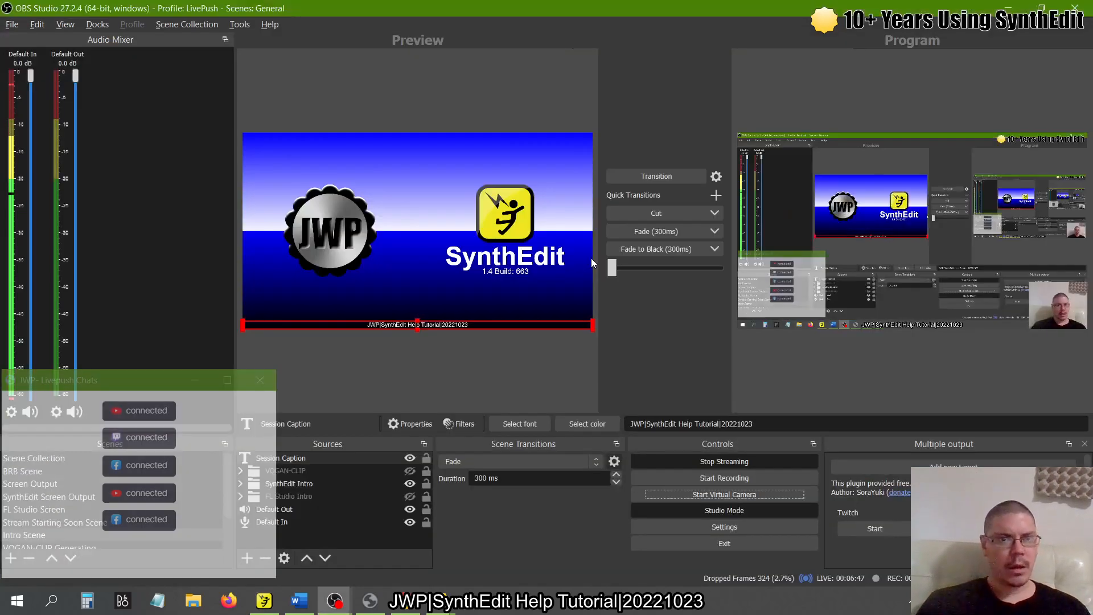
pyautogui.moveTo(75, 75); pyautogui.dragTo(78, 149)
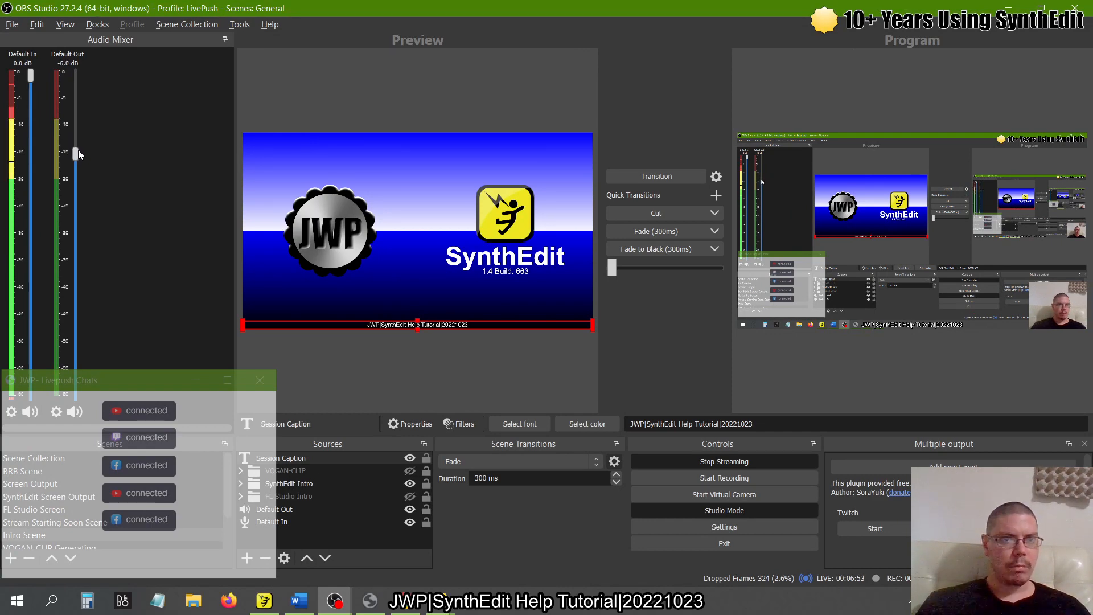
pyautogui.hotkey('alt', 'Tab')
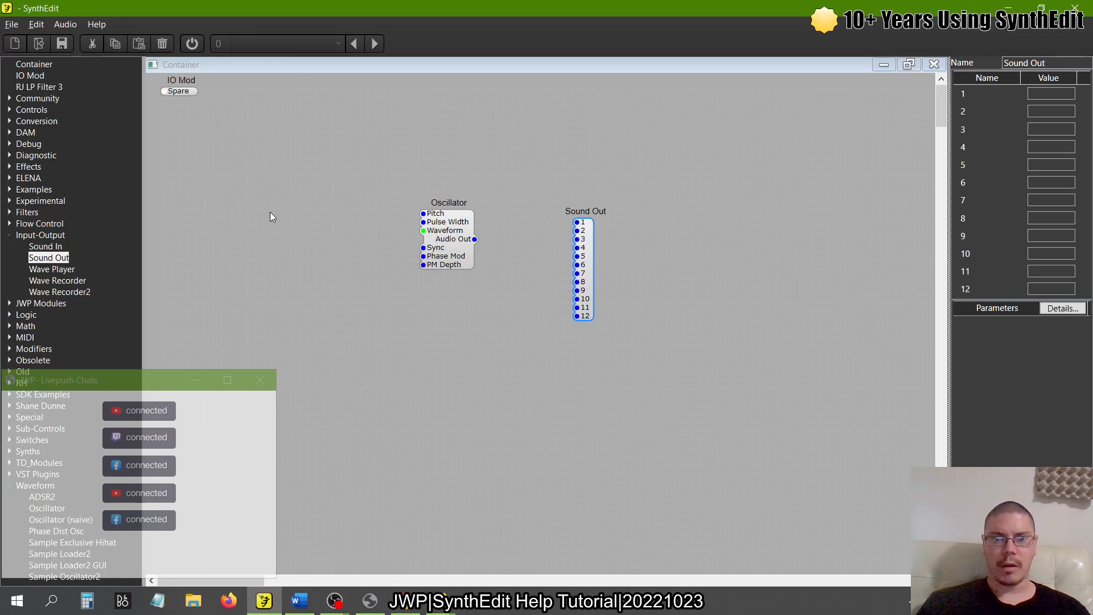
# Step: Read the page "Connecting modules with patch cords" in the SynthEdit Tutorials window
pyautogui.hotkey('alt', 'Tab')
pyautogui.hotkey('alt', 'Tab')
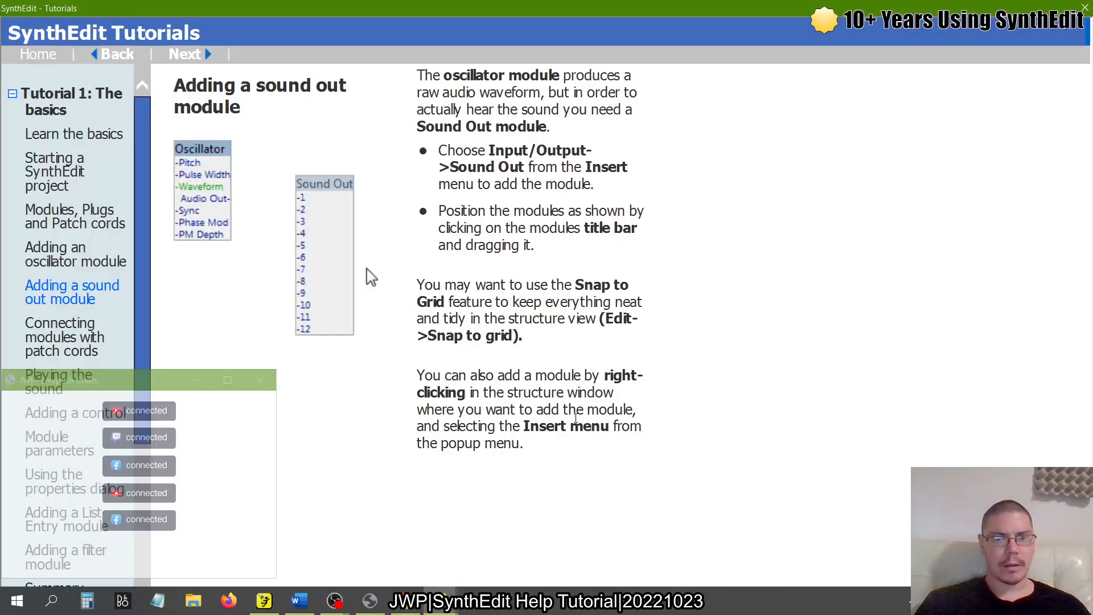
pyautogui.click(29, 344)
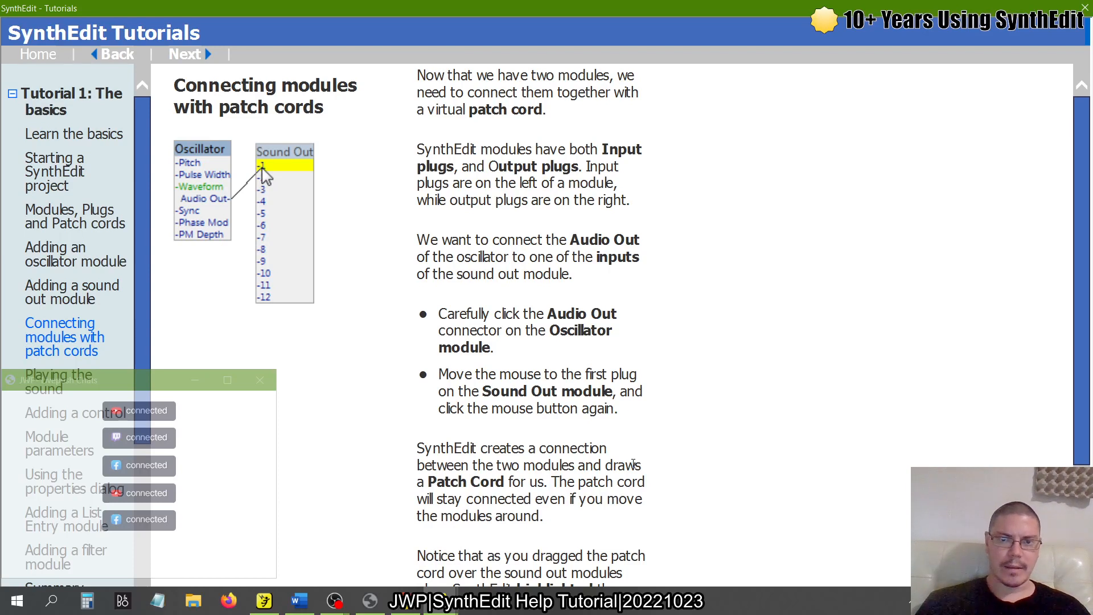
pyautogui.scroll(-1, 669, 462)
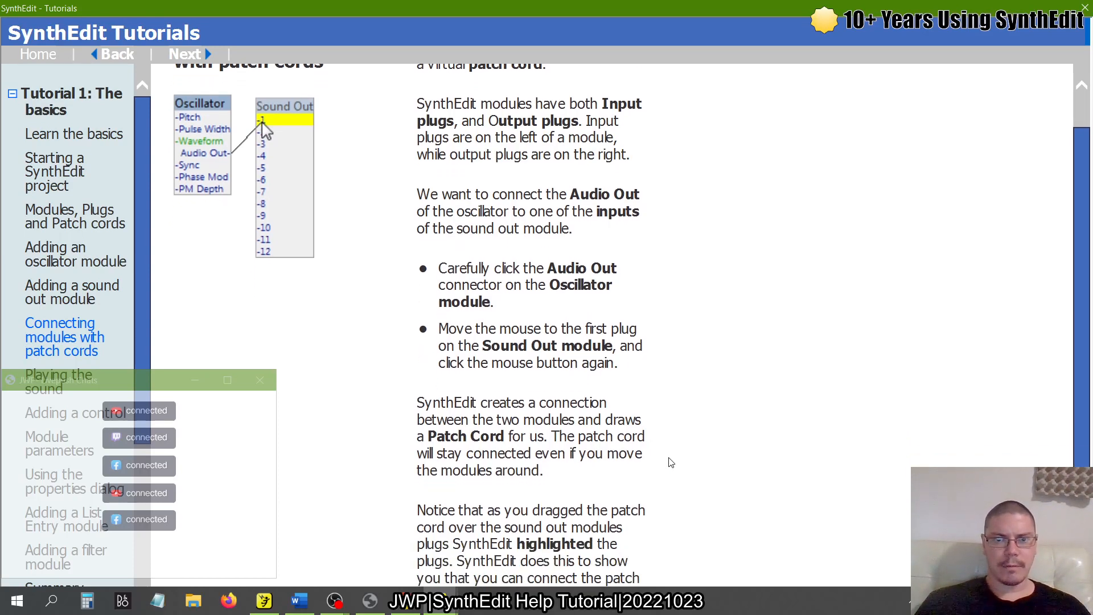
pyautogui.scroll(-3, 671, 463)
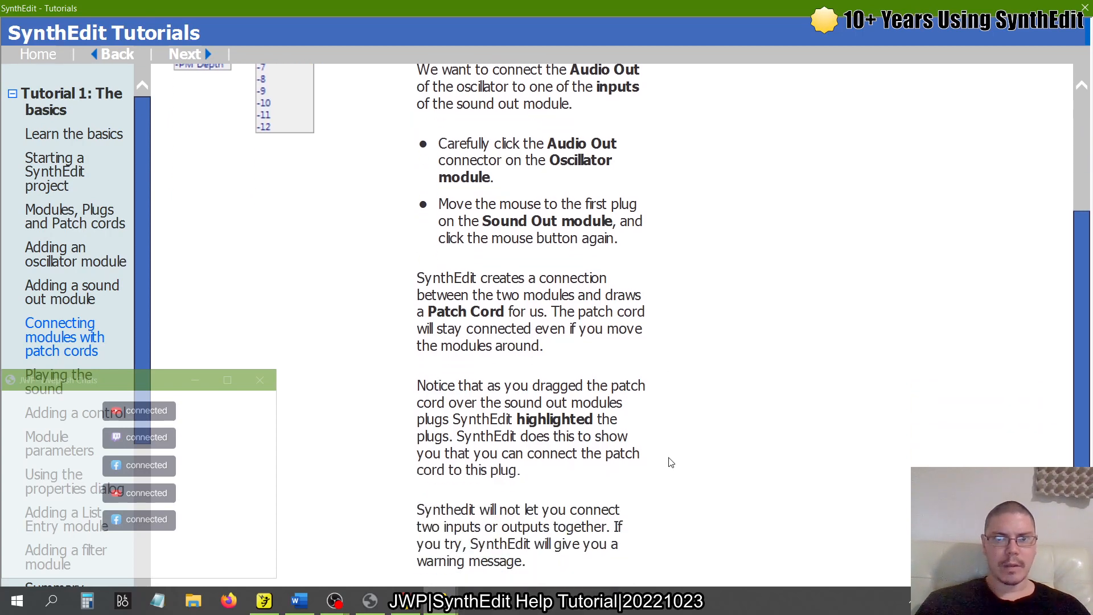
pyautogui.scroll(1, 671, 462)
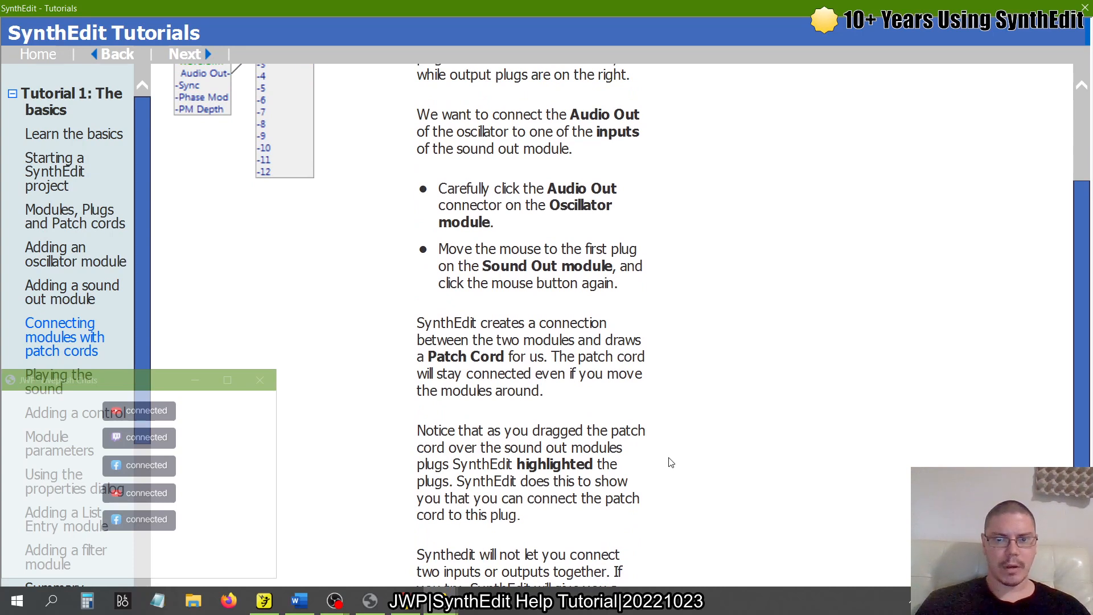
pyautogui.scroll(-1, 671, 462)
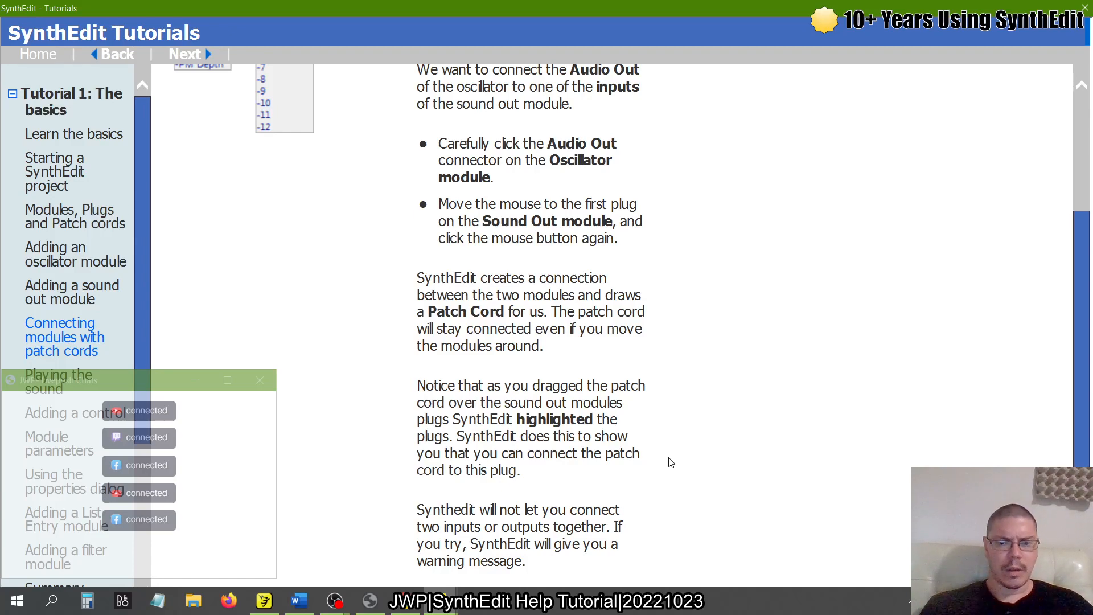
# Step: In SynthEdit's Container view, connect the Oscillator's Audio Out to inputs 1 and 2 of the Sound Out module
pyautogui.hotkey('alt', 'Tab')
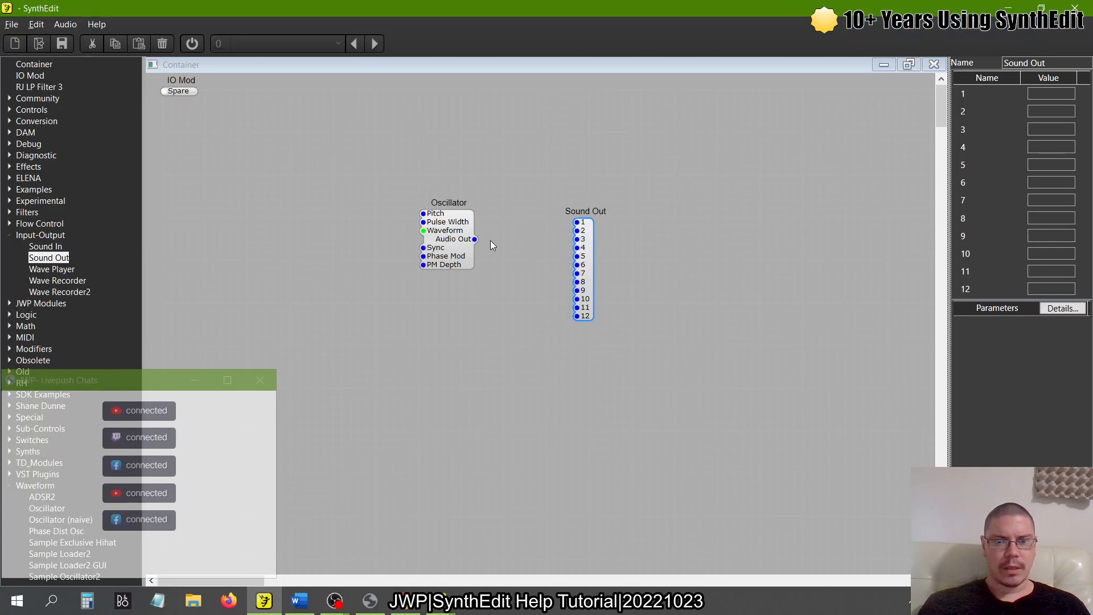
pyautogui.moveTo(474, 239); pyautogui.dragTo(576, 222)
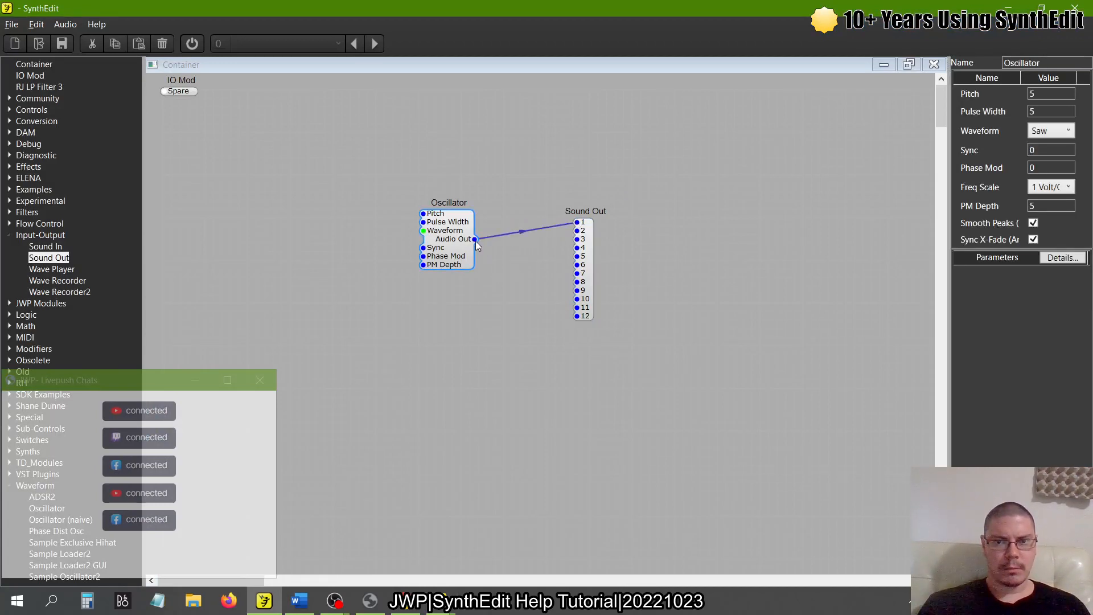
pyautogui.moveTo(476, 240); pyautogui.dragTo(576, 231)
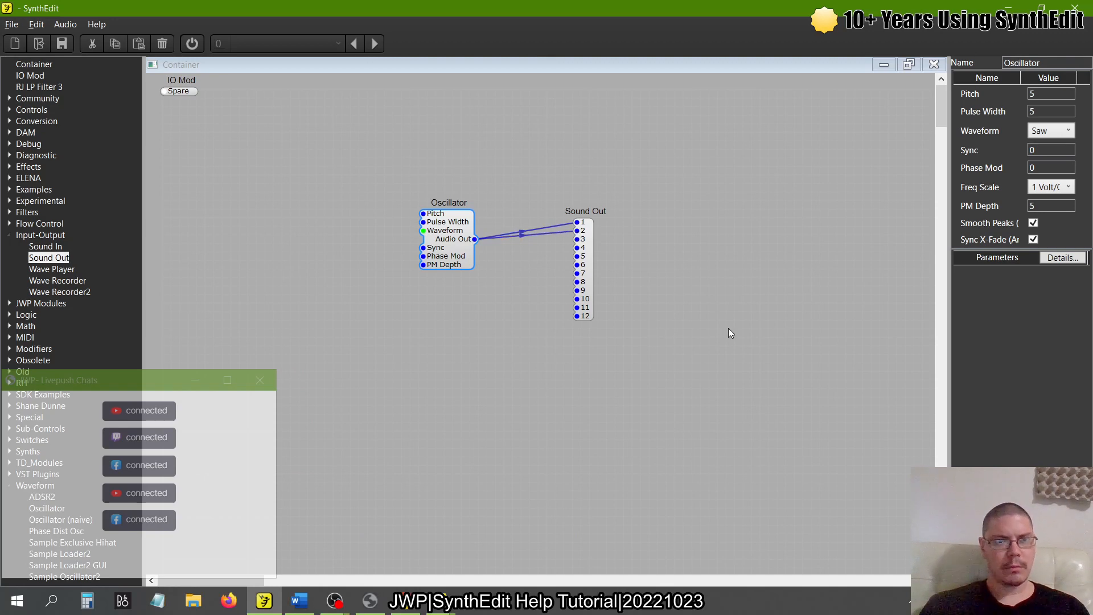
# Step: Check the audio mixer levels in OBS Studio and return to SynthEdit
pyautogui.hotkey('alt', 'Tab')
pyautogui.hotkey('alt', 'Tab')
pyautogui.hotkey('alt', 'Tab')
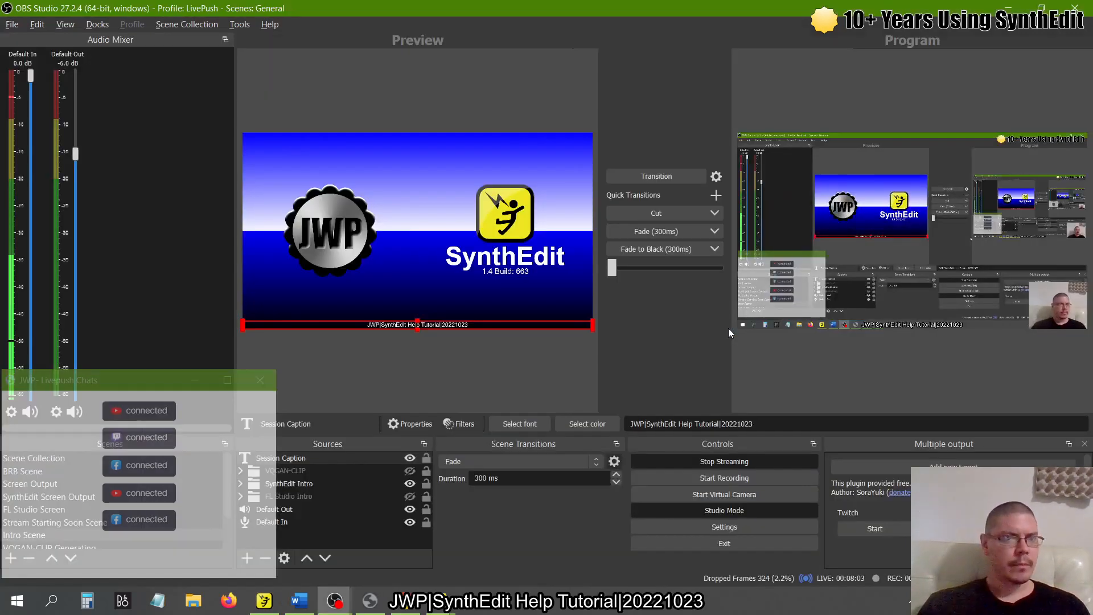
pyautogui.hotkey('alt', 'Tab')
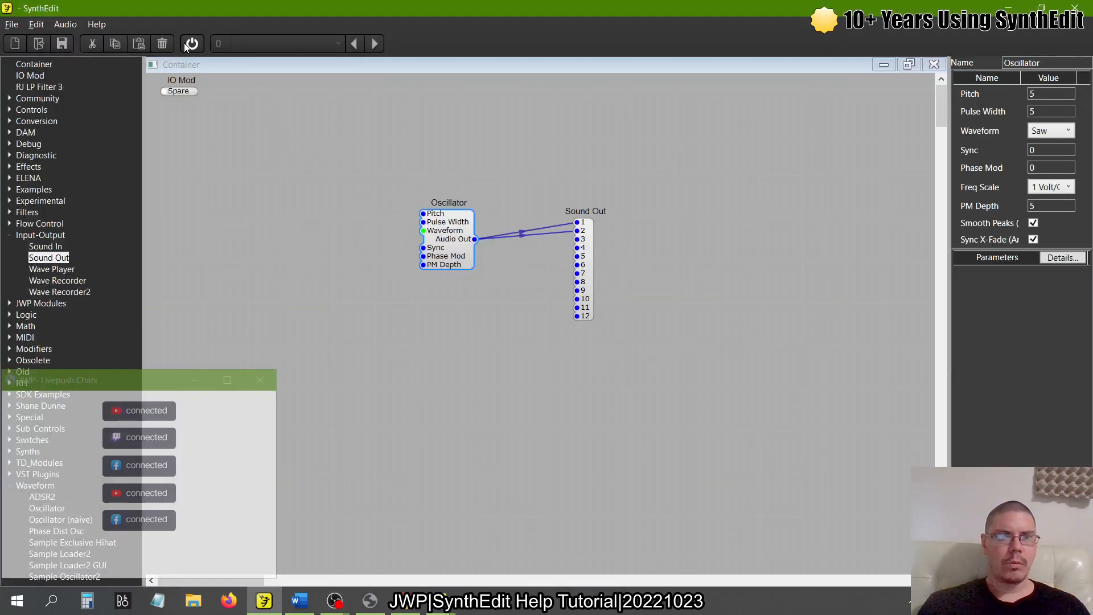
# Step: Read the tutorial page "Playing the sound" through to its advice on saving the project
pyautogui.hotkey('alt', 'Tab')
pyautogui.hotkey('alt', 'Tab')
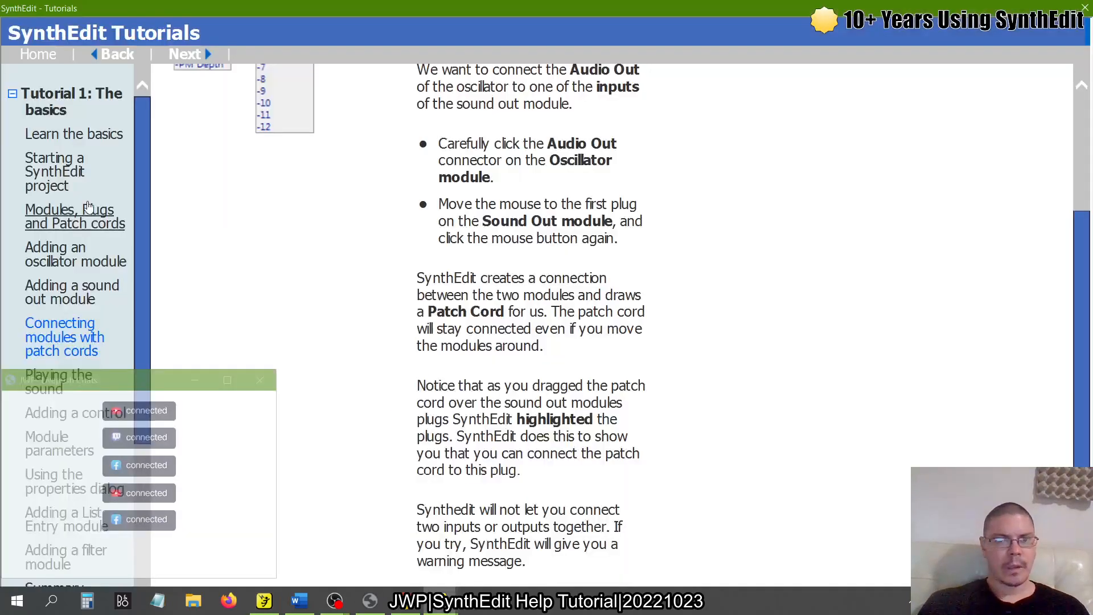
pyautogui.click(59, 383)
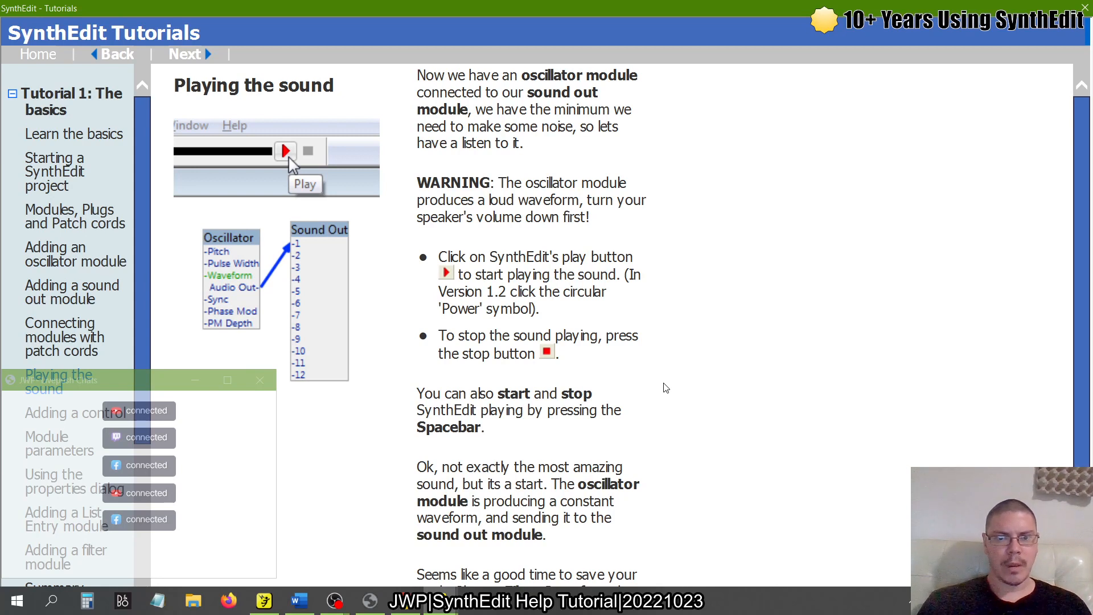
pyautogui.scroll(-2, 665, 388)
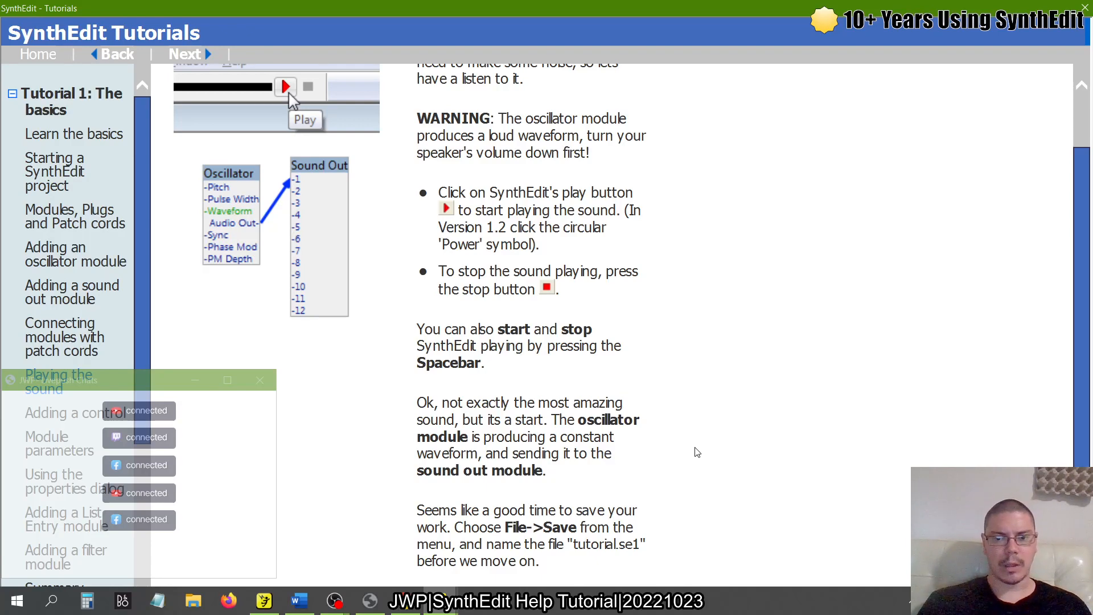
# Step: Return to SynthEdit, start audio playback to hear the oscillator briefly, and stop it
pyautogui.hotkey('alt', 'Tab')
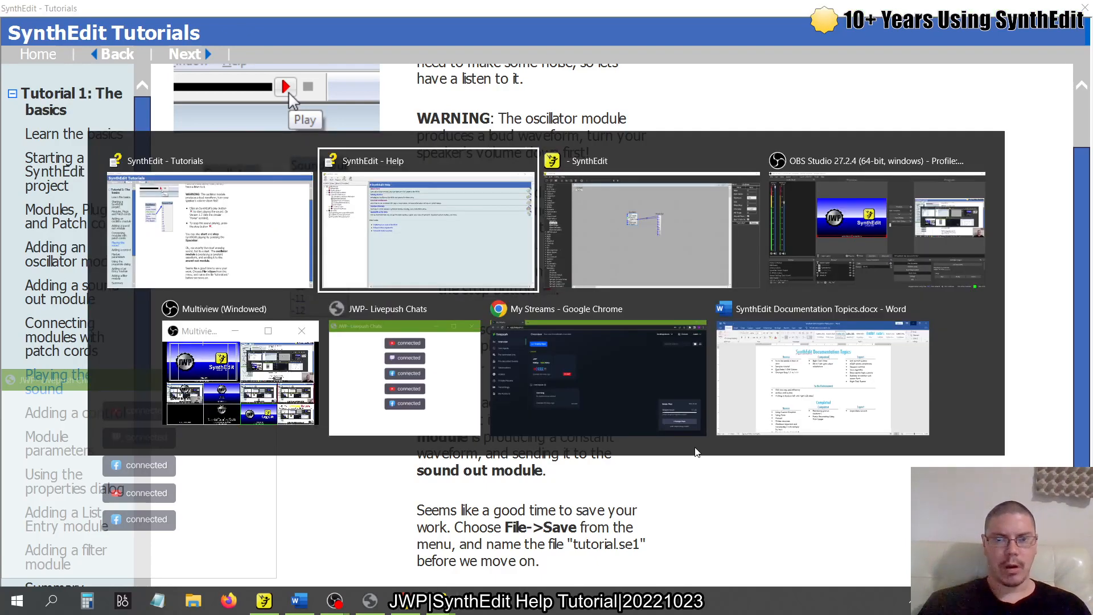
pyautogui.hotkey('alt', 'Tab')
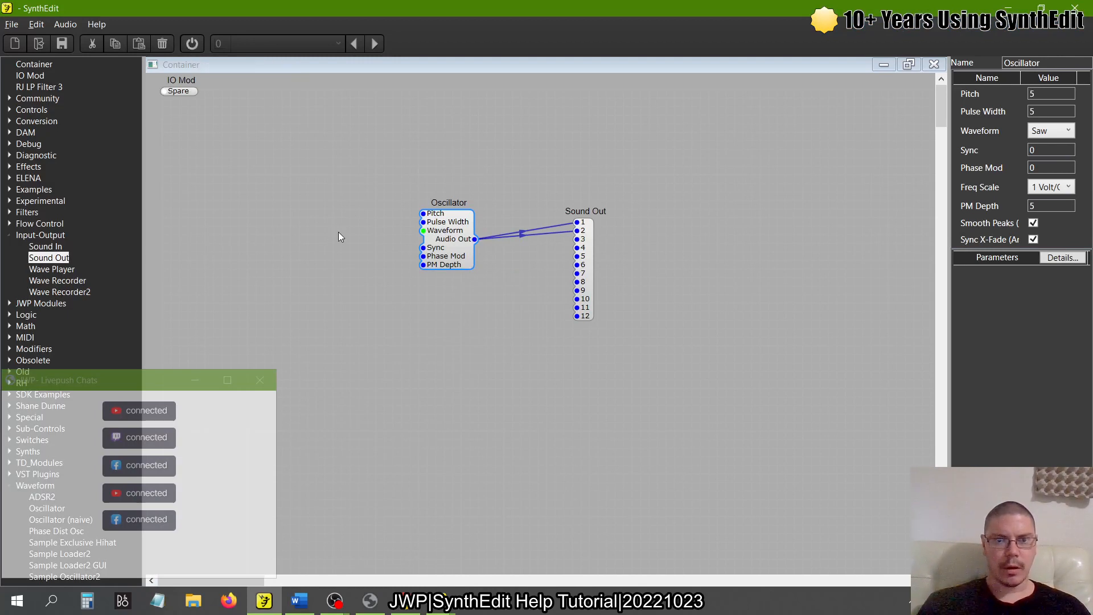
pyautogui.click(192, 43)
pyautogui.click(193, 44)
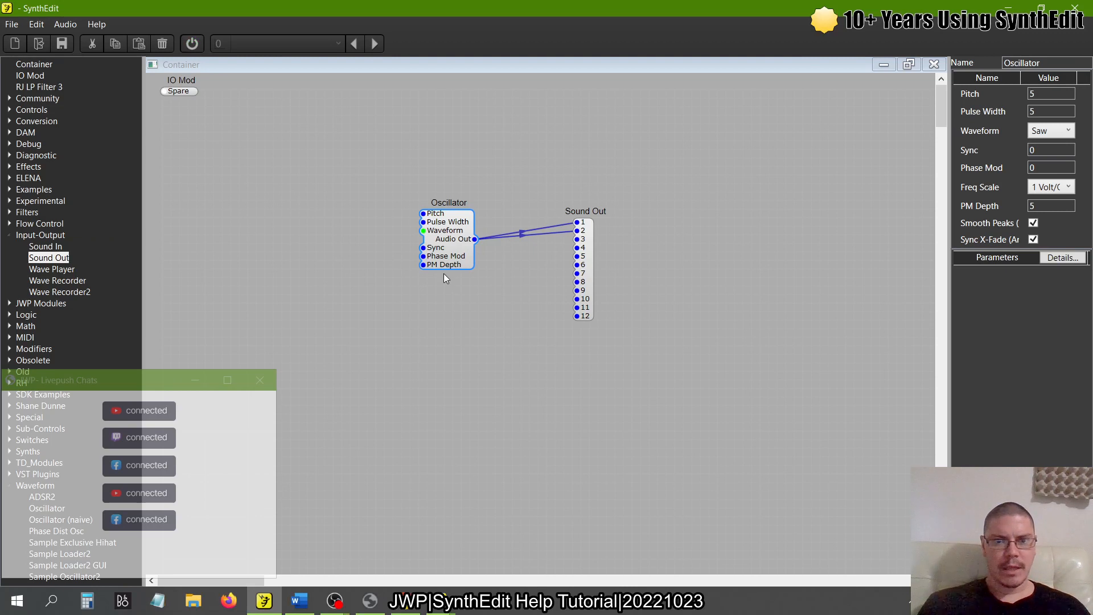
# Step: Move the Sound Out module slightly up and away from the Oscillator, and select the Oscillator
pyautogui.click(592, 273)
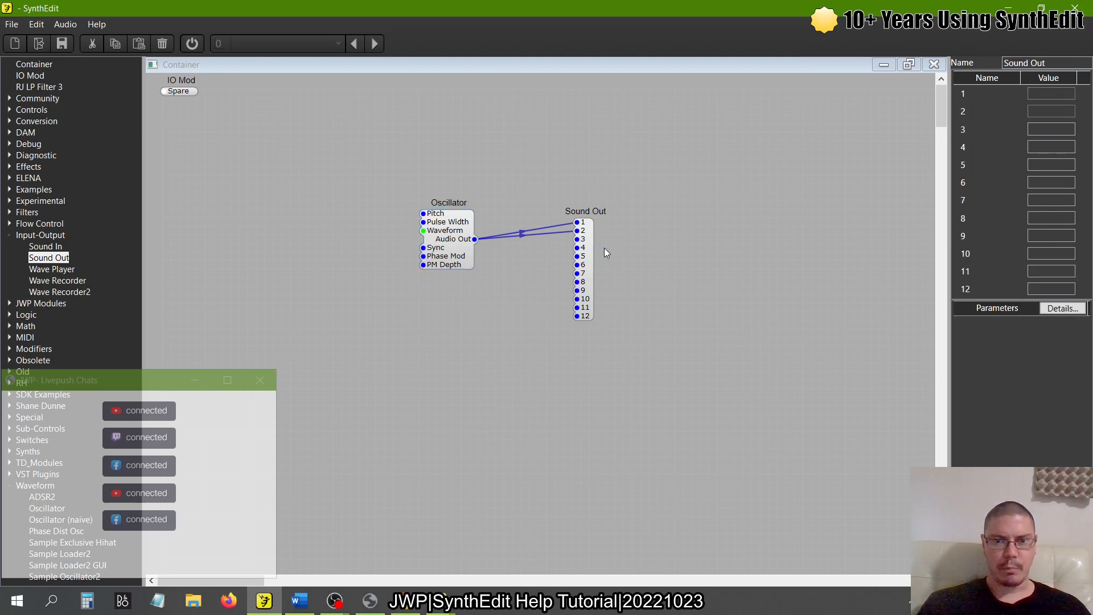
pyautogui.moveTo(587, 262); pyautogui.dragTo(612, 236)
pyautogui.click(456, 251)
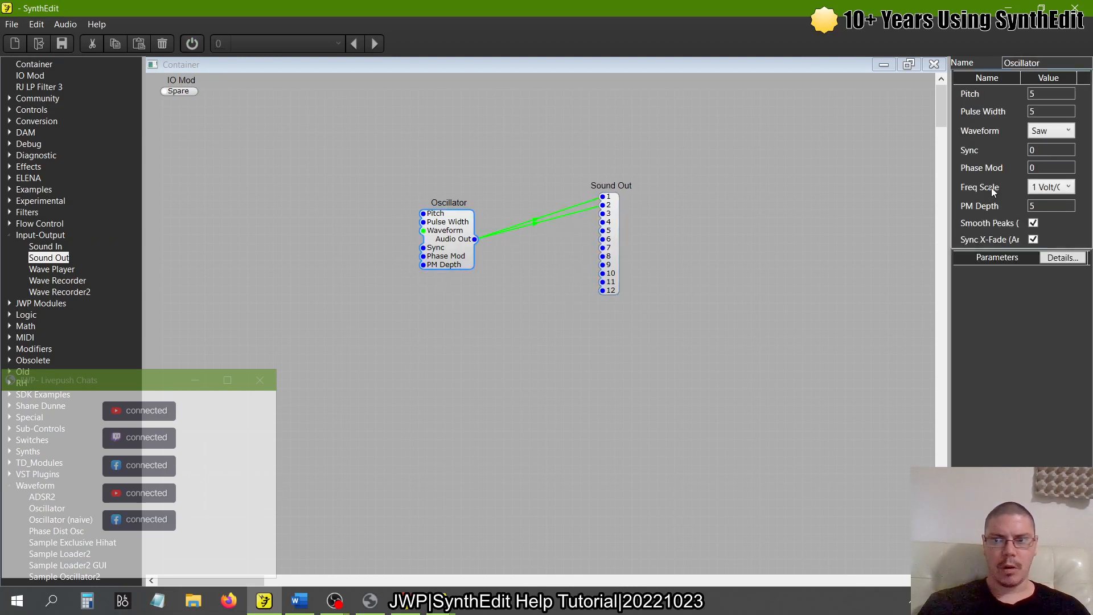
# Step: Compare the patch with the "Playing the sound" page, and open the tutorial page "Adding a control" to read it
pyautogui.hotkey('alt', 'Tab')
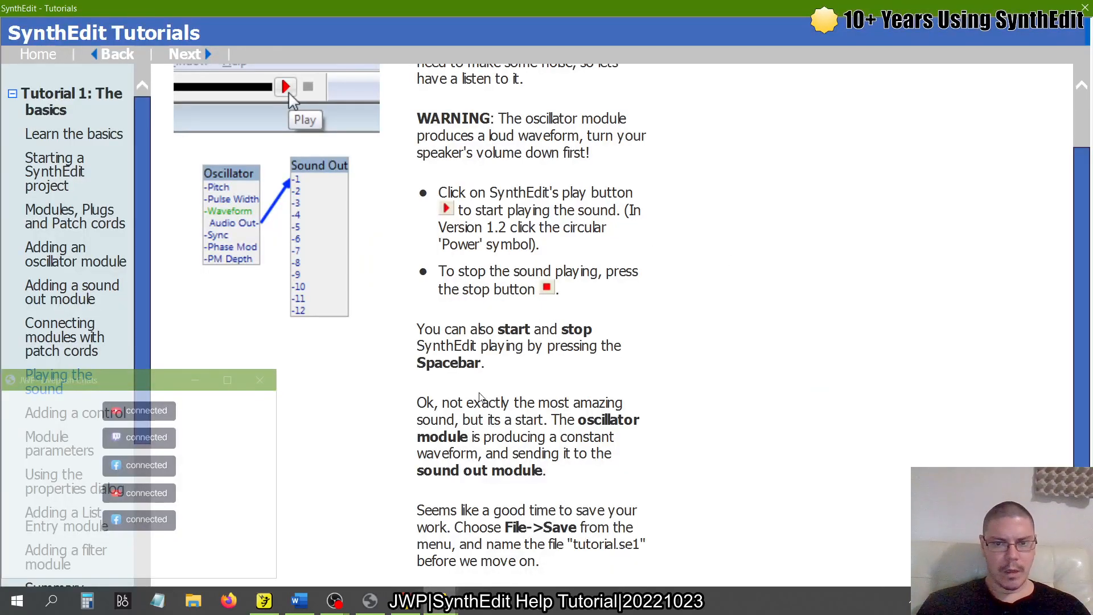
pyautogui.hotkey('alt', 'Tab')
pyautogui.hotkey('alt', 'Tab')
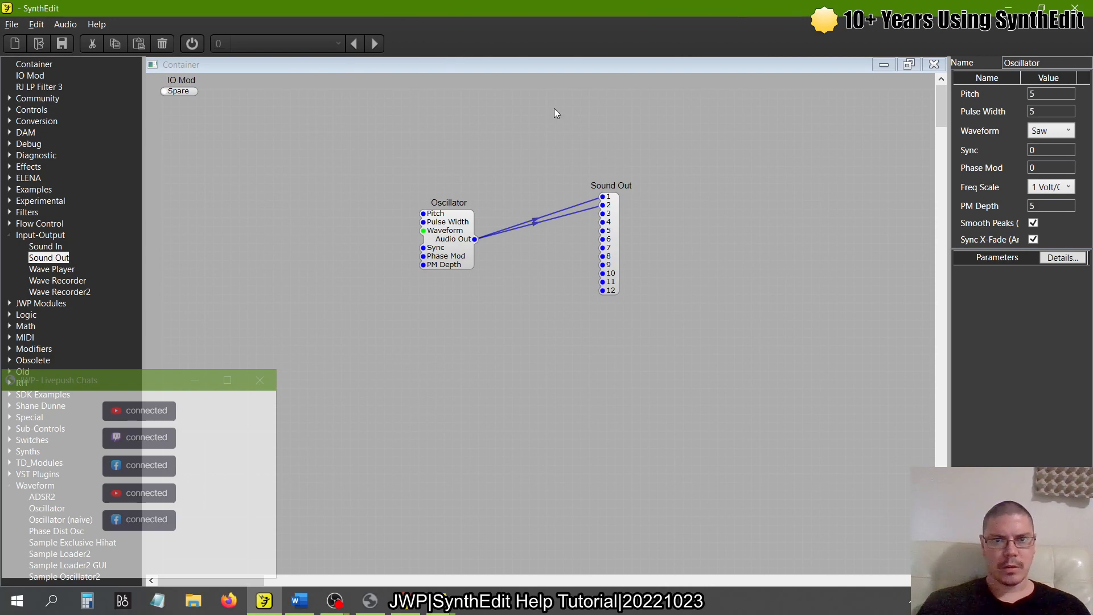
pyautogui.hotkey('alt', 'Tab')
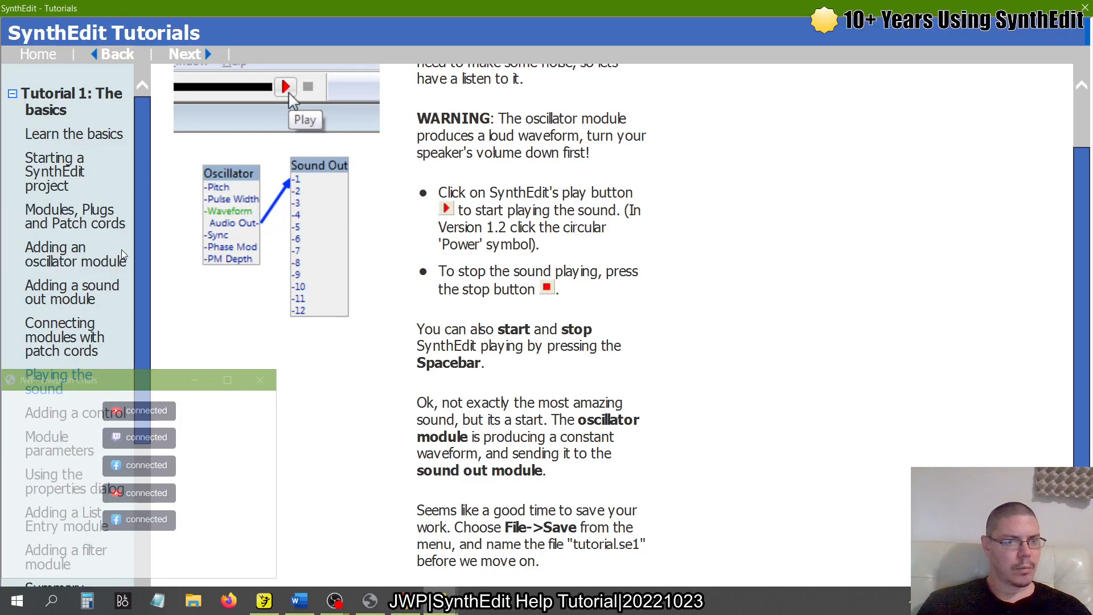
pyautogui.scroll(-5, 94, 285)
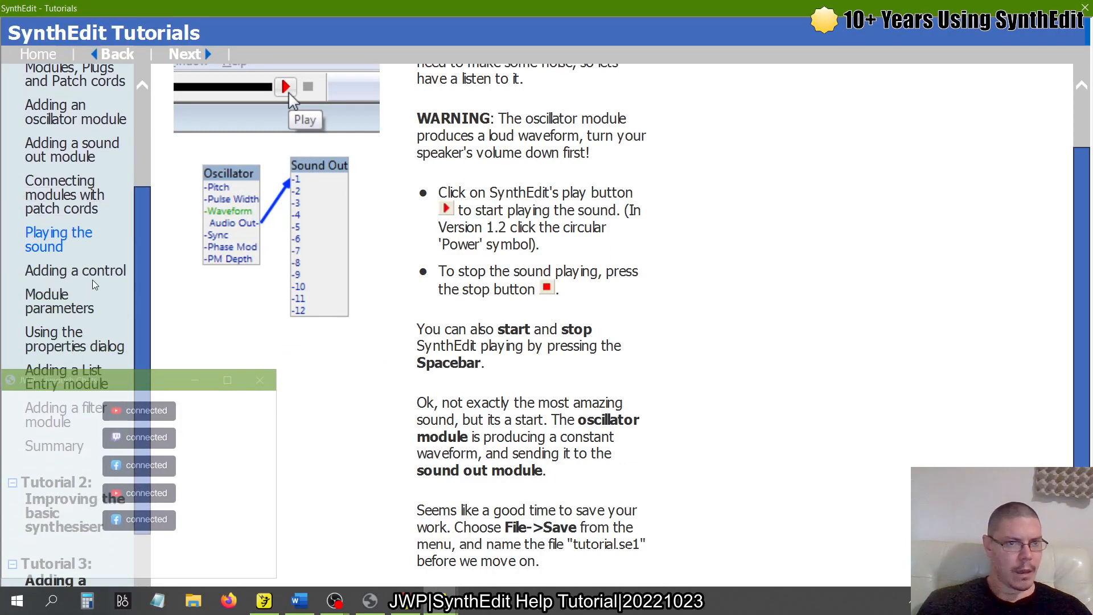
pyautogui.click(70, 272)
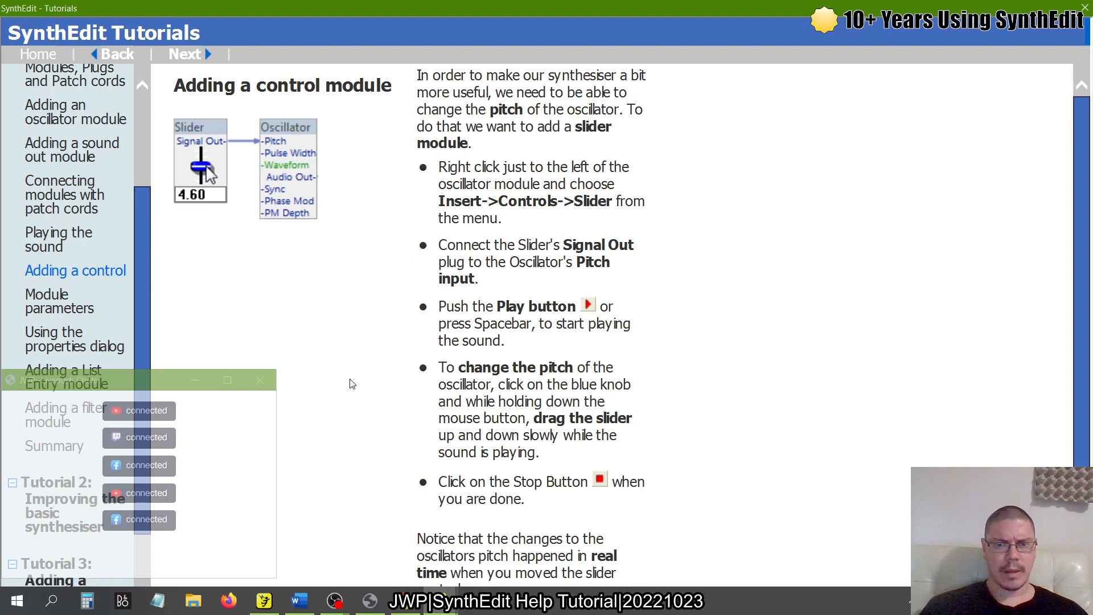
# Step: Return to SynthEdit, add a Slider control beside the Oscillator, and connect its Signal Out to the Oscillator's Pitch
pyautogui.hotkey('alt', 'Tab')
pyautogui.press('Tab')
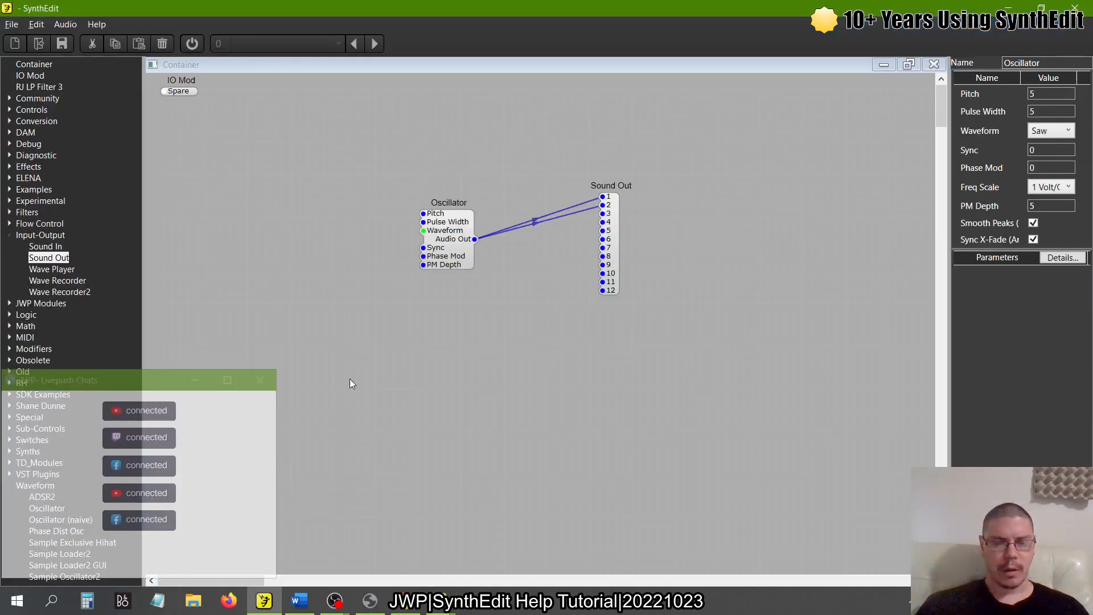
pyautogui.click(10, 236)
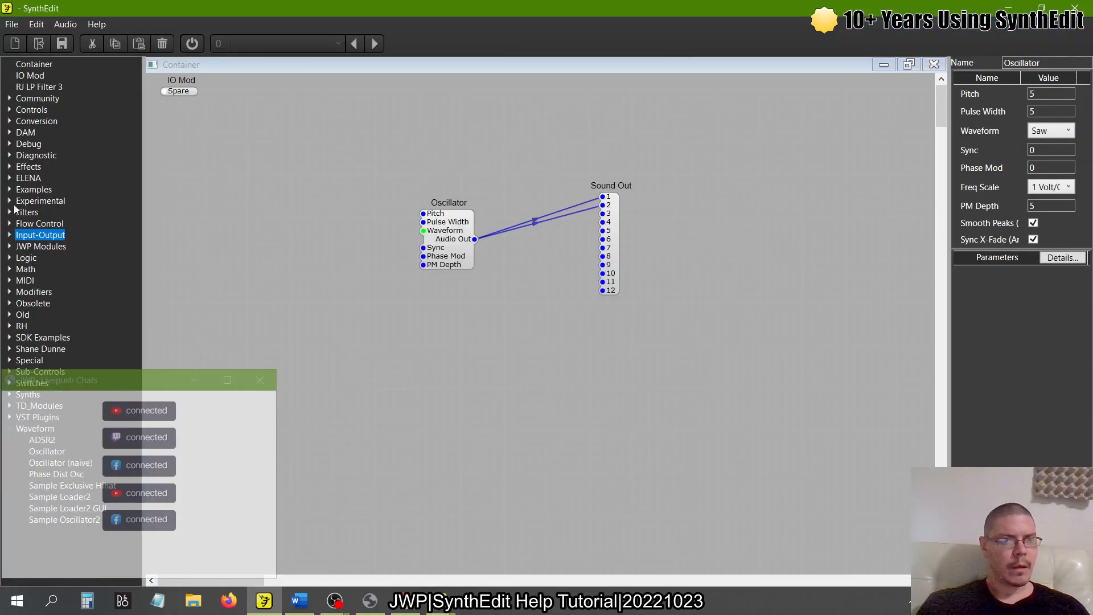
pyautogui.click(10, 110)
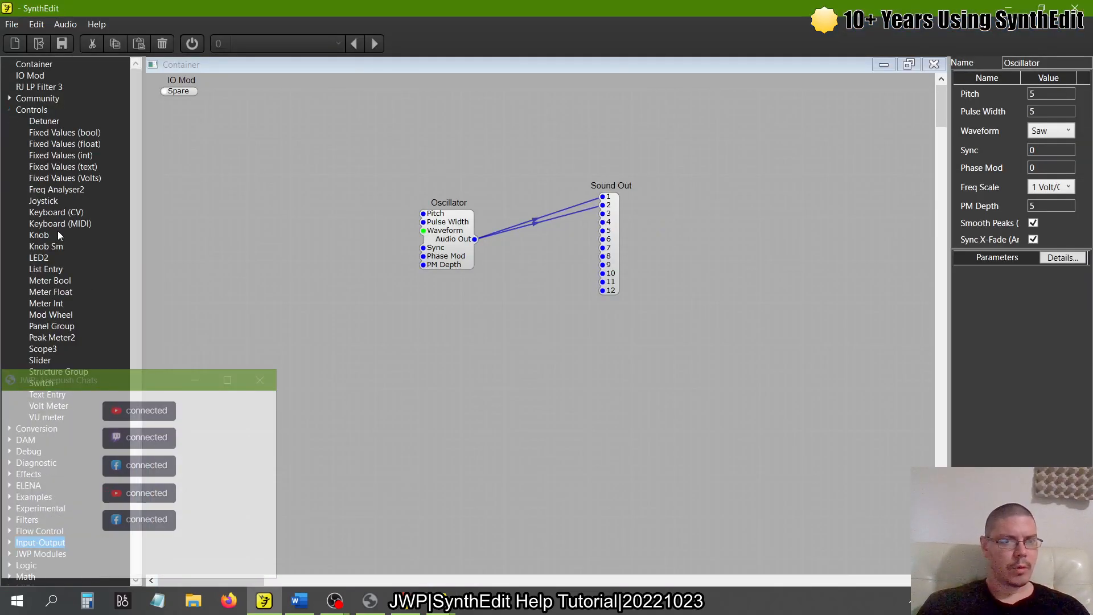
pyautogui.moveTo(46, 359); pyautogui.dragTo(43, 362)
pyautogui.moveTo(306, 189)
pyautogui.mouseDown()
pyautogui.moveTo(329, 174)
pyautogui.moveTo(303, 183)
pyautogui.mouseUp()
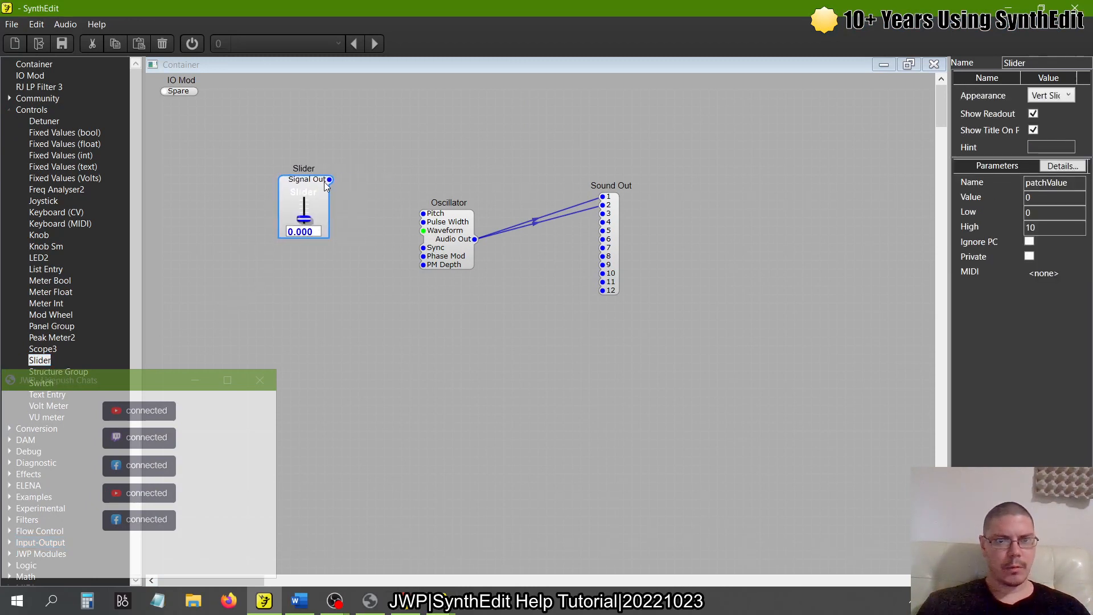
pyautogui.moveTo(386, 219); pyautogui.dragTo(424, 213)
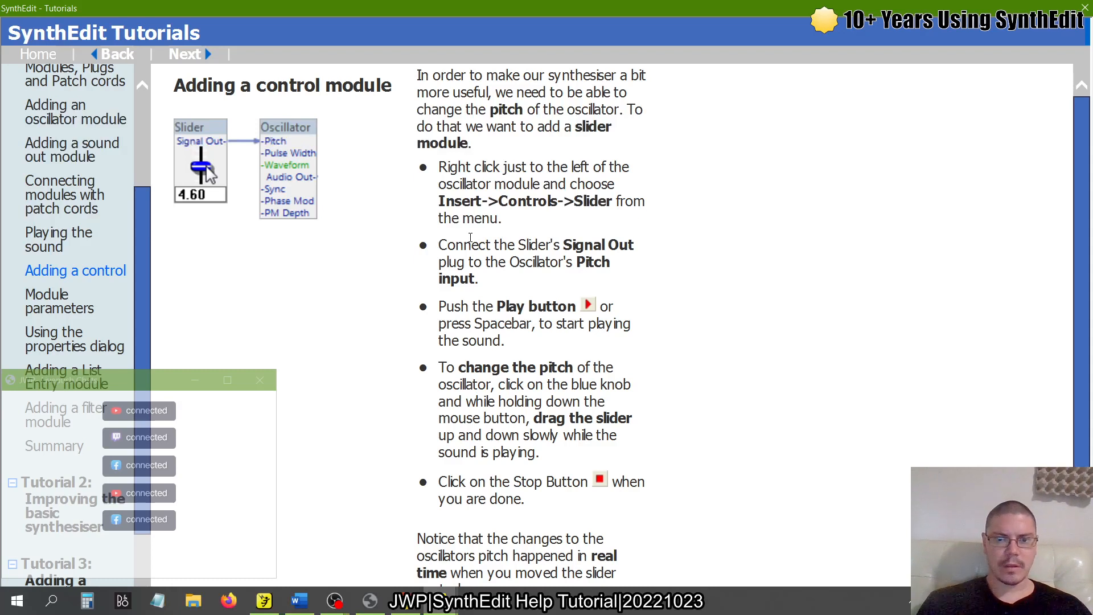
# Step: Following the rest of the "Adding a control" page, play the patch while moving the slider, stop playback, and set the slider to 5
pyautogui.scroll(-1, 471, 238)
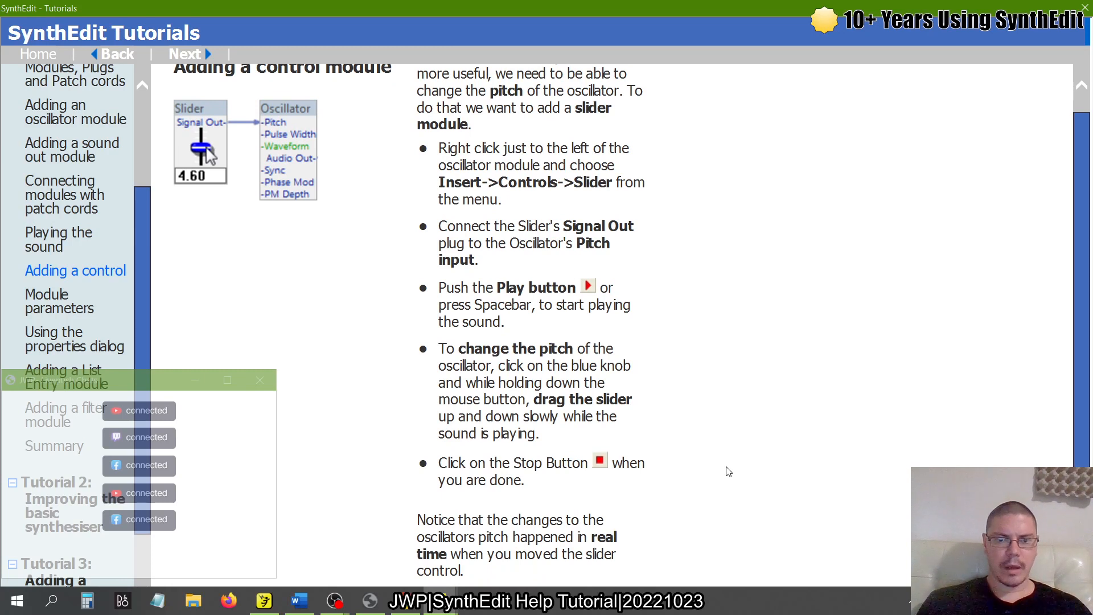
pyautogui.scroll(-1, 731, 481)
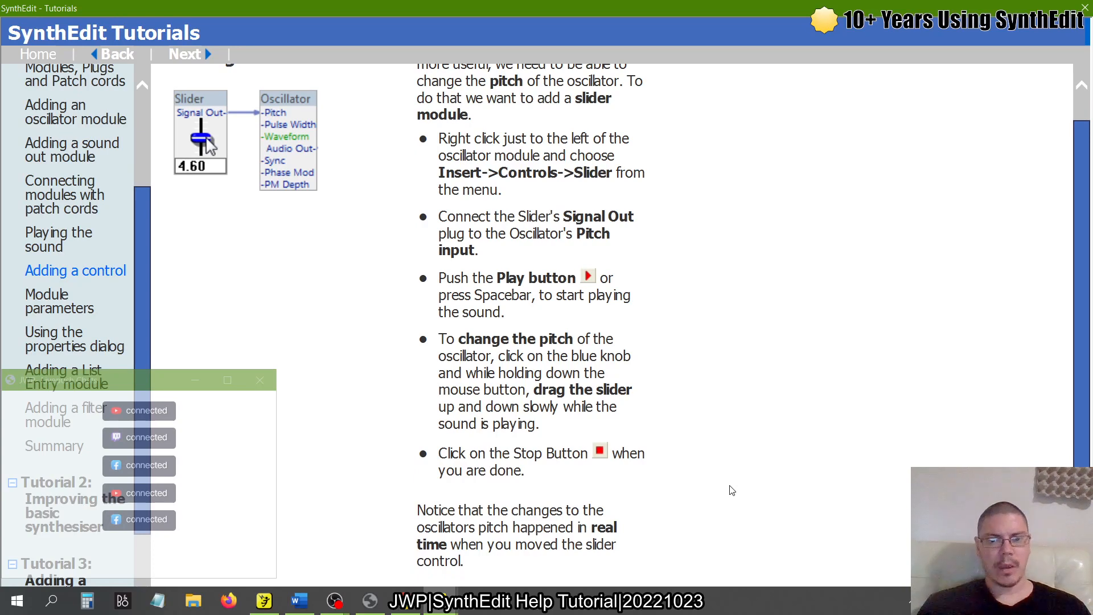
pyautogui.hotkey('alt', 'Tab')
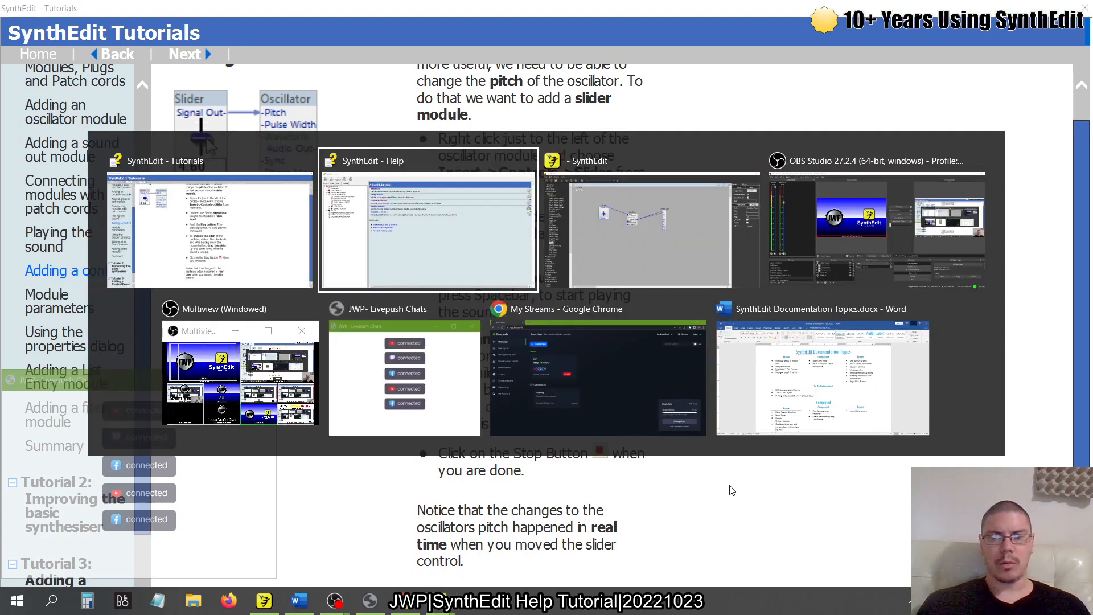
pyautogui.hotkey('alt', 'Tab')
pyautogui.click(192, 41)
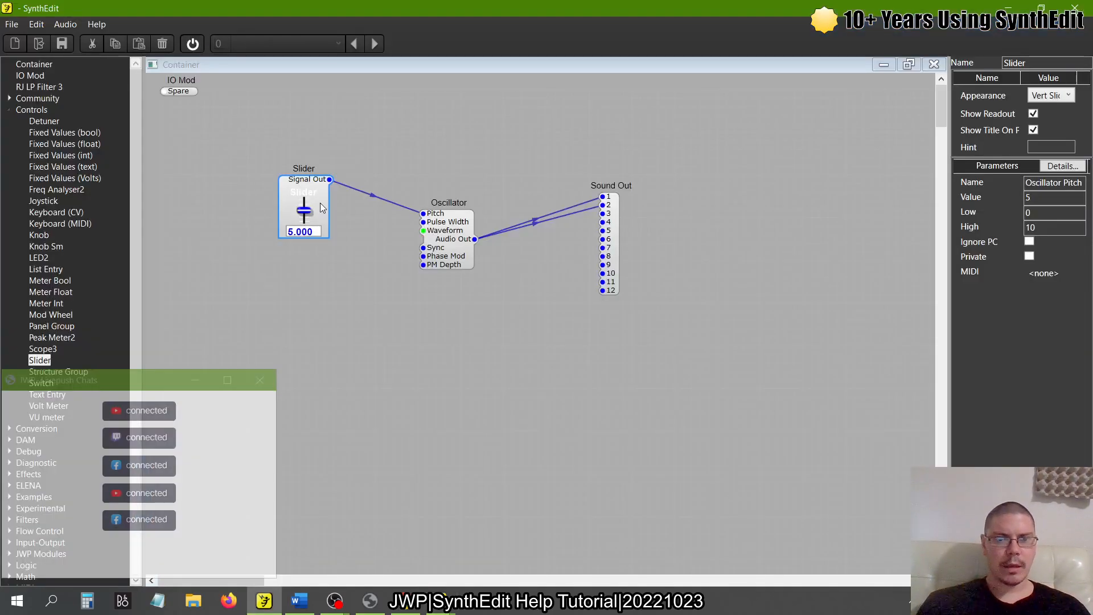
pyautogui.moveTo(319, 203)
pyautogui.mouseDown()
pyautogui.moveTo(316, 241)
pyautogui.moveTo(326, 184)
pyautogui.moveTo(326, 244)
pyautogui.moveTo(324, 214)
pyautogui.mouseUp()
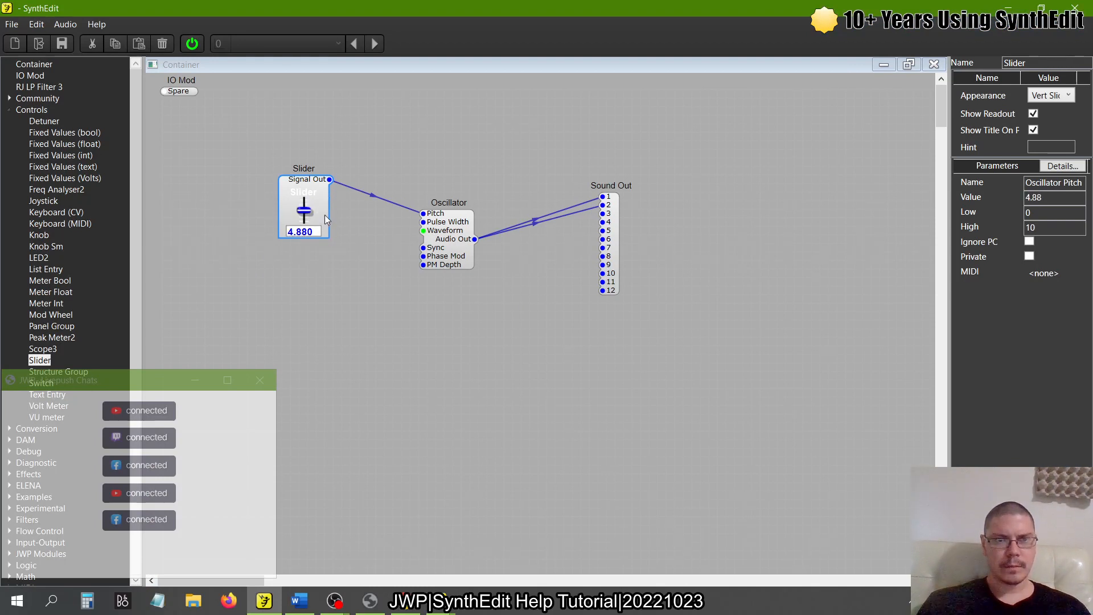
pyautogui.click(188, 44)
pyautogui.click(319, 233)
pyautogui.write('5')
# Step: Open the tutorial page "Module parameters" and read its three ways of changing a module's parameter
pyautogui.hotkey('alt', 'Tab')
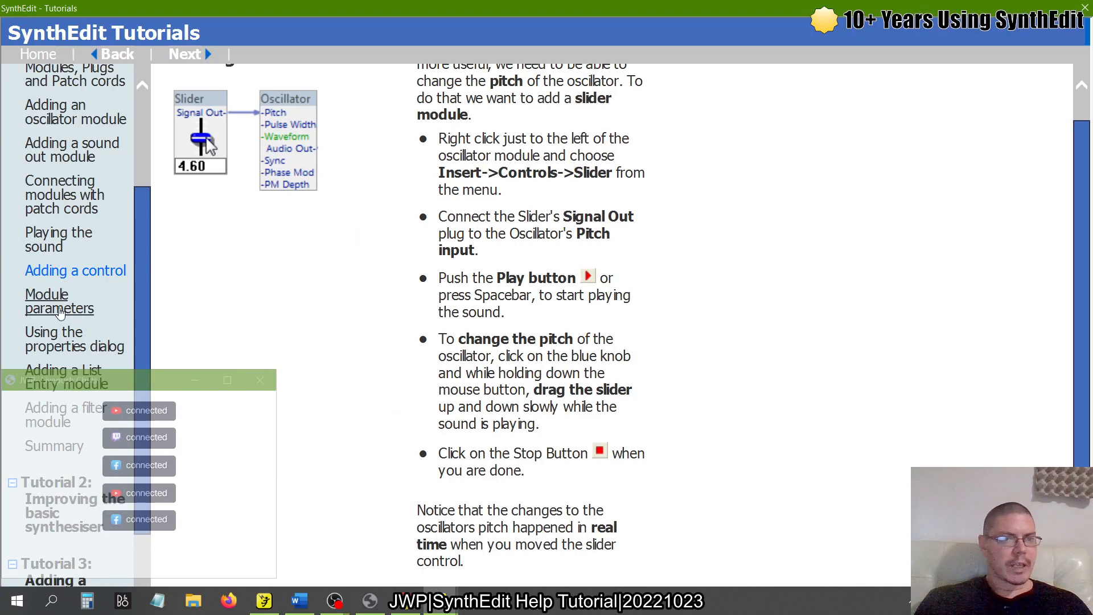
pyautogui.click(60, 312)
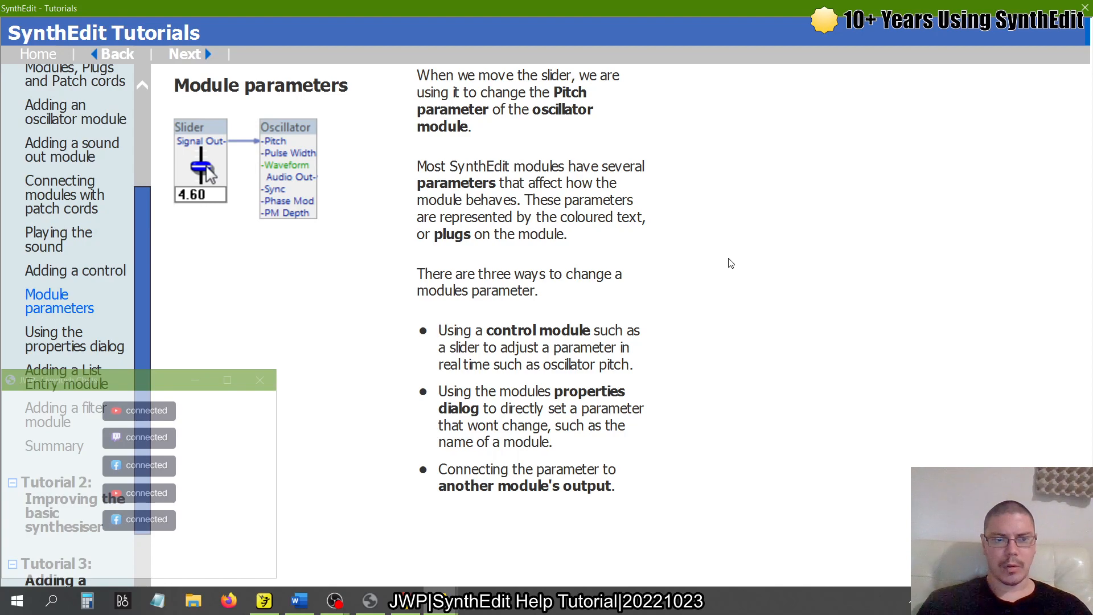
pyautogui.click(72, 334)
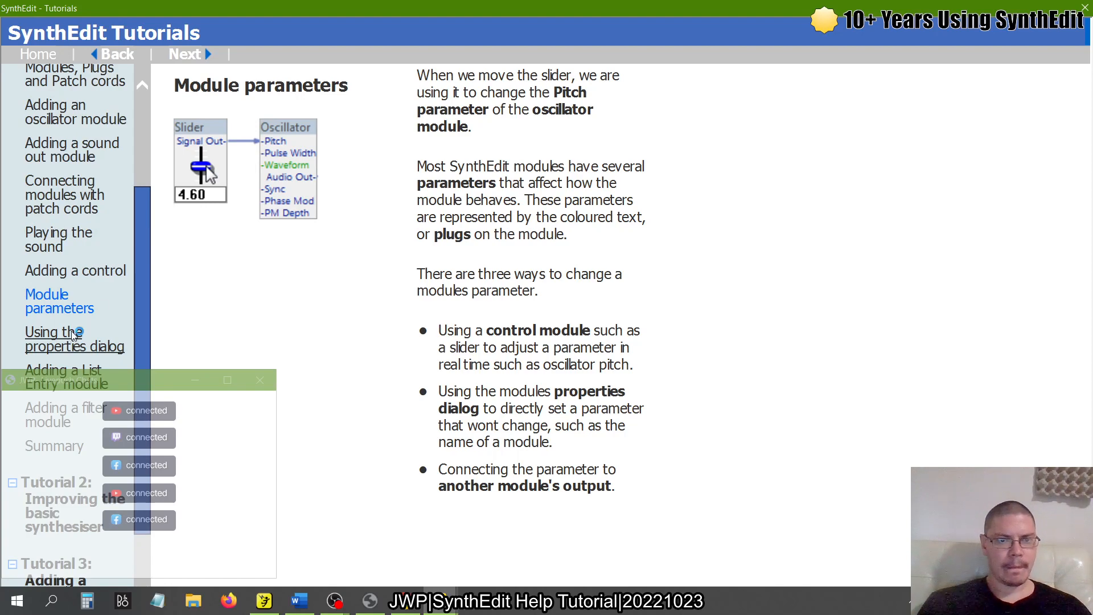
pyautogui.click(70, 309)
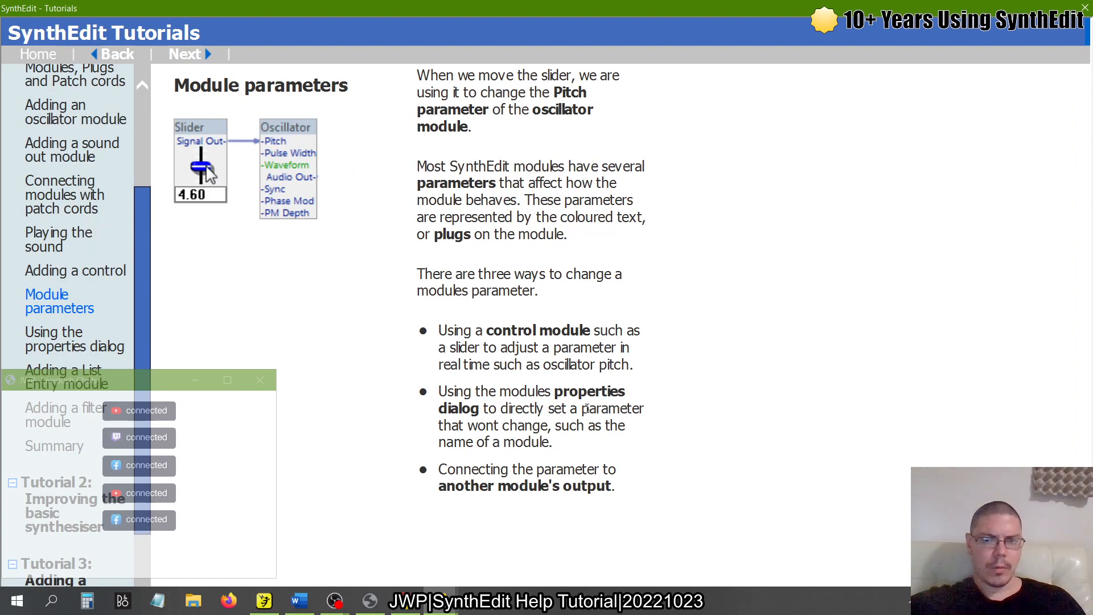
# Step: Switch back to SynthEdit and delete the patch cord between the Slider and the Oscillator's Pitch
pyautogui.hotkey('alt', 'Tab')
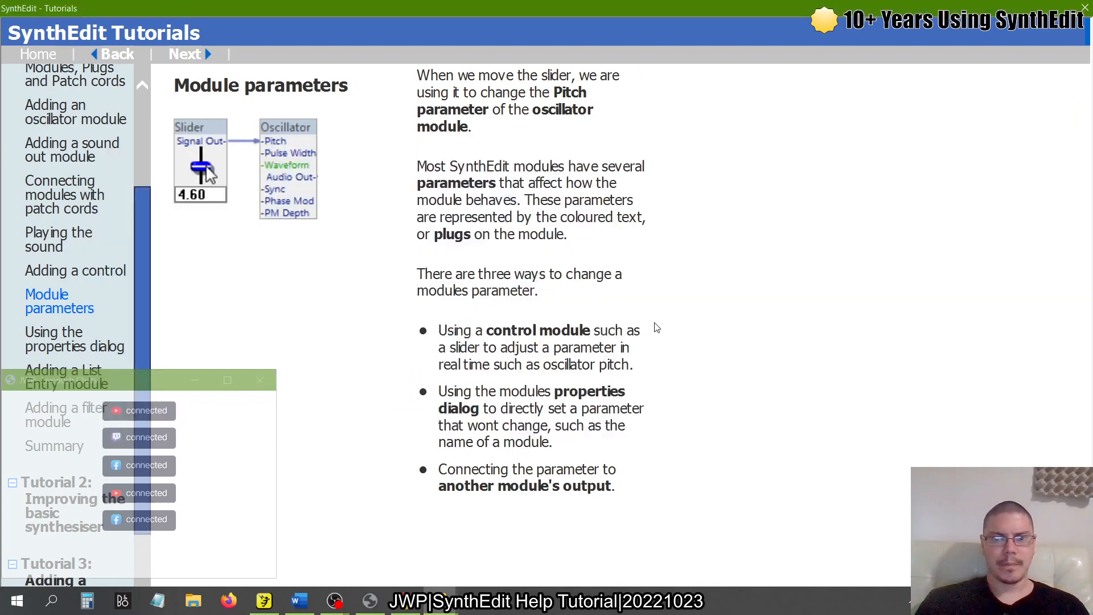
pyautogui.hotkey('alt', 'Tab')
pyautogui.hotkey('alt', 'Tab')
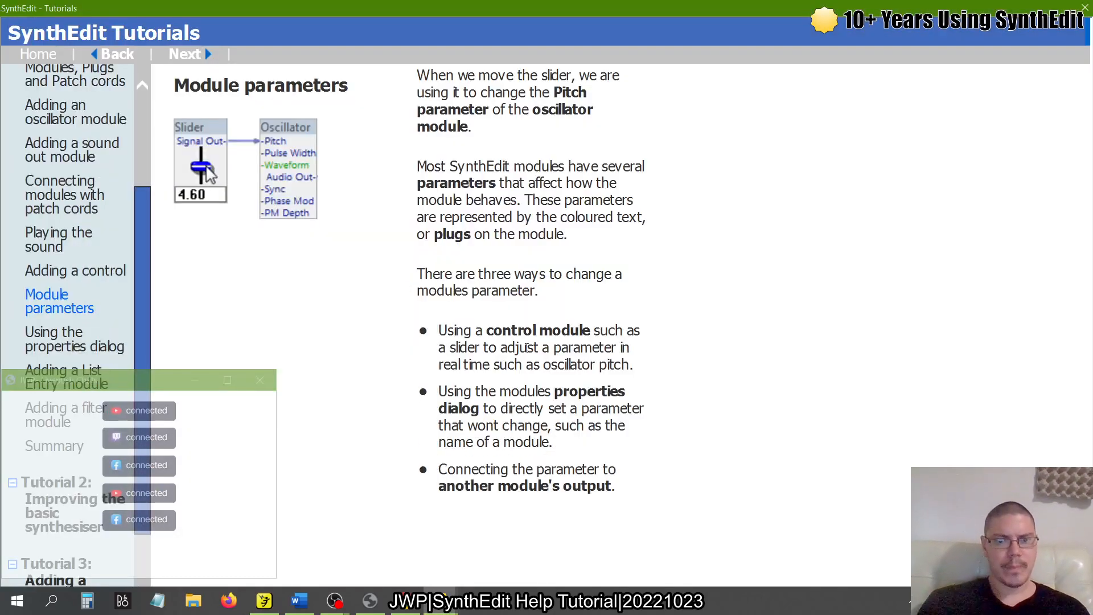
pyautogui.hotkey('alt', 'Tab')
pyautogui.hotkey('alt', 'Tab')
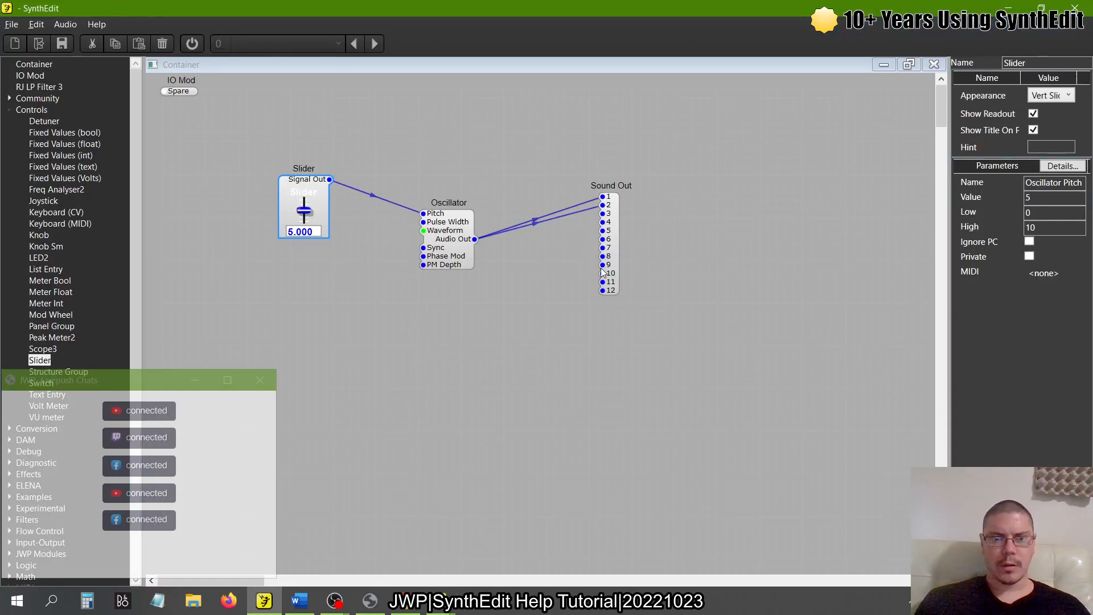
pyautogui.click(465, 185)
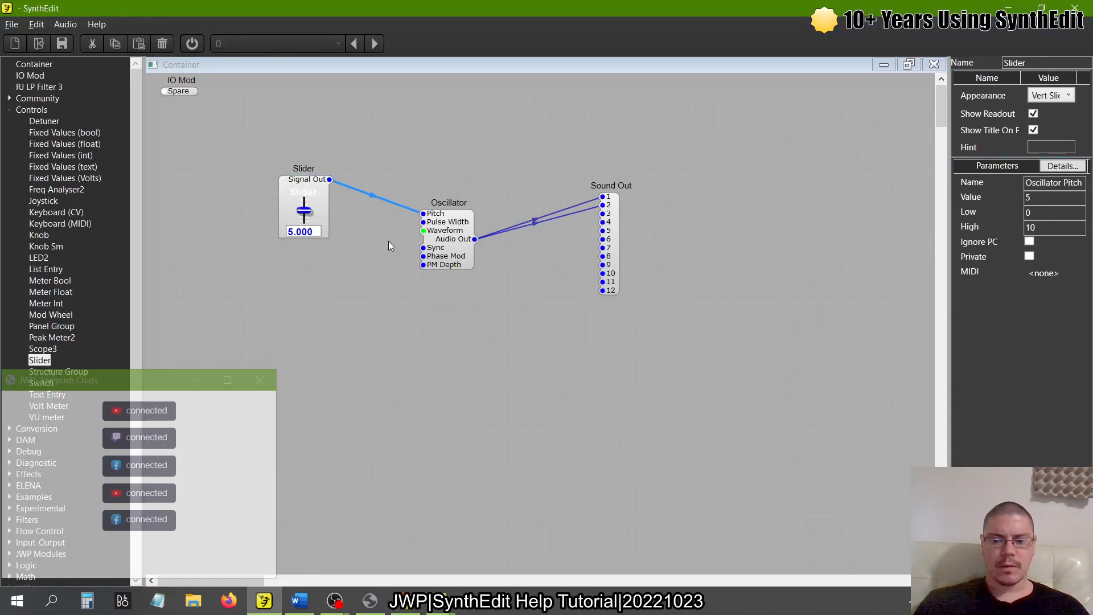
pyautogui.press('Delete')
# Step: Select the Oscillator, play the patch briefly, and set the Oscillator's Pitch to 4
pyautogui.click(459, 237)
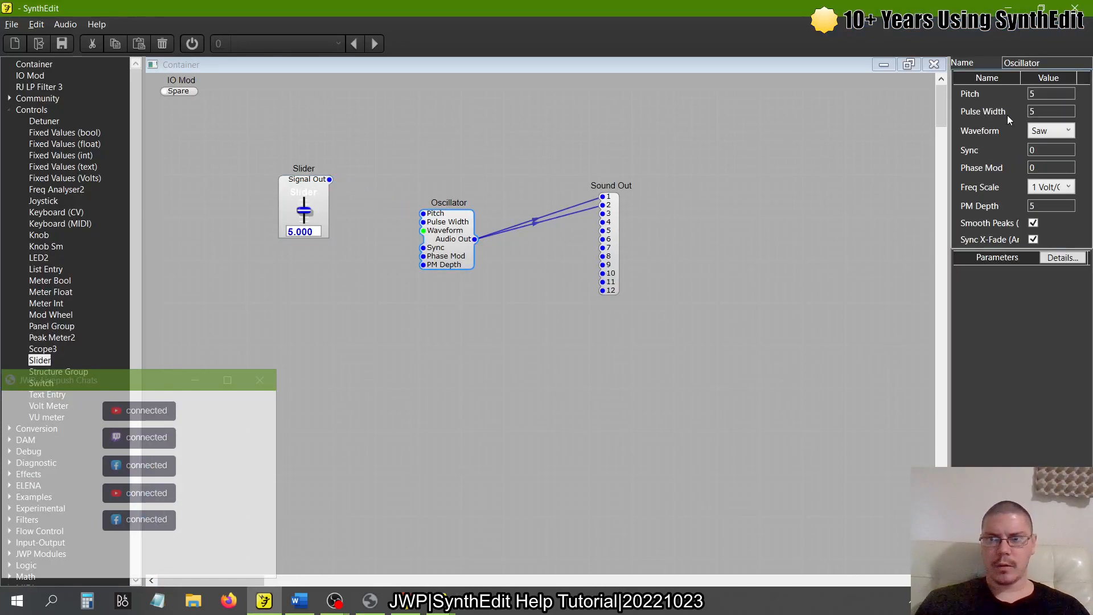
pyautogui.click(193, 45)
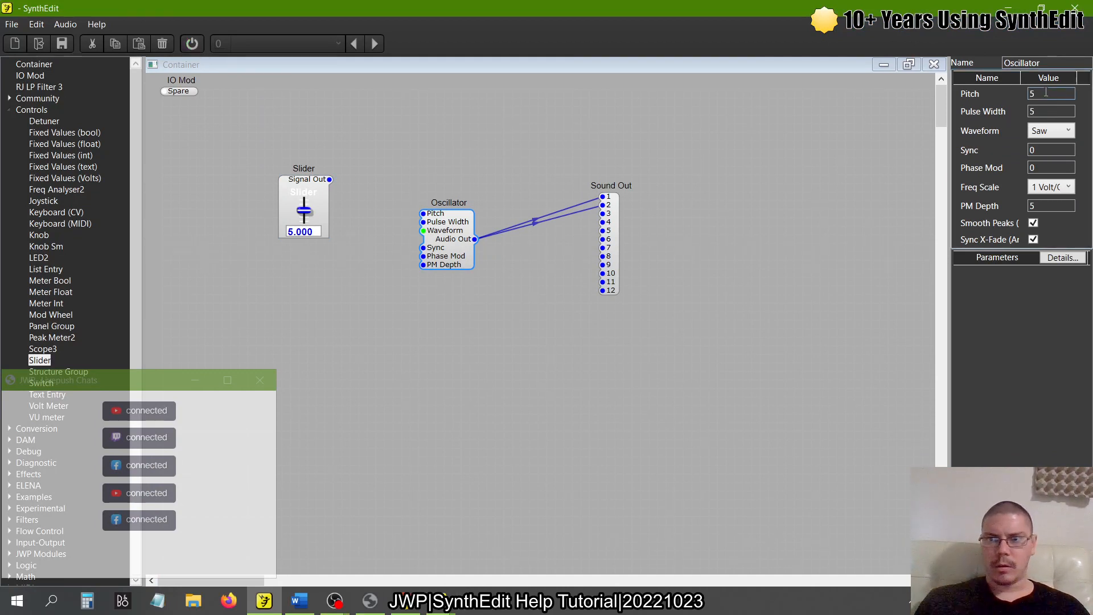
pyautogui.press('BackSpace')
pyautogui.write('4')
pyautogui.press('Return')
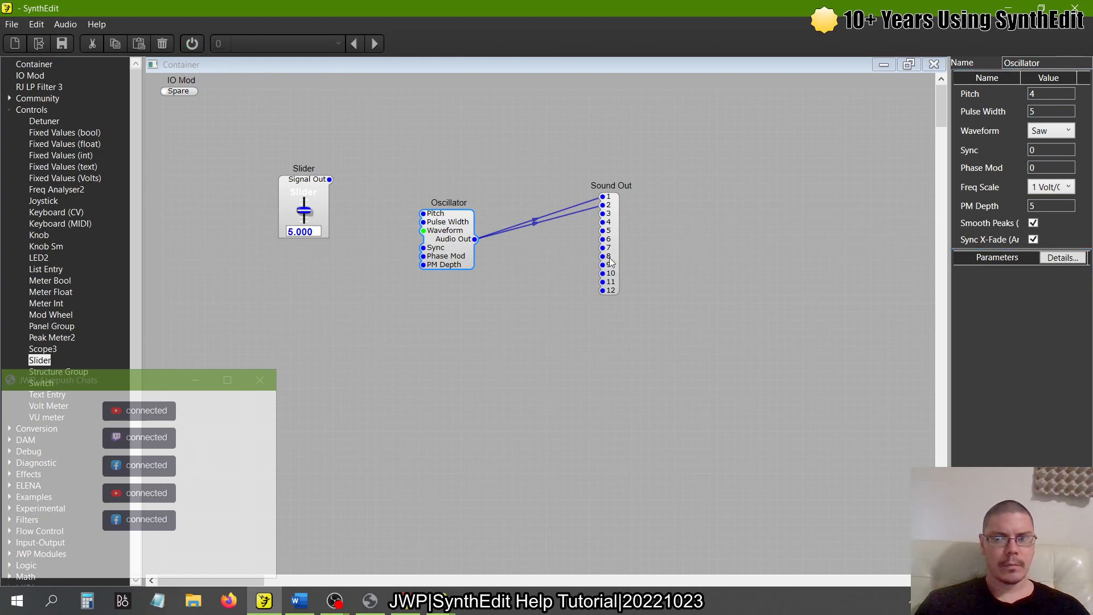
# Step: Try the Oscillator's Pitch at 21 and at 1, play the sound briefly, and set the Pitch back to 5
pyautogui.doubleClick(1046, 93)
pyautogui.write('21')
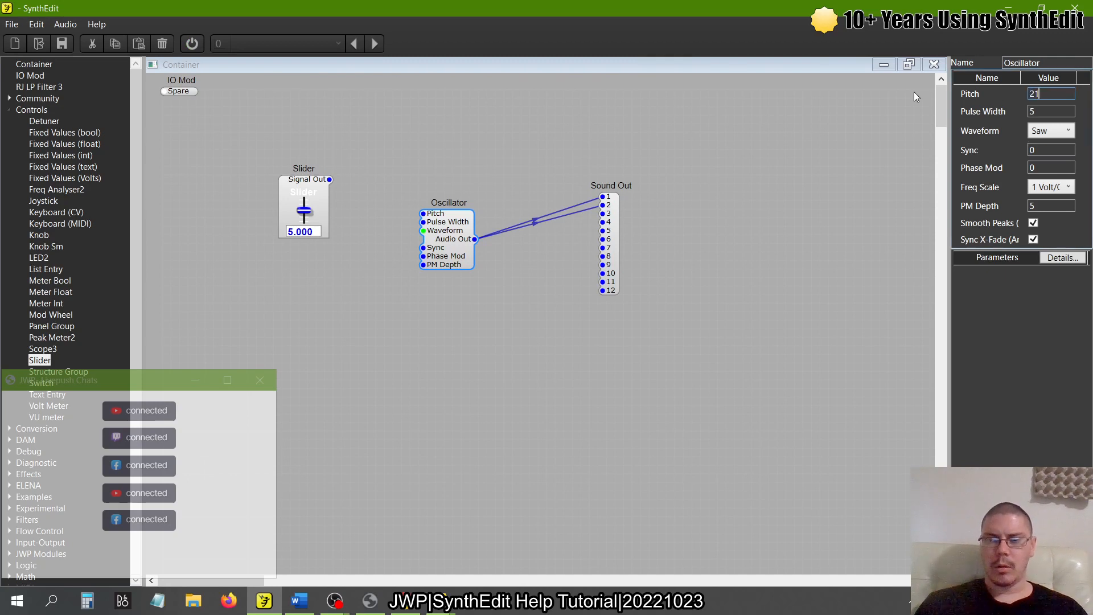
pyautogui.press('Return')
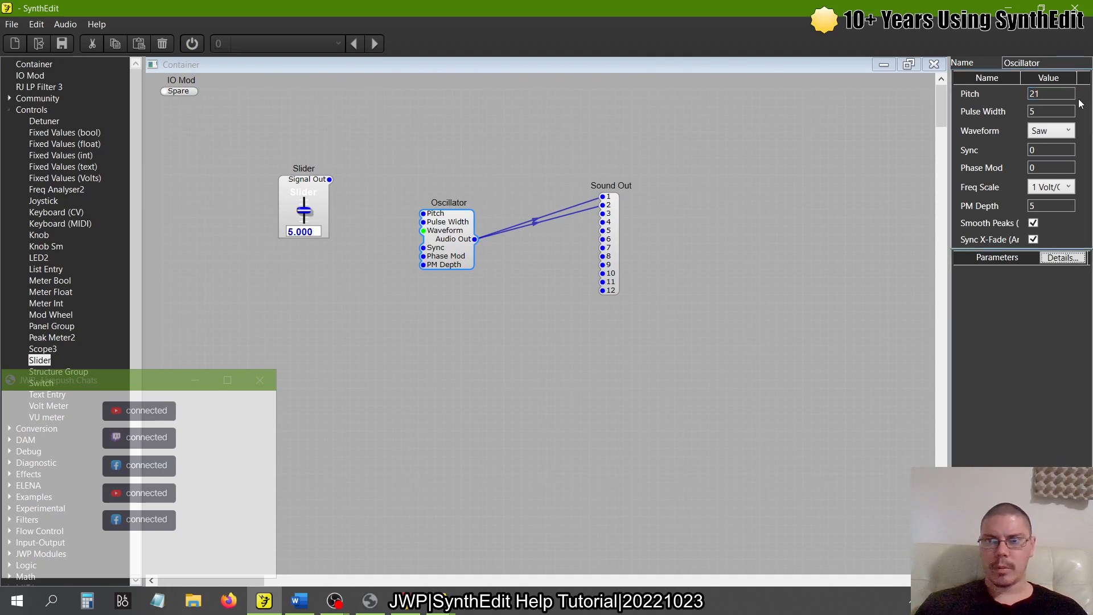
pyautogui.doubleClick(1032, 94)
pyautogui.write('1')
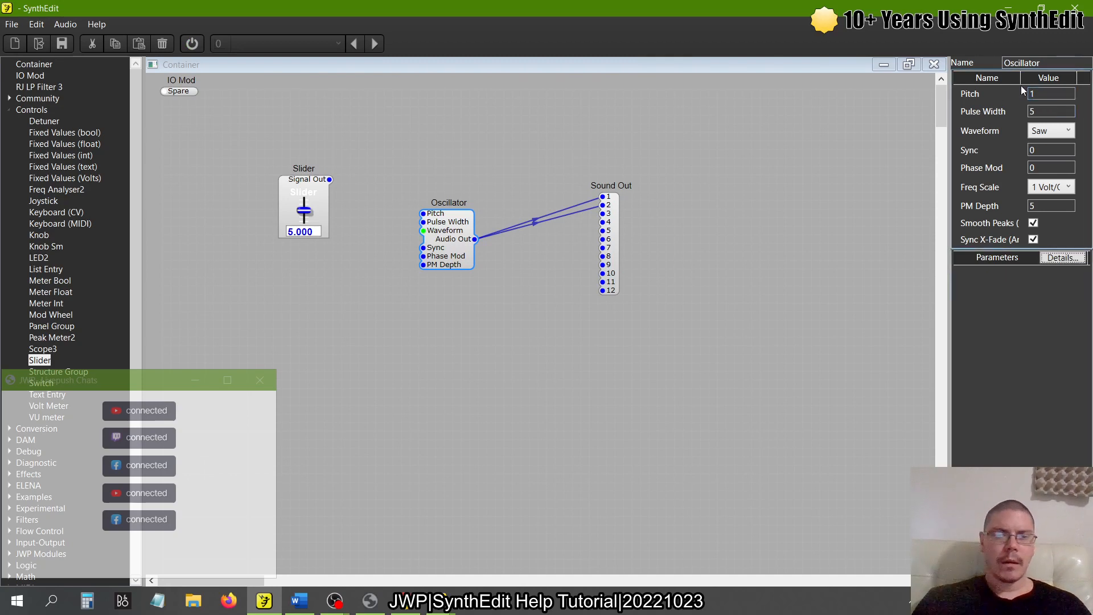
pyautogui.press('Return')
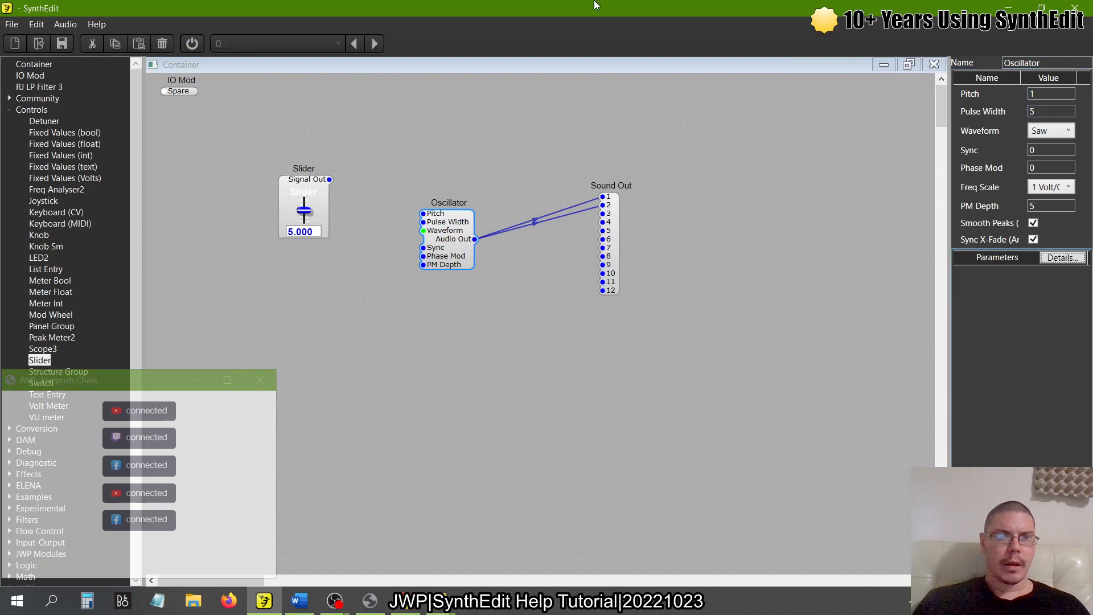
pyautogui.click(191, 45)
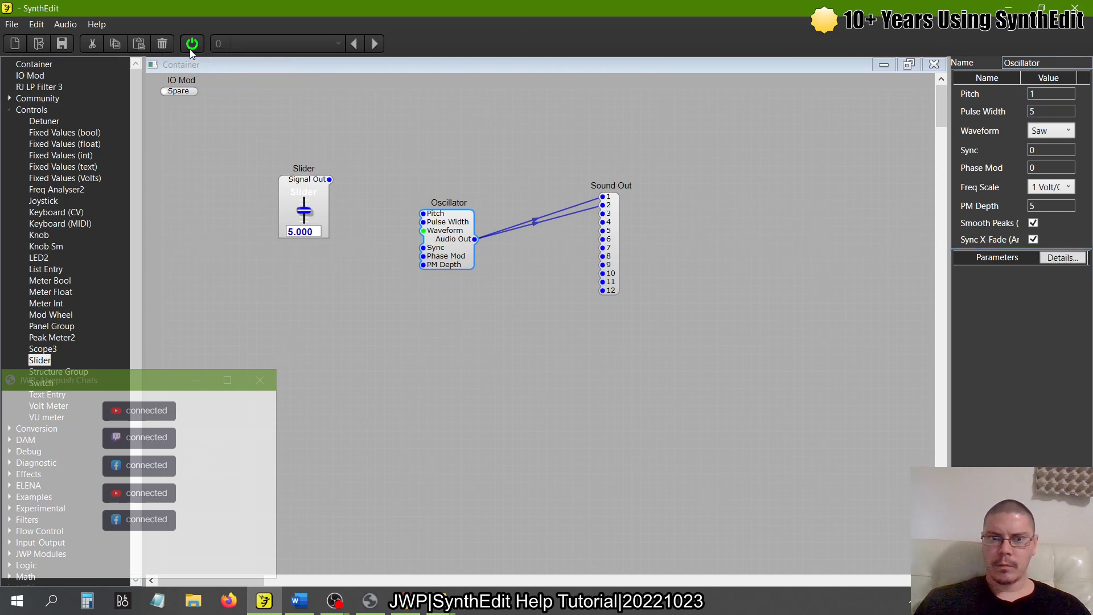
pyautogui.click(961, 82)
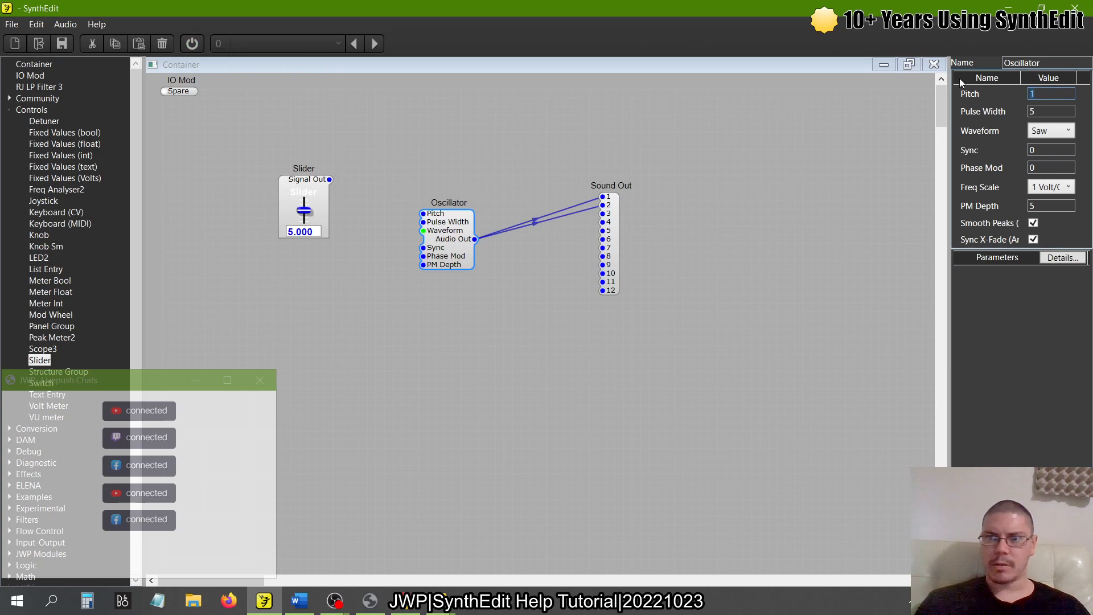
# Step: Recheck the "Module parameters" page, and move the Slider module slightly up and away from the Oscillator in SynthEdit
pyautogui.hotkey('alt', 'Tab')
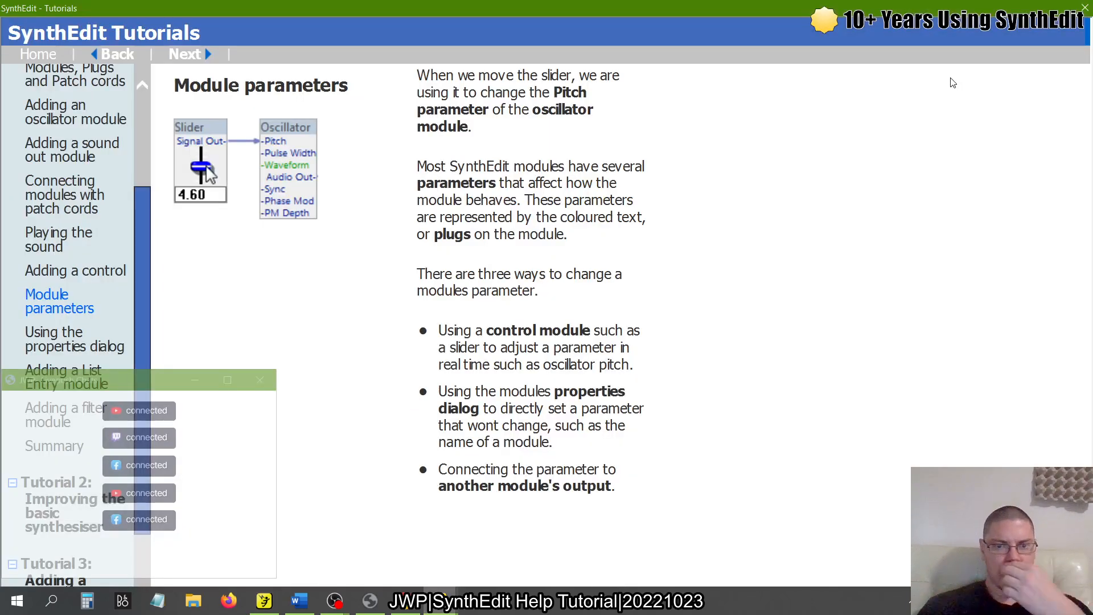
pyautogui.hotkey('alt', 'Tab')
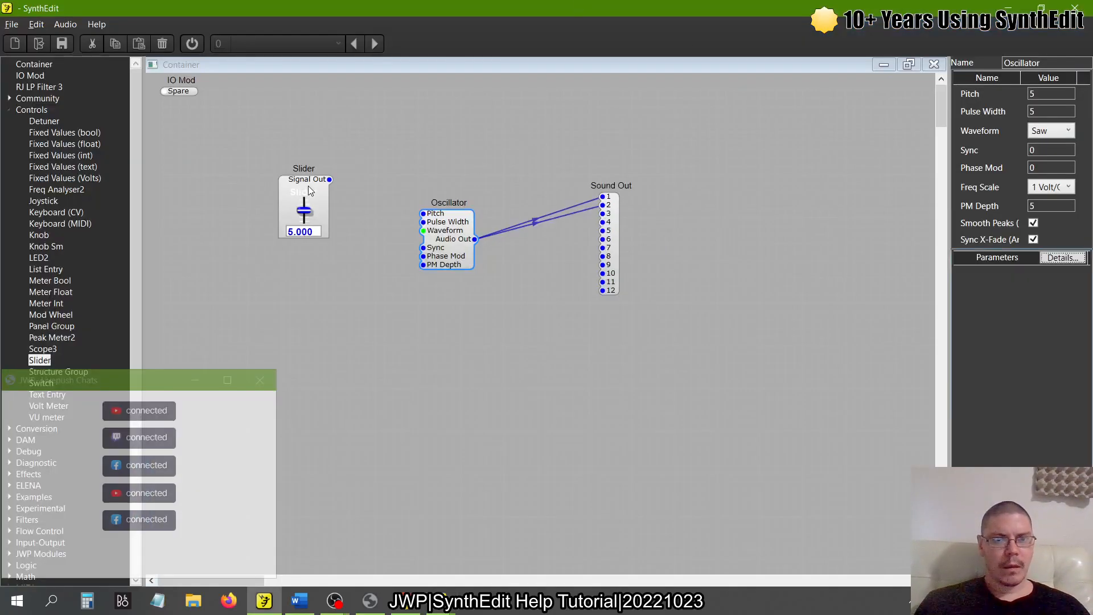
pyautogui.moveTo(309, 186); pyautogui.dragTo(292, 169)
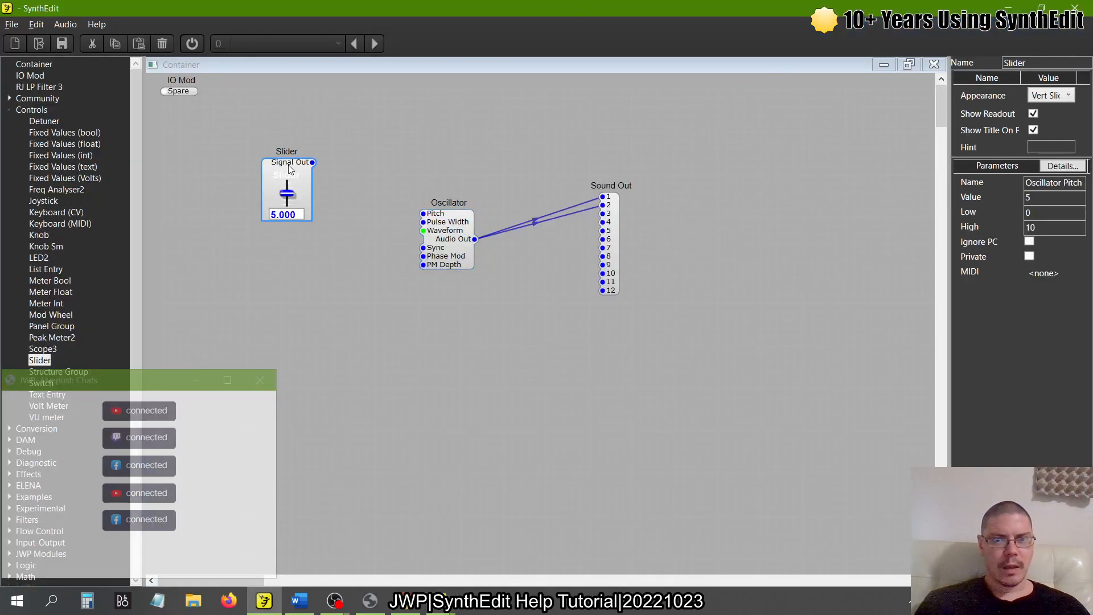
# Step: Duplicate the Oscillator below the Slider, connect the copy's Audio Out to the original's Pitch, and play the patch briefly
pyautogui.click(462, 228)
pyautogui.hotkey('ctrl', 'c')
pyautogui.hotkey('ctrl', 'v')
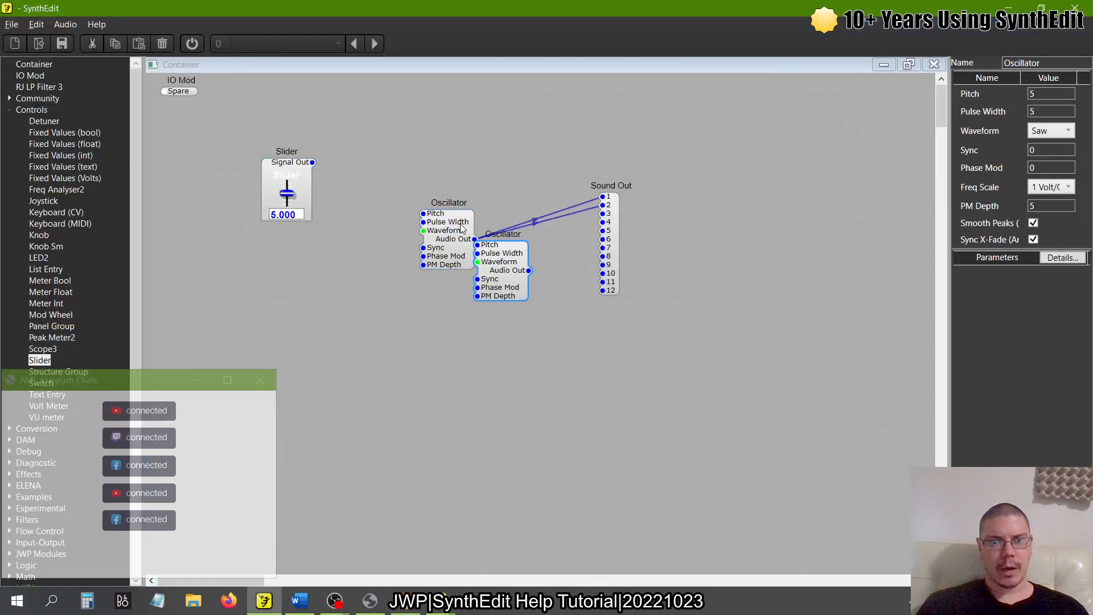
pyautogui.moveTo(516, 267); pyautogui.dragTo(423, 213)
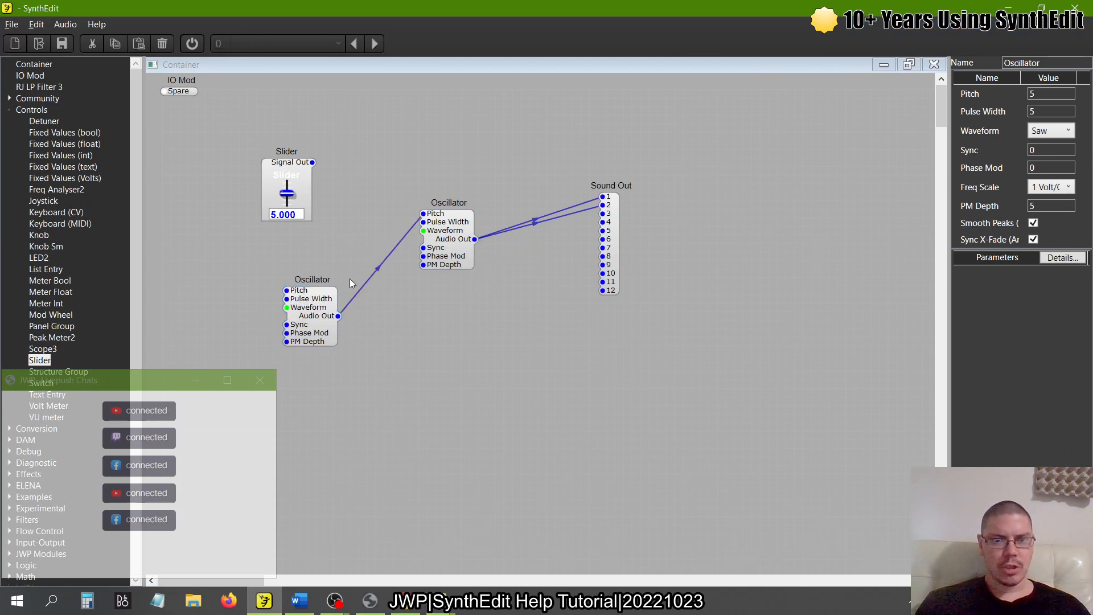
pyautogui.click(193, 48)
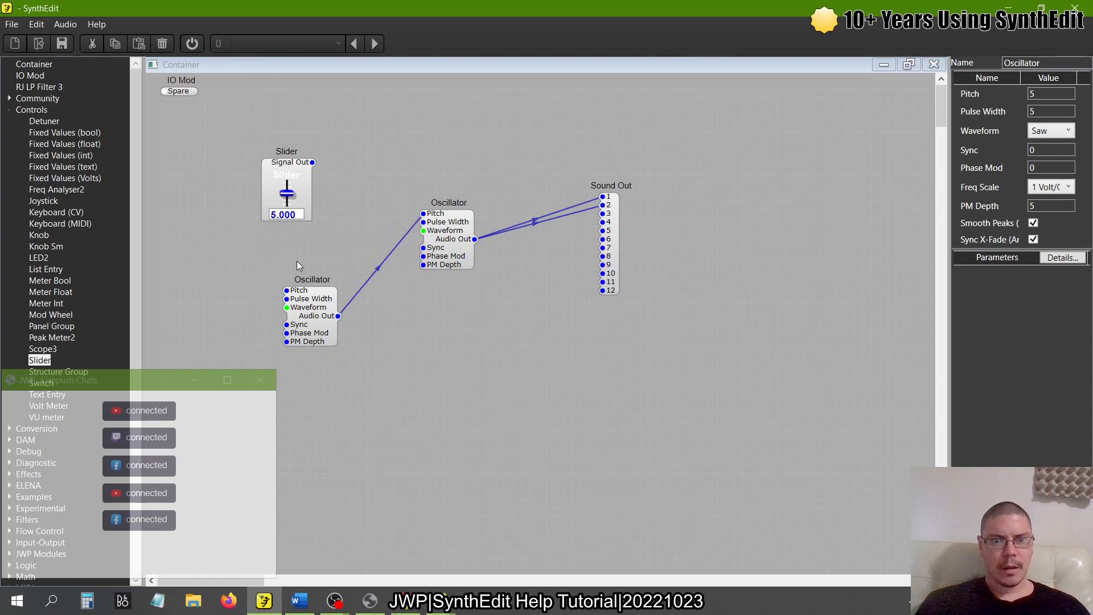
# Step: Set the Pitch of the duplicated Oscillator below the Slider to 2
pyautogui.click(317, 305)
pyautogui.moveTo(1047, 94); pyautogui.dragTo(974, 94)
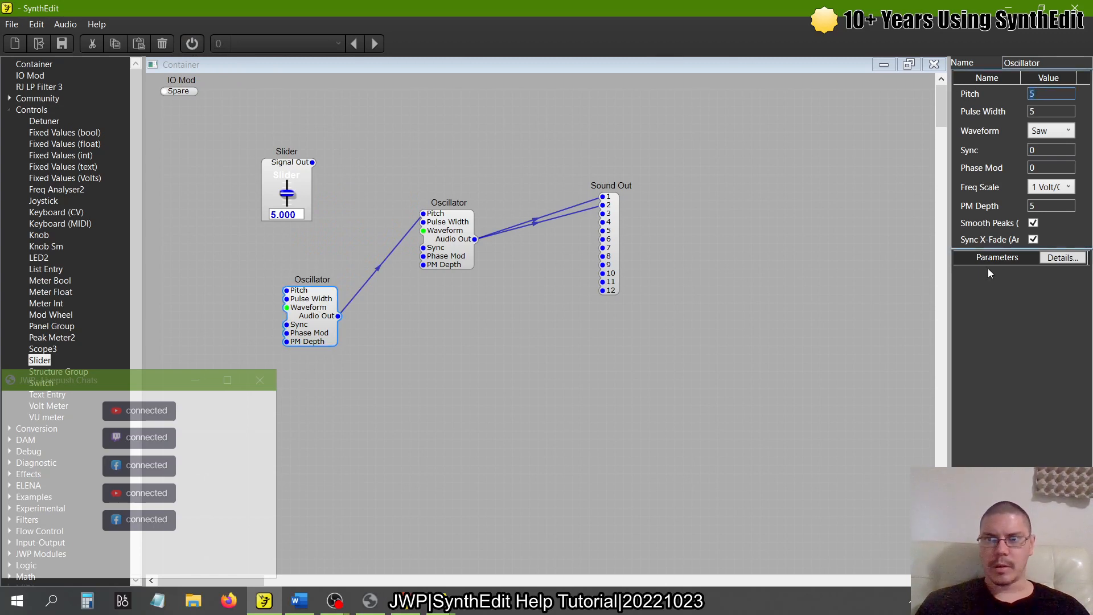
pyautogui.write('2')
pyautogui.press('Return')
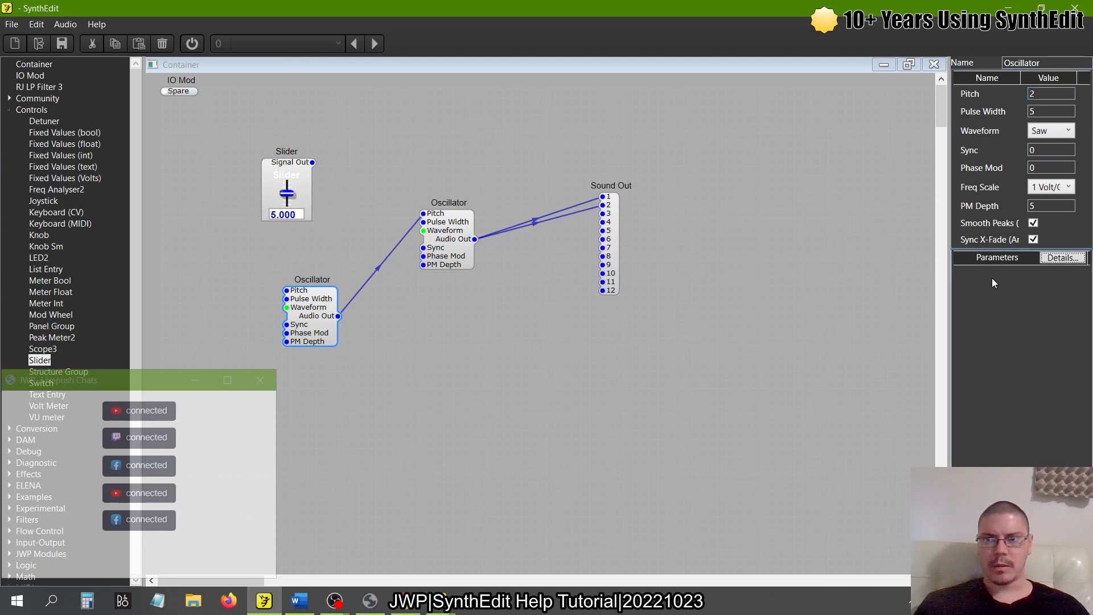
# Step: Set the duplicated Oscillator's Waveform to Sine and play the patch briefly
pyautogui.click(1049, 133)
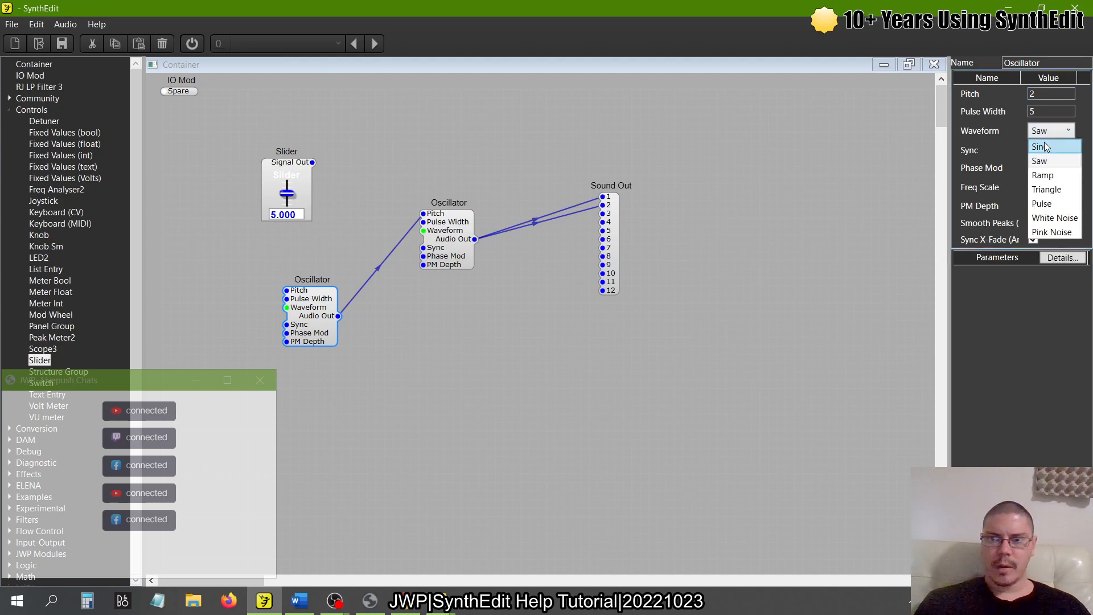
pyautogui.click(1045, 143)
pyautogui.click(191, 48)
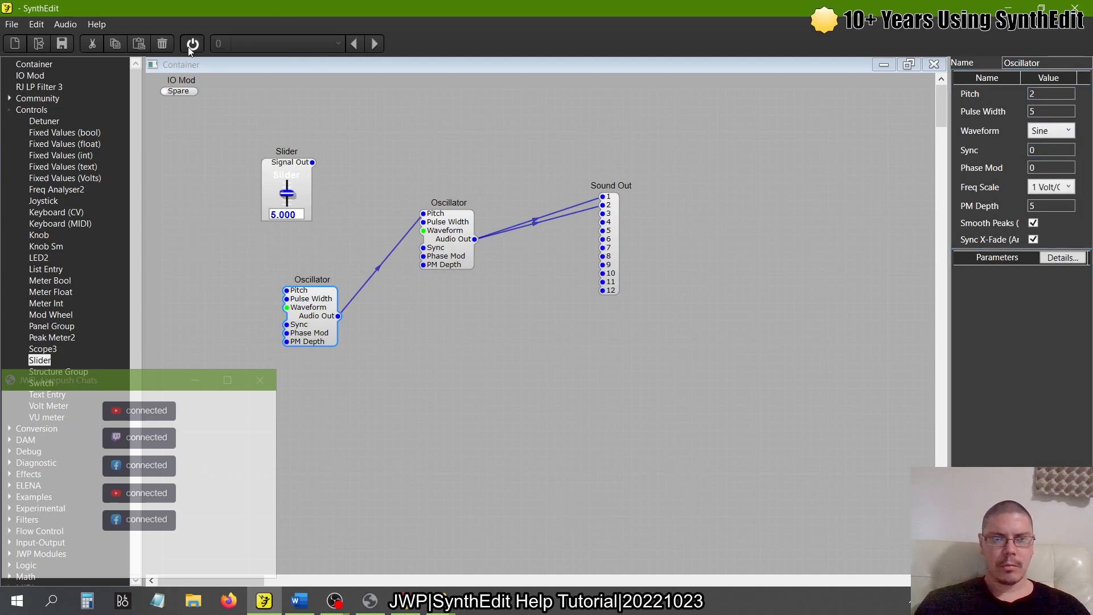
pyautogui.click(187, 47)
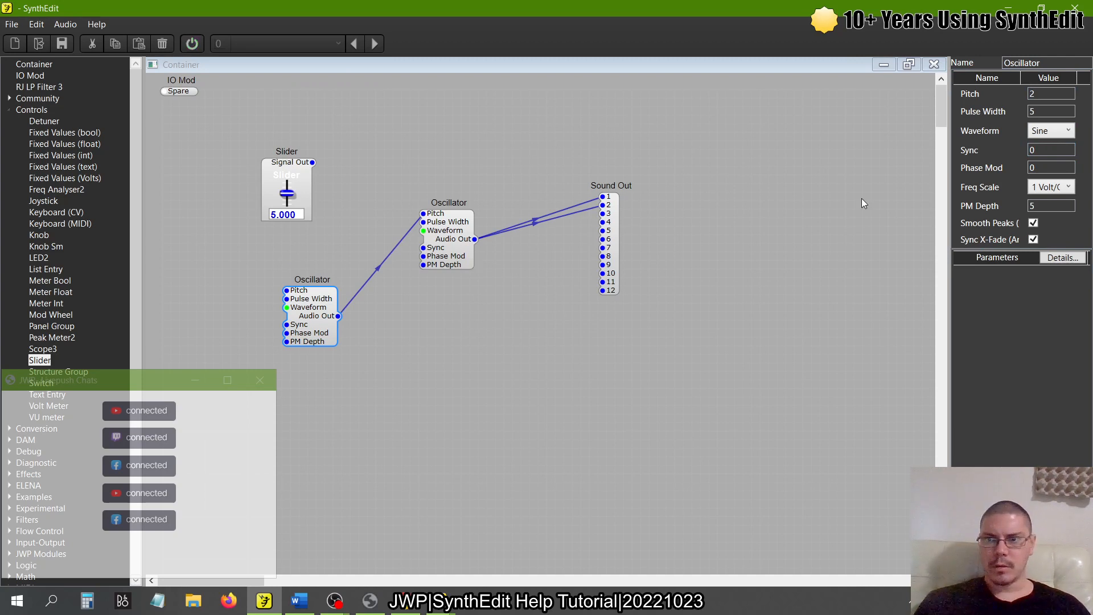
# Step: Try a Pitch of 1 on the duplicated Oscillator and play the patch briefly
pyautogui.click(973, 97)
pyautogui.write('1')
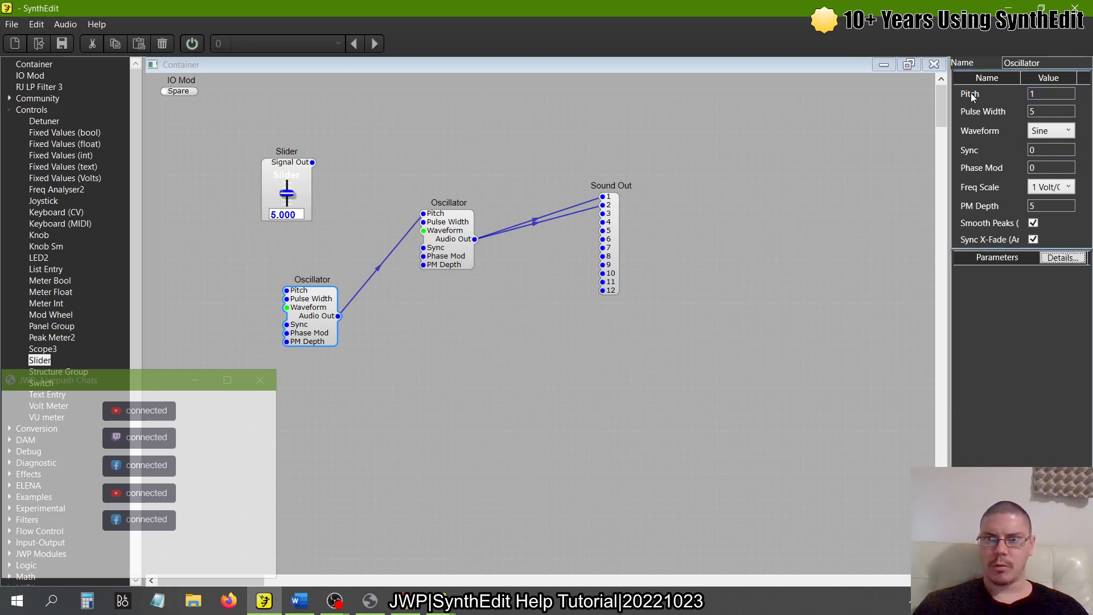
pyautogui.press('Return')
pyautogui.click(188, 44)
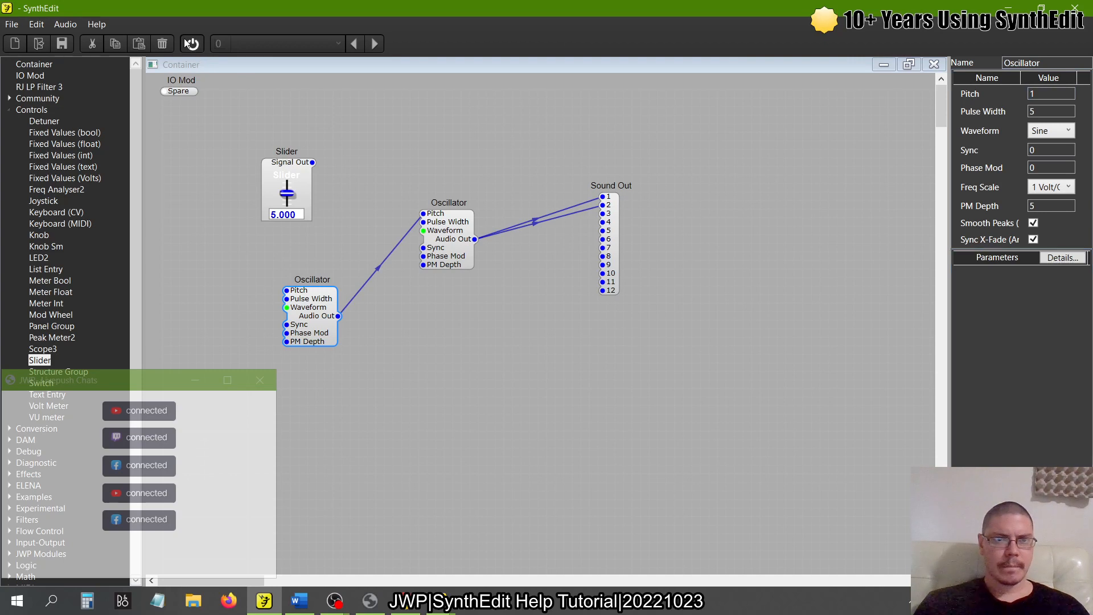
pyautogui.click(188, 43)
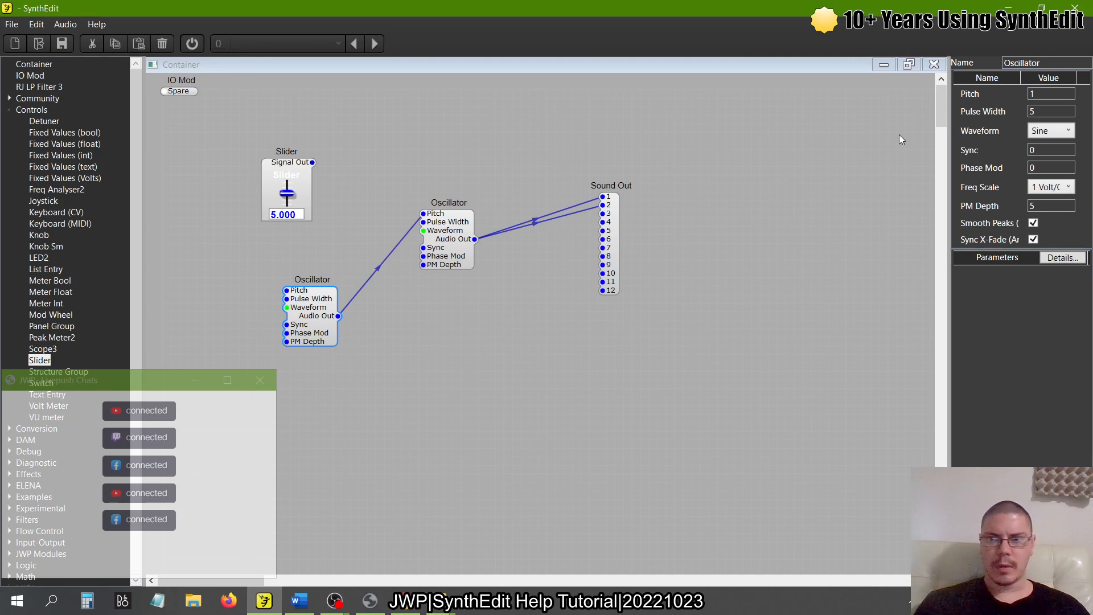
# Step: Try a Pitch of -2.5 on the duplicated Oscillator and listen to the patch
pyautogui.write('-2.5')
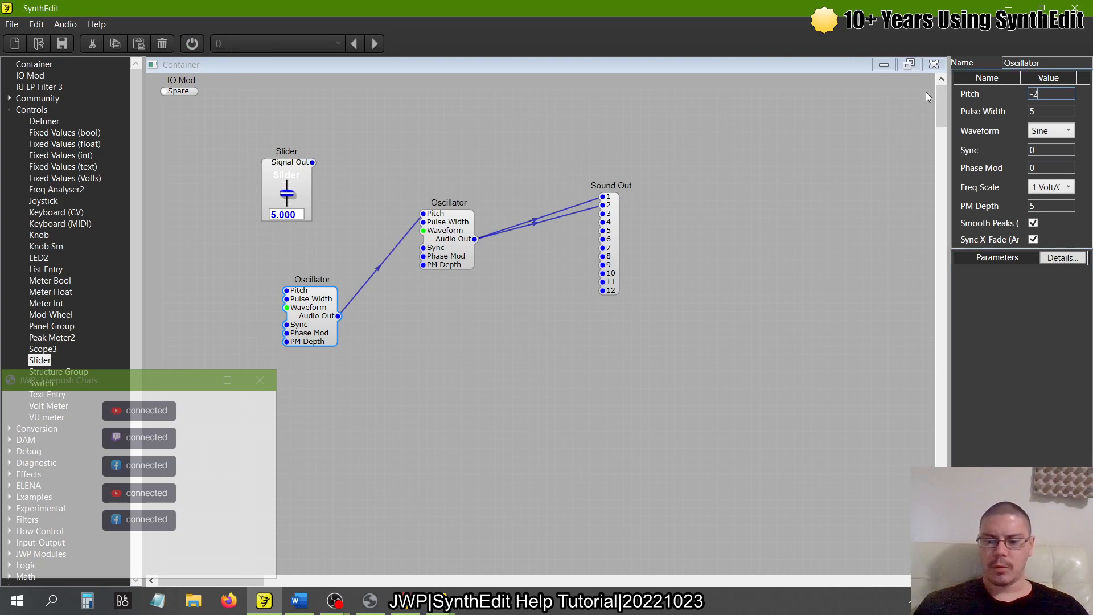
pyautogui.press('Return')
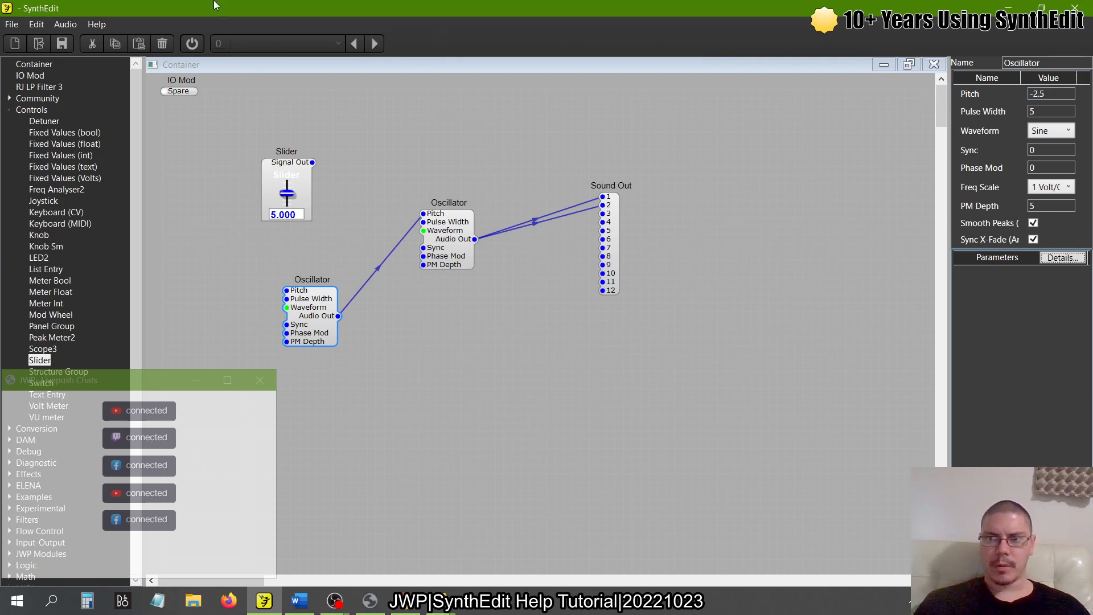
pyautogui.click(192, 43)
pyautogui.click(192, 44)
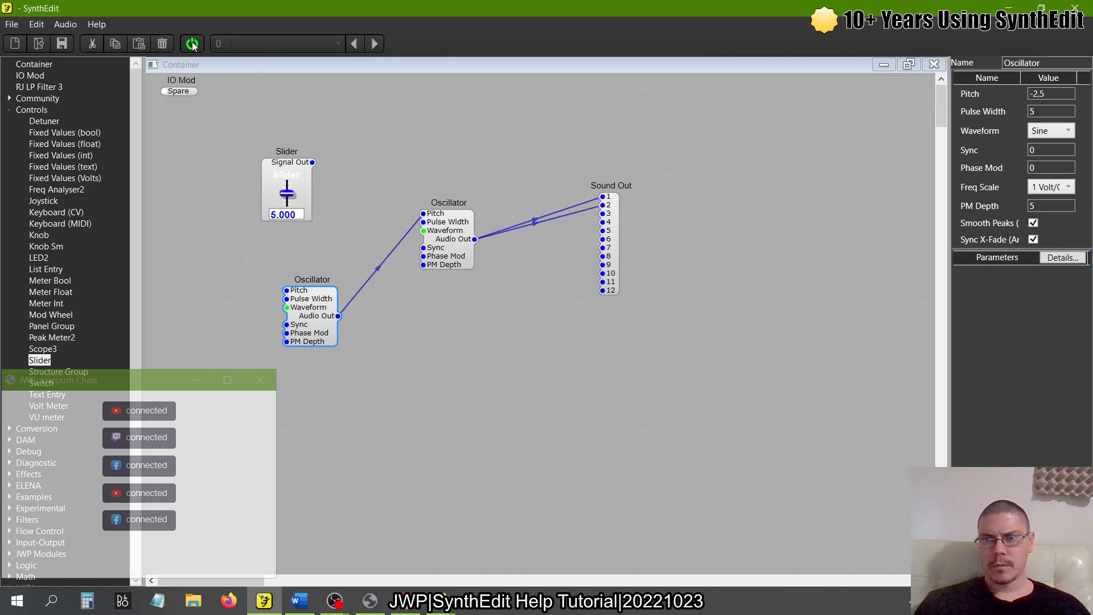
pyautogui.click(192, 46)
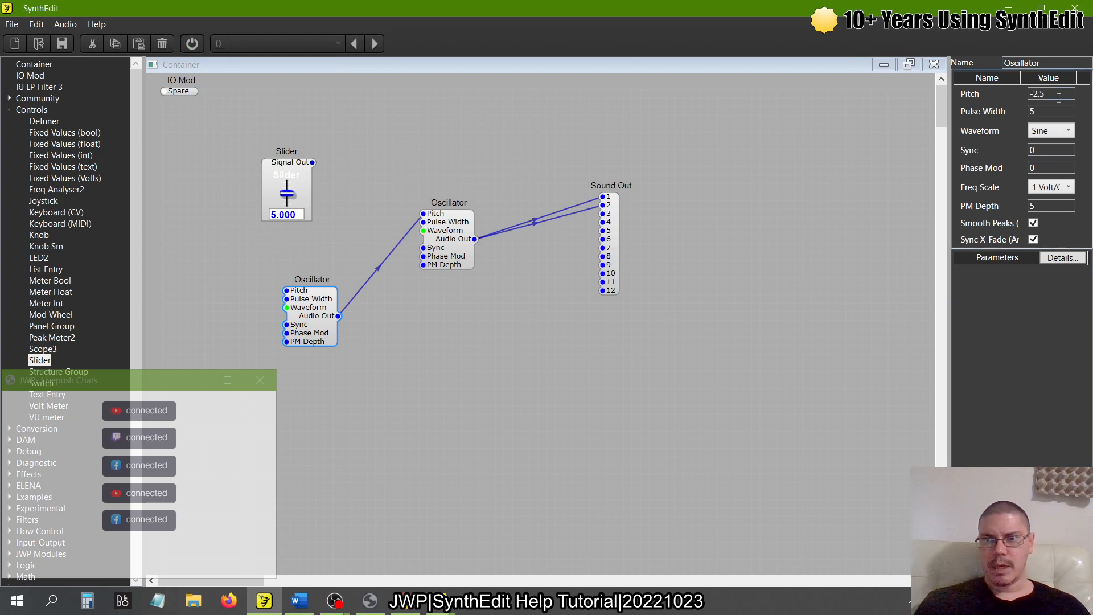
# Step: Lower the duplicated Oscillator's Pitch to -3 and listen to the patch for a few seconds
pyautogui.moveTo(1059, 98); pyautogui.dragTo(901, 103)
pyautogui.write('-3')
pyautogui.press('Return')
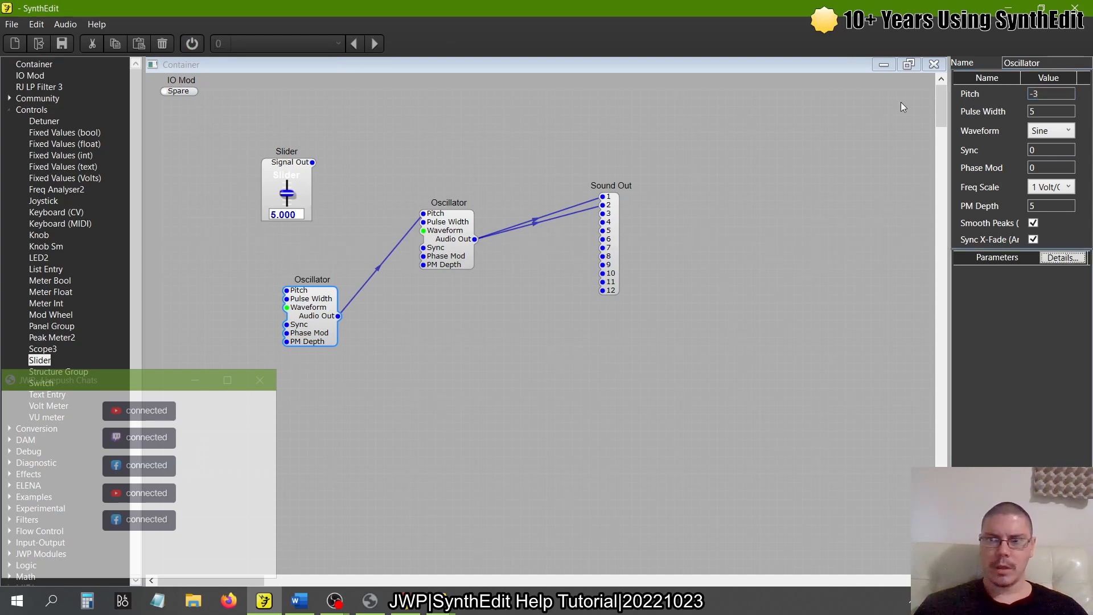
pyautogui.click(193, 44)
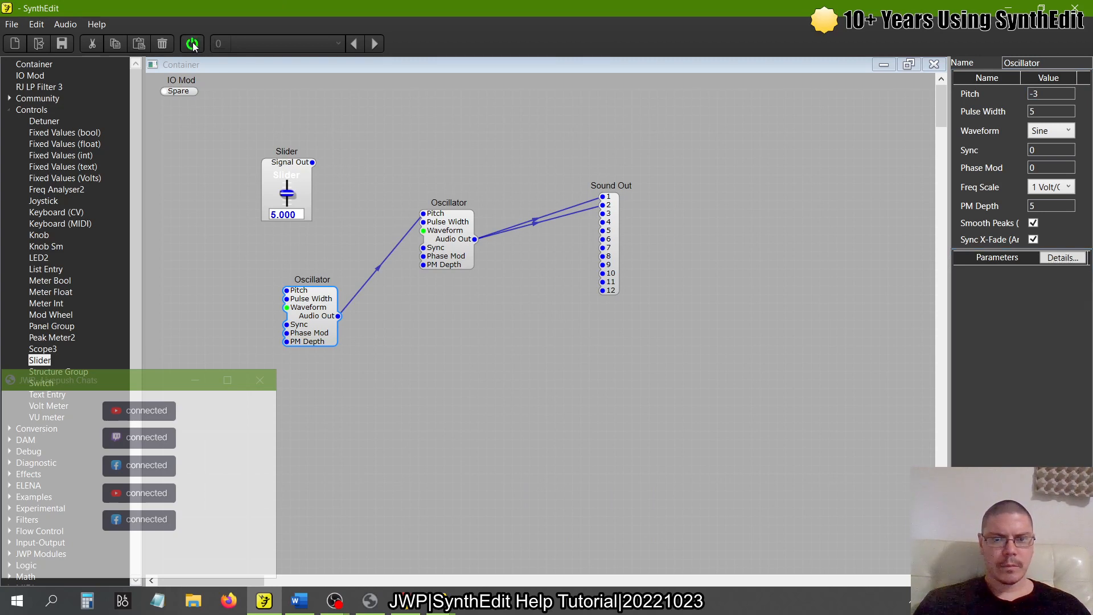
pyautogui.click(193, 46)
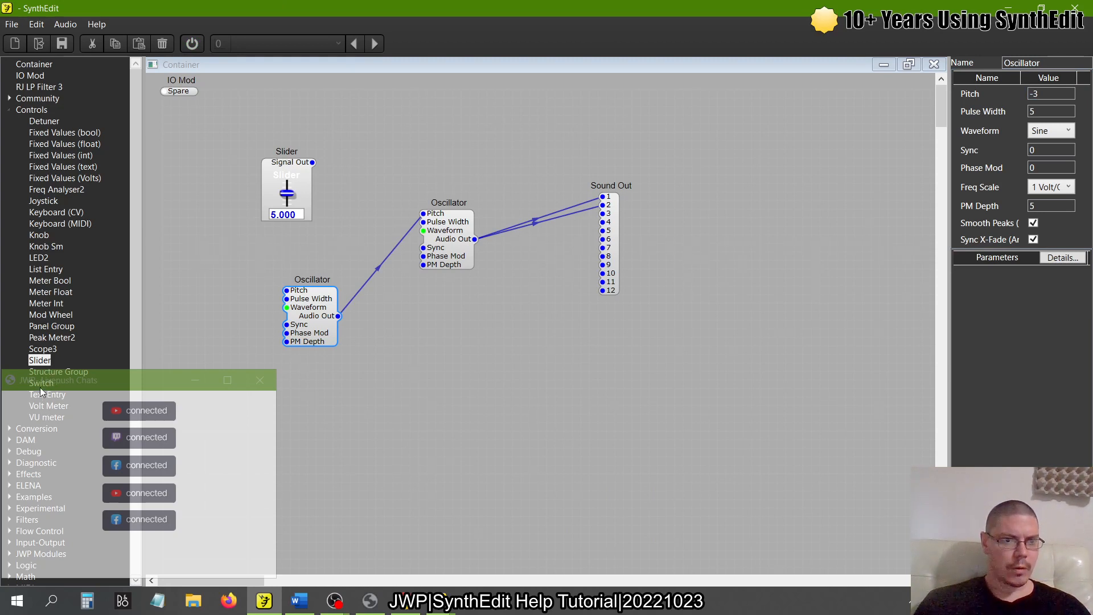
# Step: Add a Scope3 above the original Oscillator, connect the duplicate's Audio Out to its Signal A, and delete both patch cords to Sound Out
pyautogui.moveTo(41, 348); pyautogui.dragTo(471, 111)
pyautogui.moveTo(336, 315); pyautogui.dragTo(472, 113)
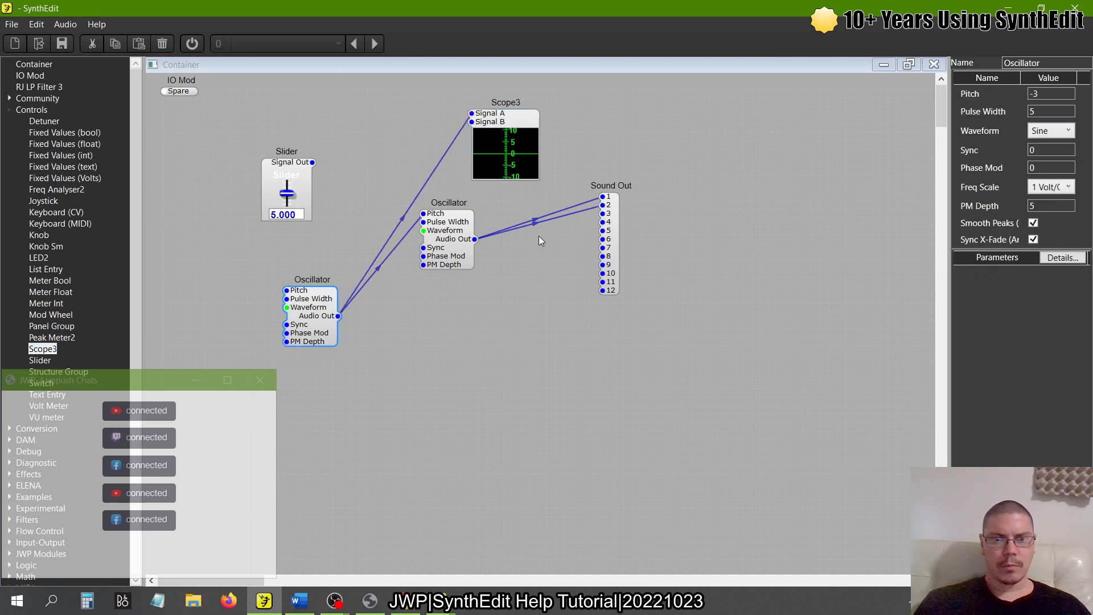
pyautogui.click(538, 218)
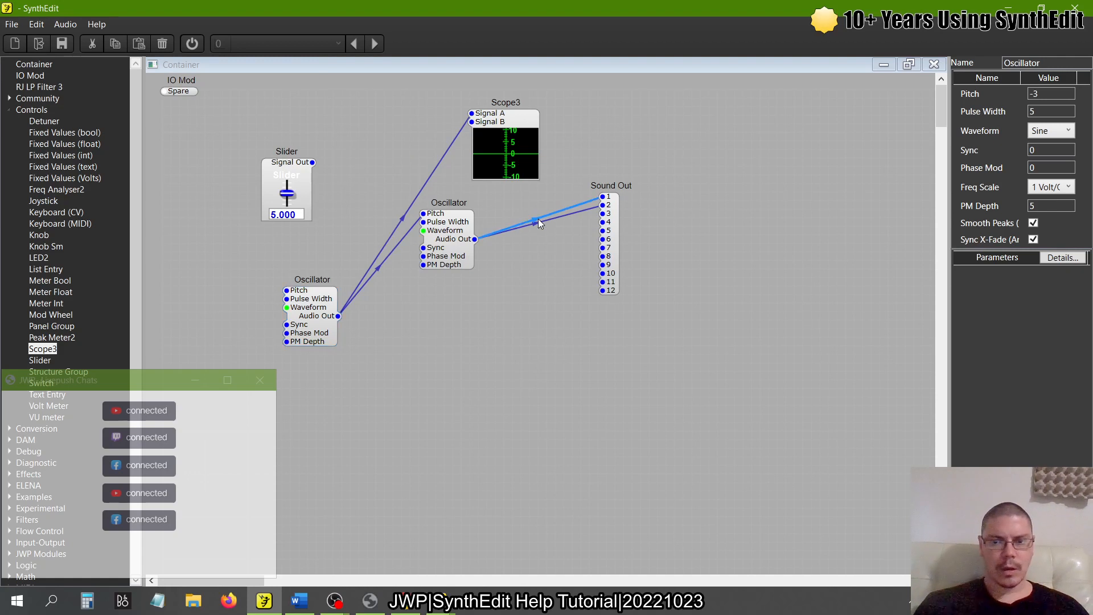
pyautogui.press('Delete')
pyautogui.click(538, 222)
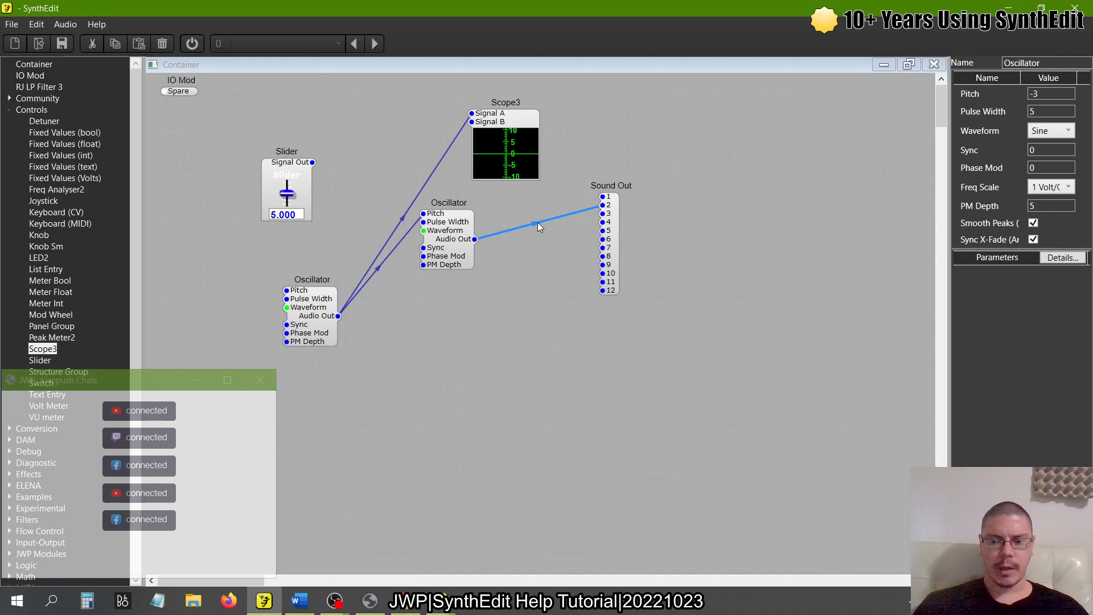
pyautogui.press('Delete')
# Step: Start the audio to run the scope and set the duplicated Oscillator's Pitch to 3
pyautogui.click(192, 43)
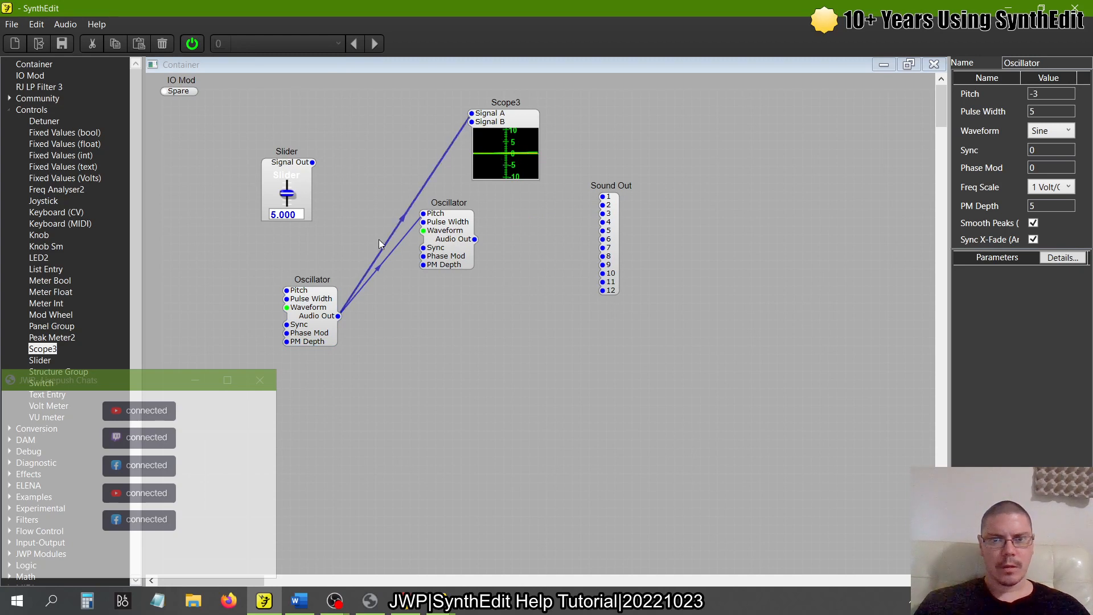
pyautogui.click(330, 312)
pyautogui.moveTo(1043, 95); pyautogui.dragTo(990, 92)
pyautogui.write('3')
pyautogui.press('Return')
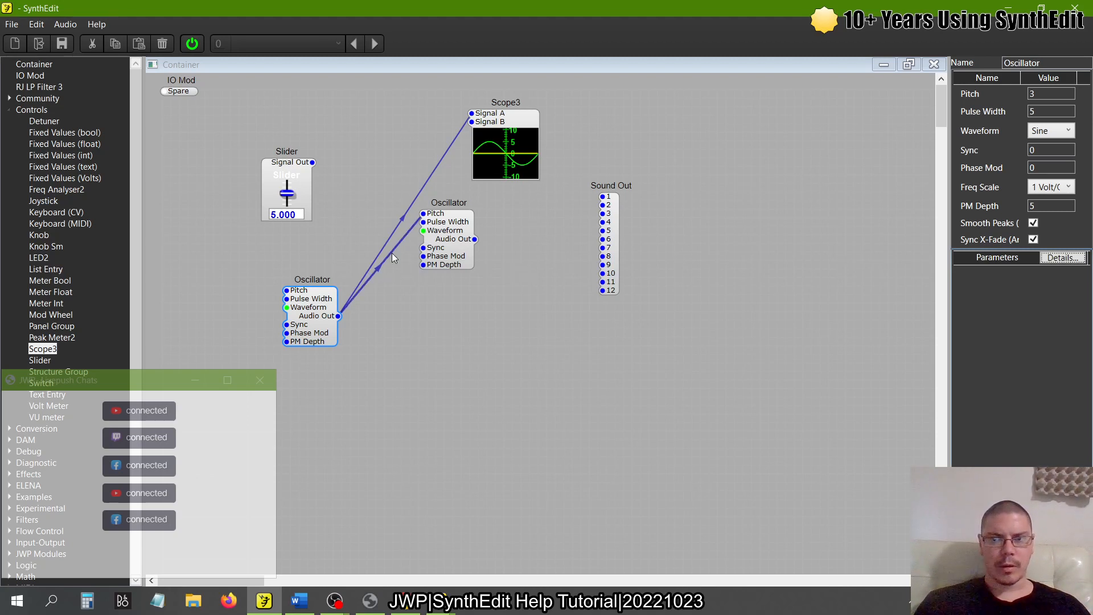
# Step: Delete the Scope3 module and stop the audio
pyautogui.click(514, 122)
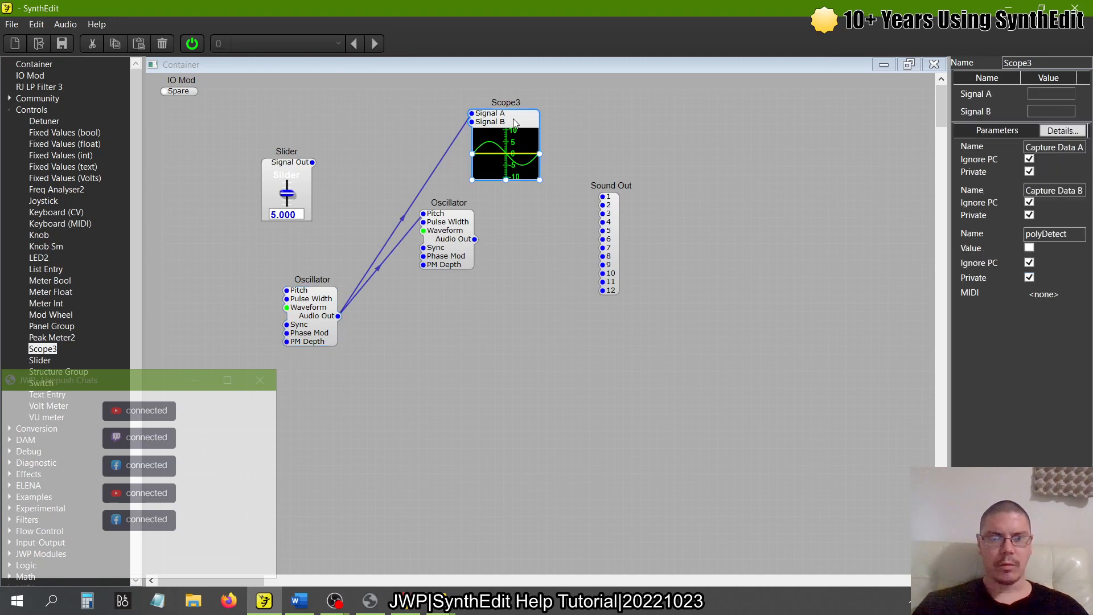
pyautogui.press('Delete')
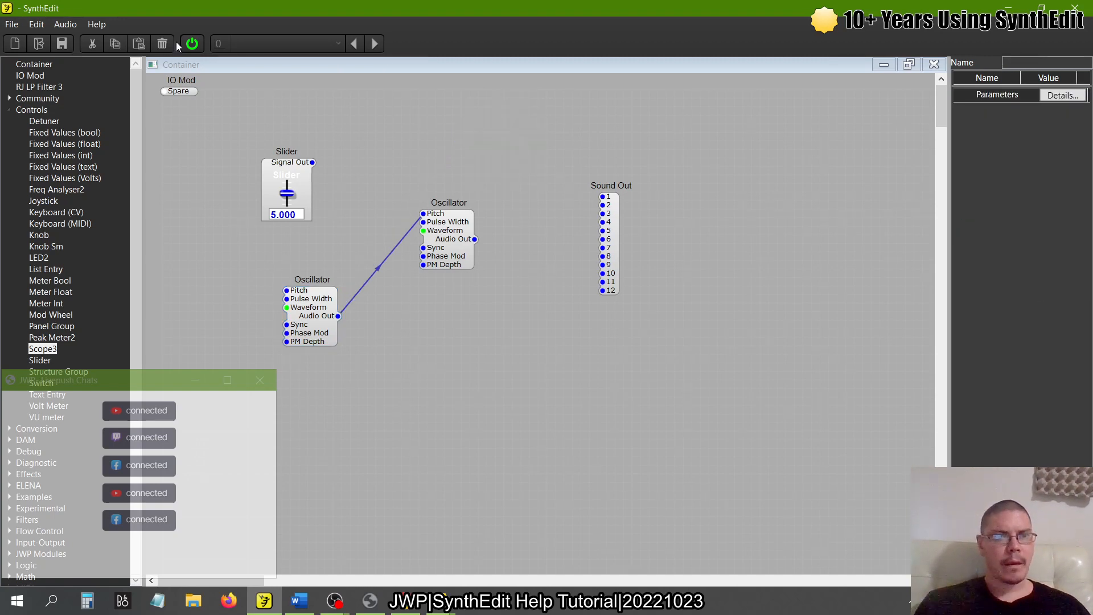
pyautogui.click(192, 45)
# Step: Recheck the "Module parameters" page, delete the duplicated Oscillator in SynthEdit, and open the tutorial's "Using the properties dialog" page
pyautogui.hotkey('alt', 'Tab')
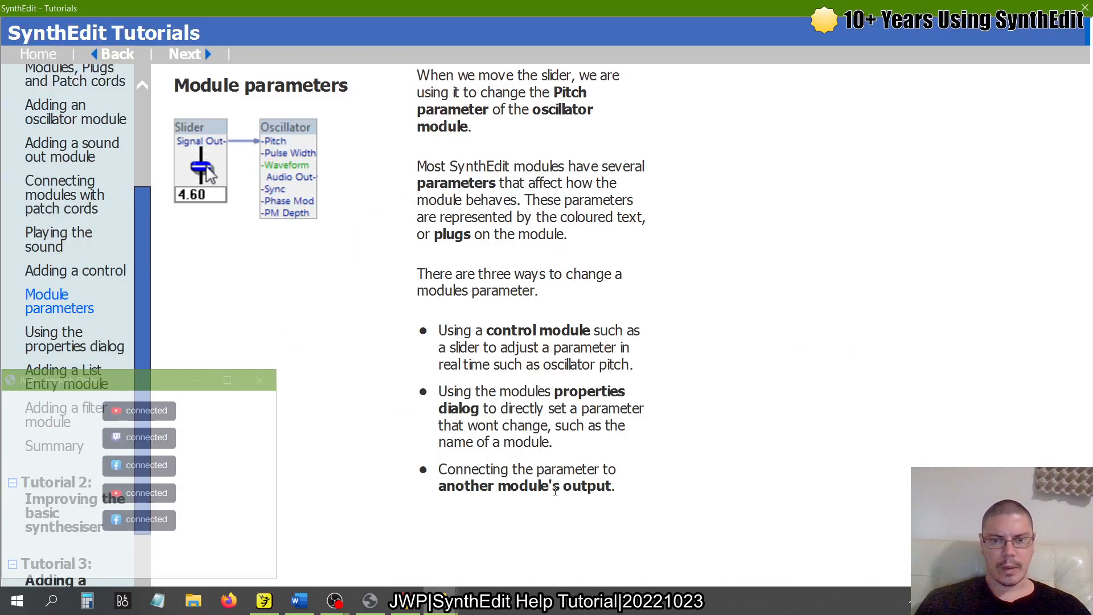
pyautogui.hotkey('alt', 'Tab')
pyautogui.hotkey('alt', 'Tab')
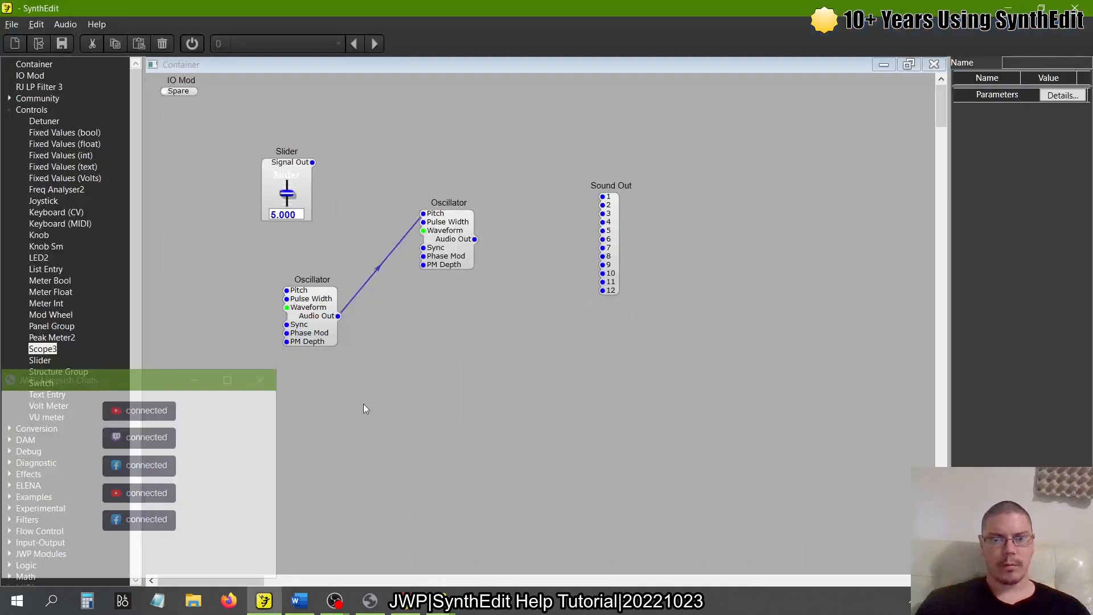
pyautogui.hotkey('alt', 'Tab')
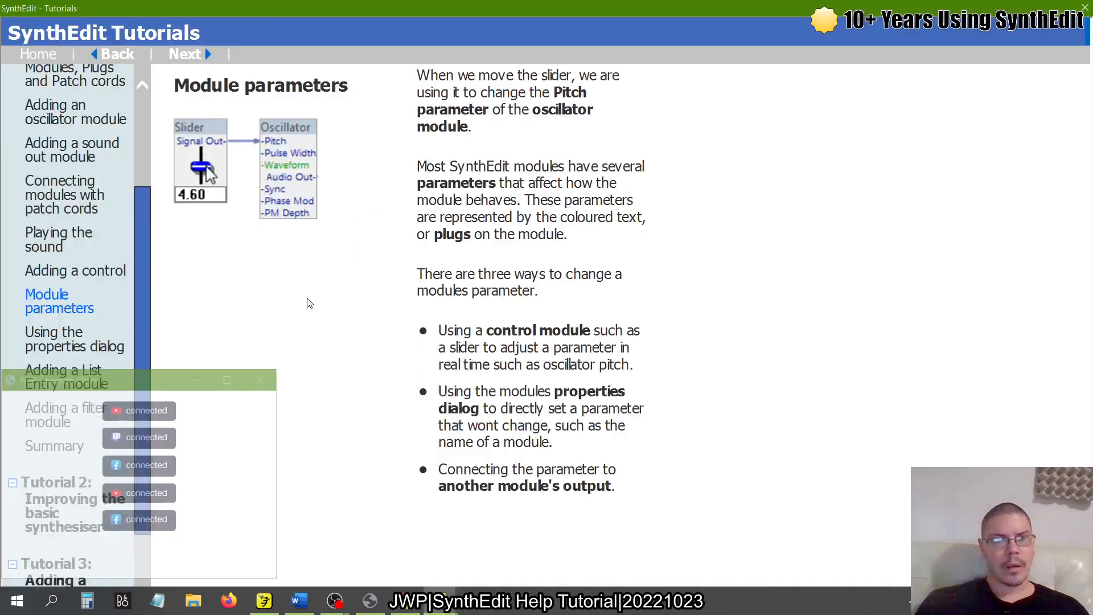
pyautogui.click(121, 342)
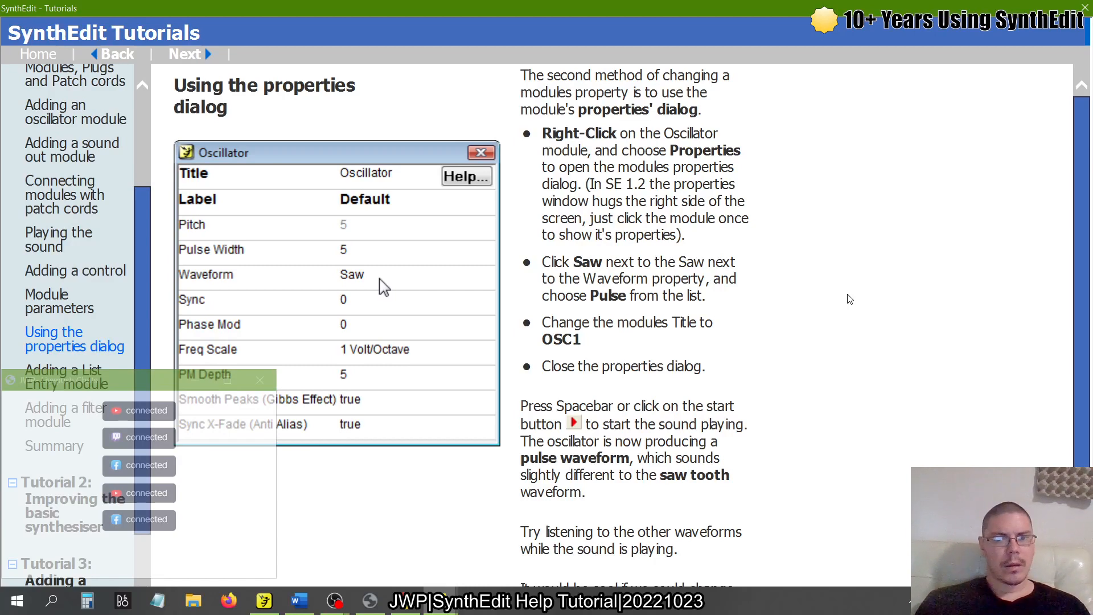
# Step: Switch to the SynthEdit patch, set the remaining Oscillator's Waveform to Pulse, and rename the module OSC1
pyautogui.hotkey('alt', 'Tab')
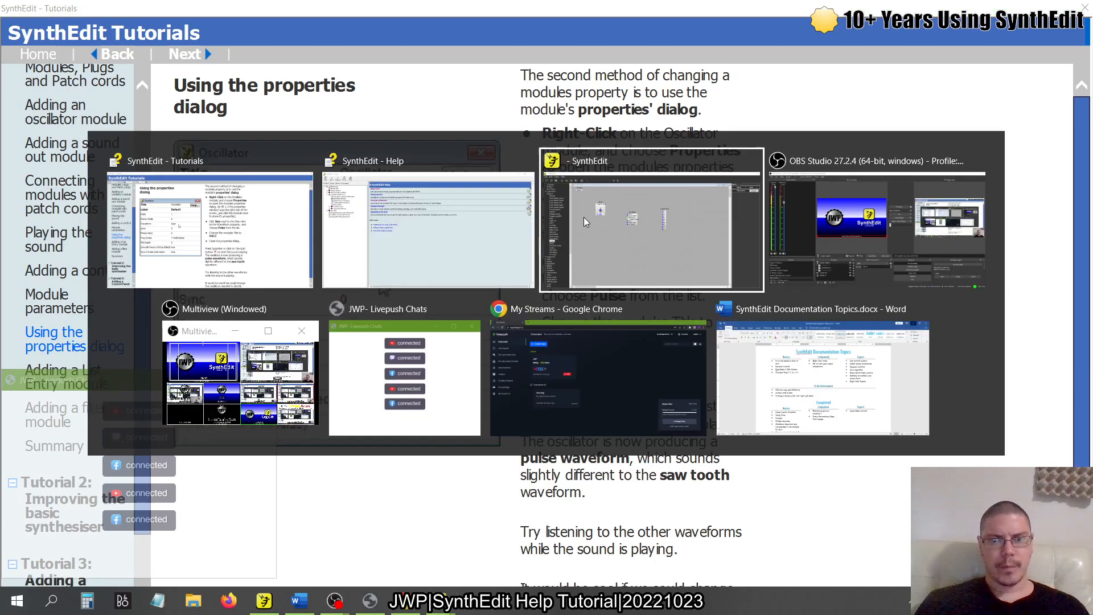
pyautogui.click(448, 239)
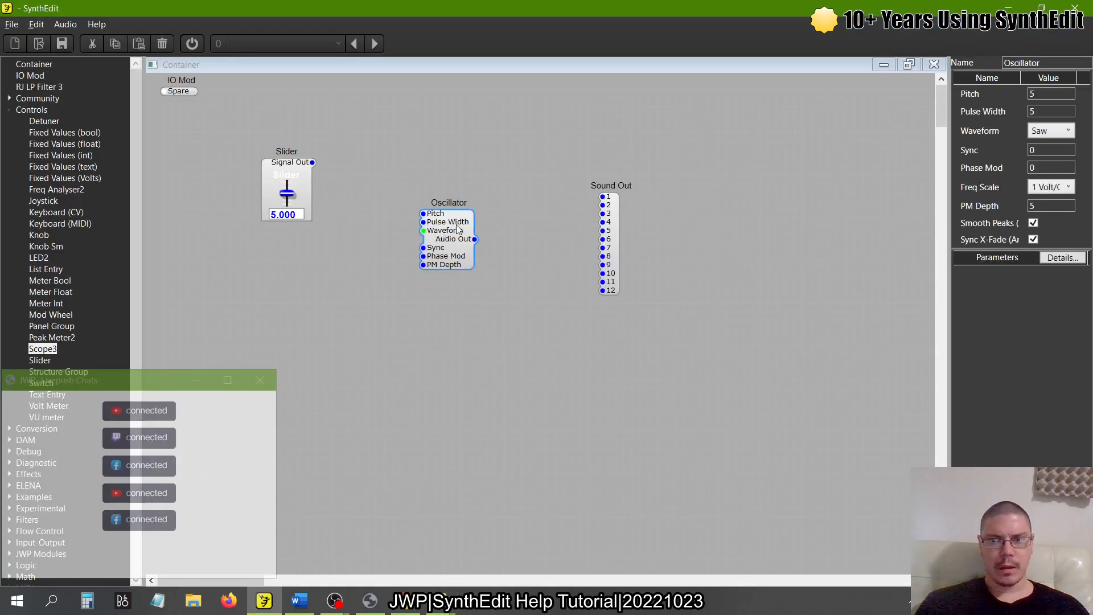
pyautogui.click(1068, 131)
pyautogui.click(1053, 204)
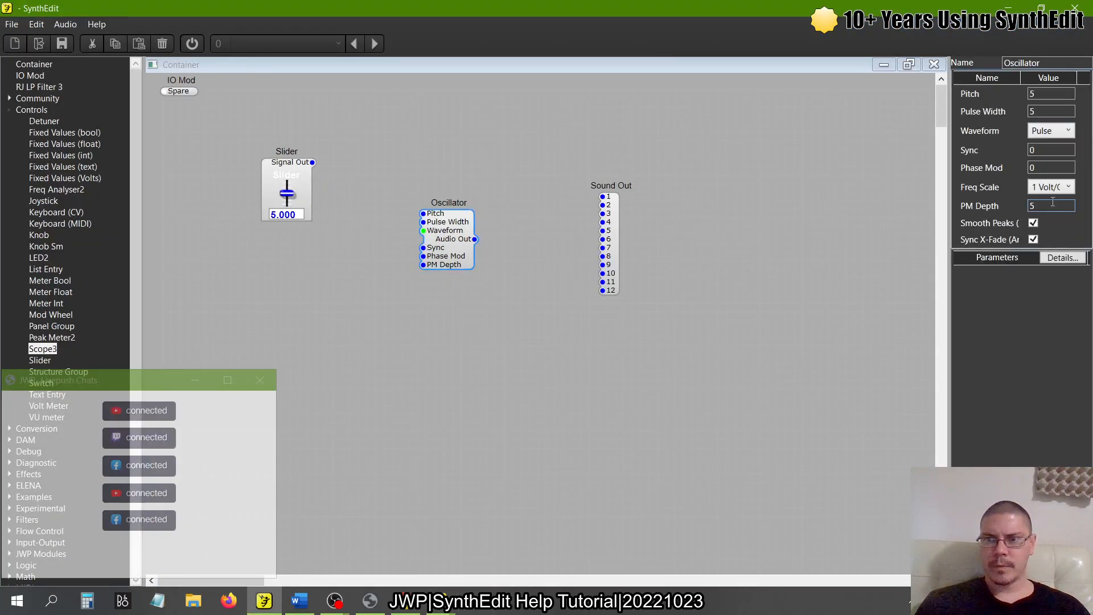
pyautogui.click(1048, 63)
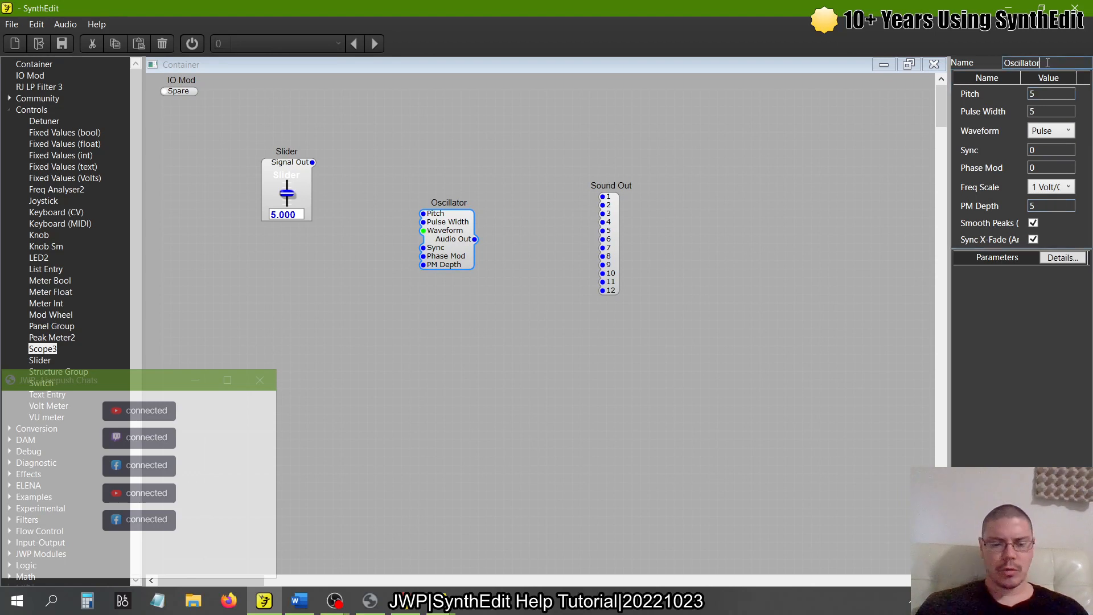
pyautogui.doubleClick(1048, 62)
pyautogui.write('OSC1')
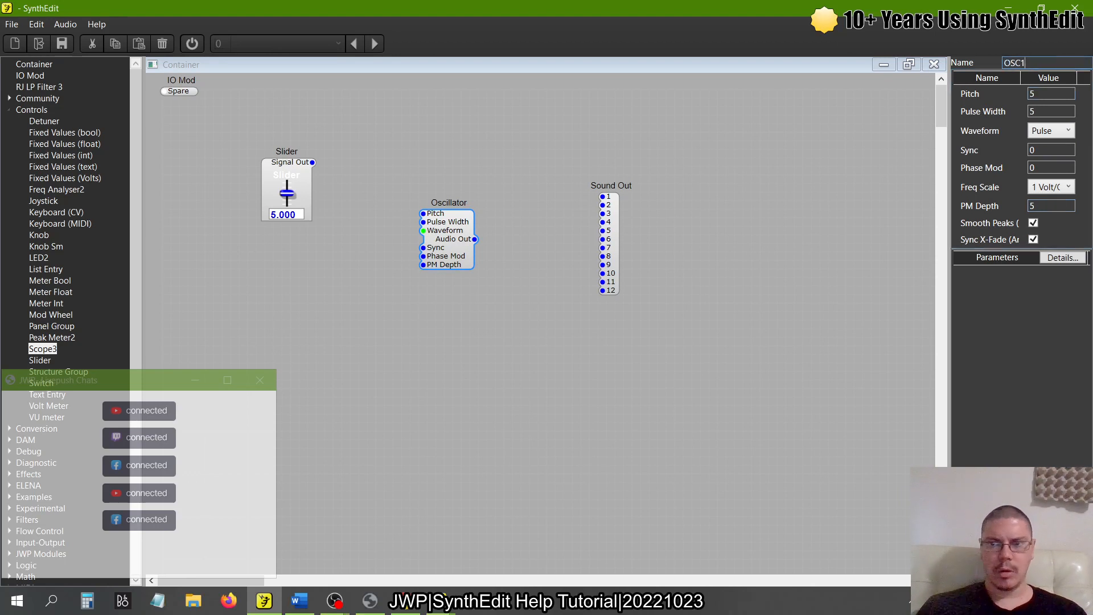
pyautogui.press('Return')
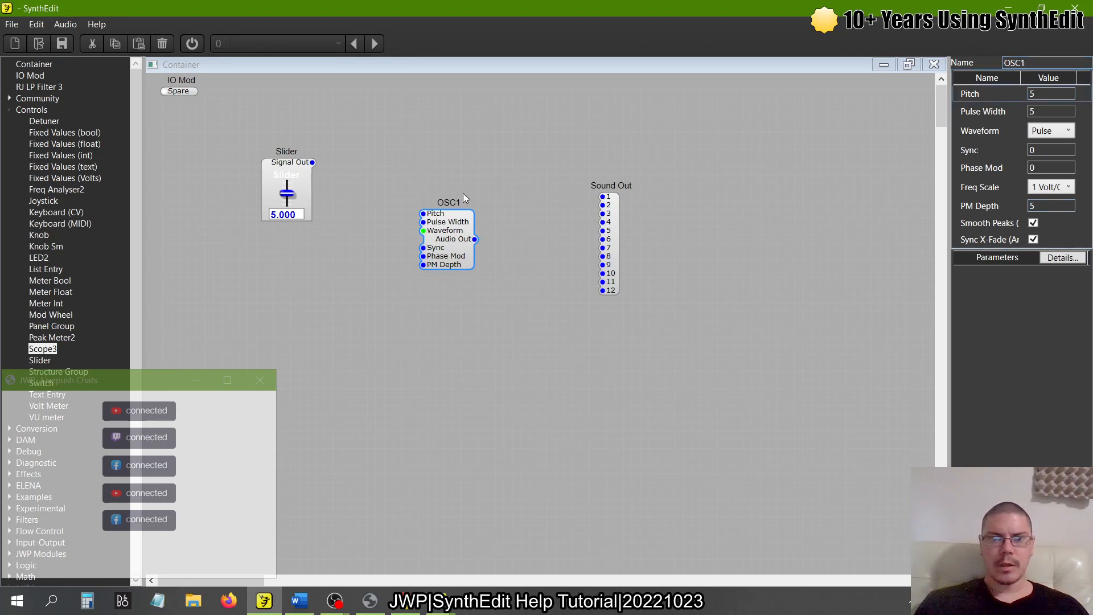
# Step: Return to the SynthEdit Tutorials window and read the rest of the "Using the properties dialog" page
pyautogui.hotkey('alt', 'Tab')
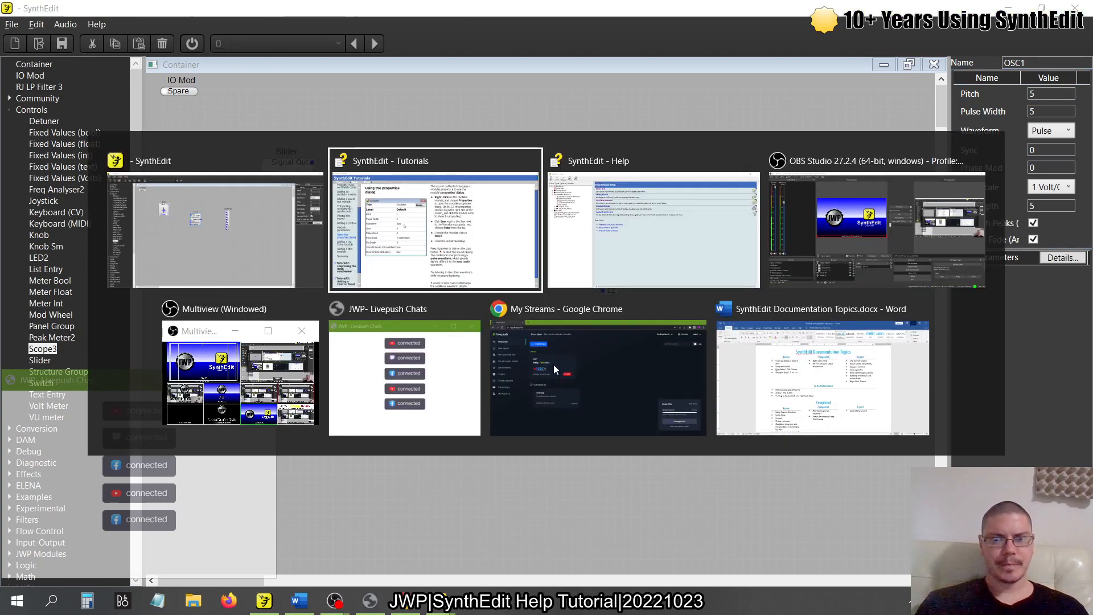
pyautogui.scroll(-1, 554, 365)
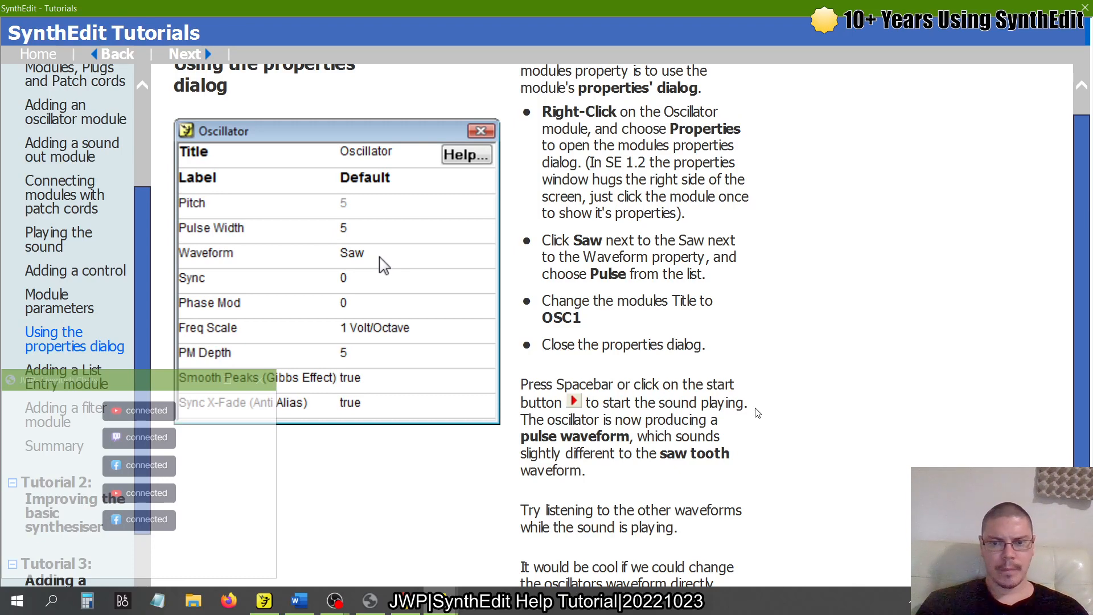
pyautogui.scroll(1, 757, 410)
pyautogui.doubleClick(890, 9)
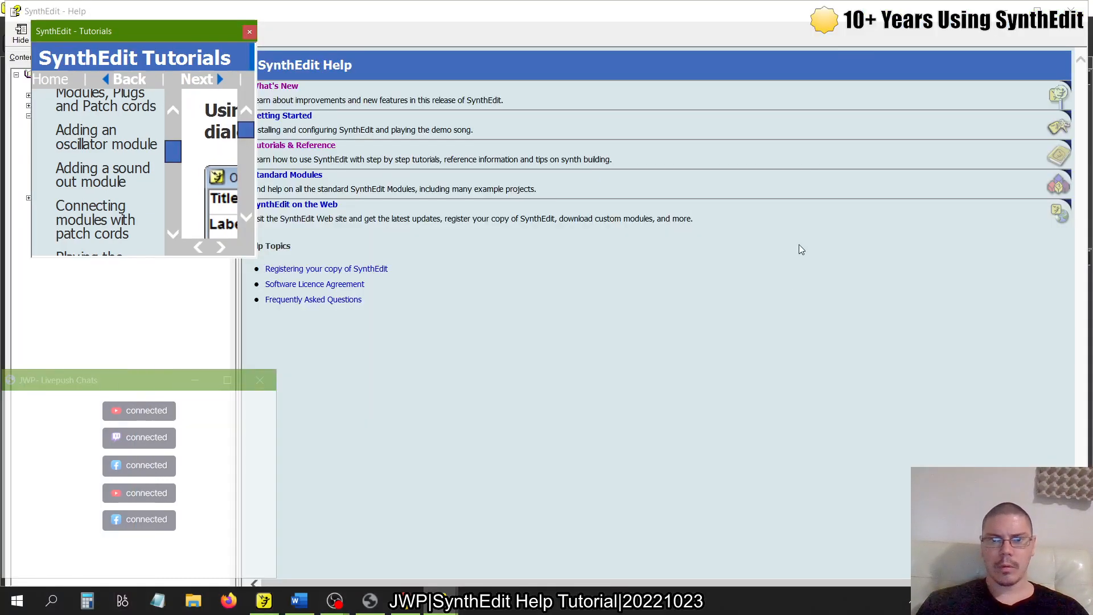
pyautogui.doubleClick(183, 31)
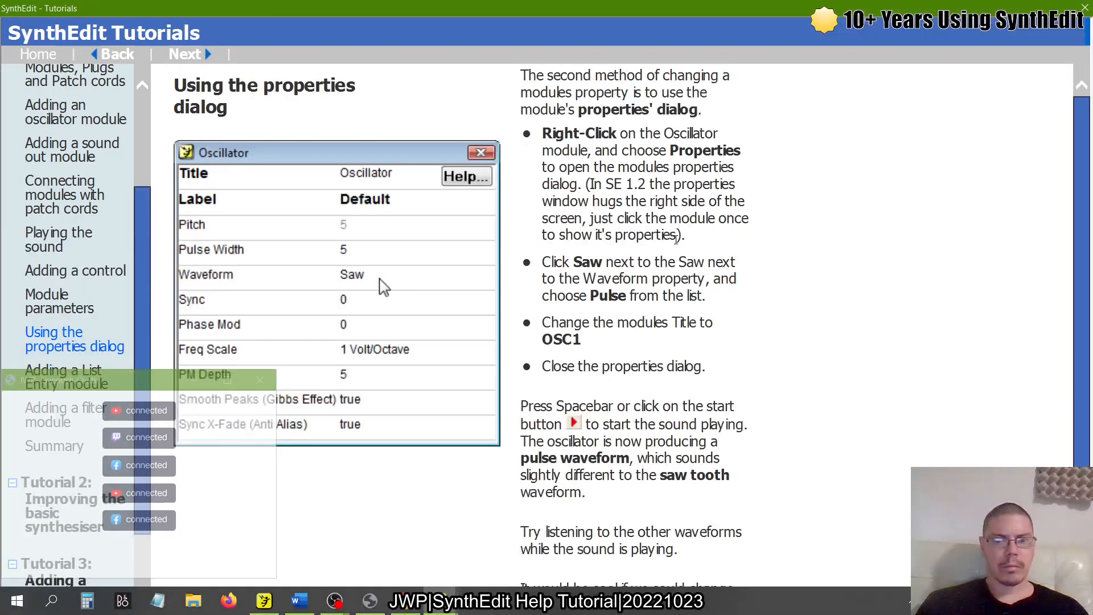
pyautogui.scroll(-1, 746, 342)
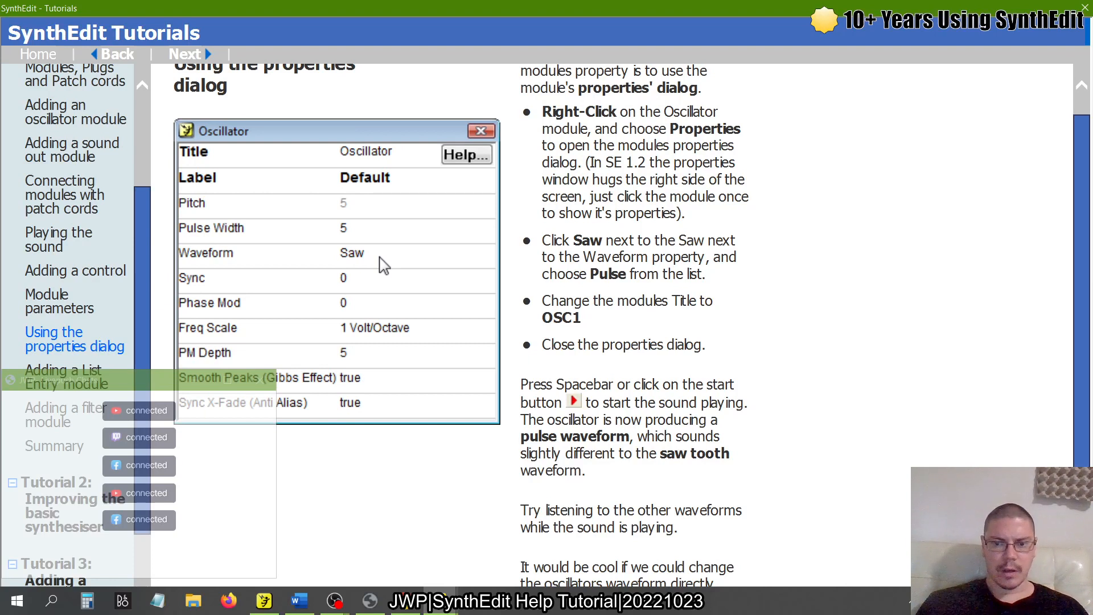
# Step: Switch to the SynthEdit patch, connect OSC1's Audio Out to Sound Out inputs 1 and 2, and the Slider's Signal Out to OSC1's Pitch
pyautogui.scroll(1, 800, 500)
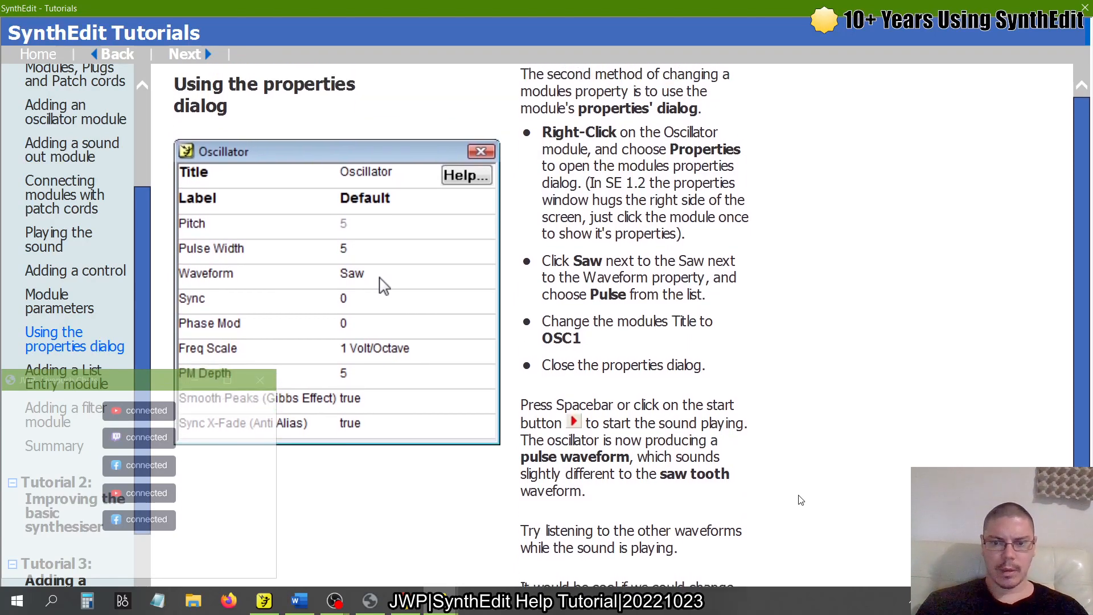
pyautogui.scroll(-1, 800, 499)
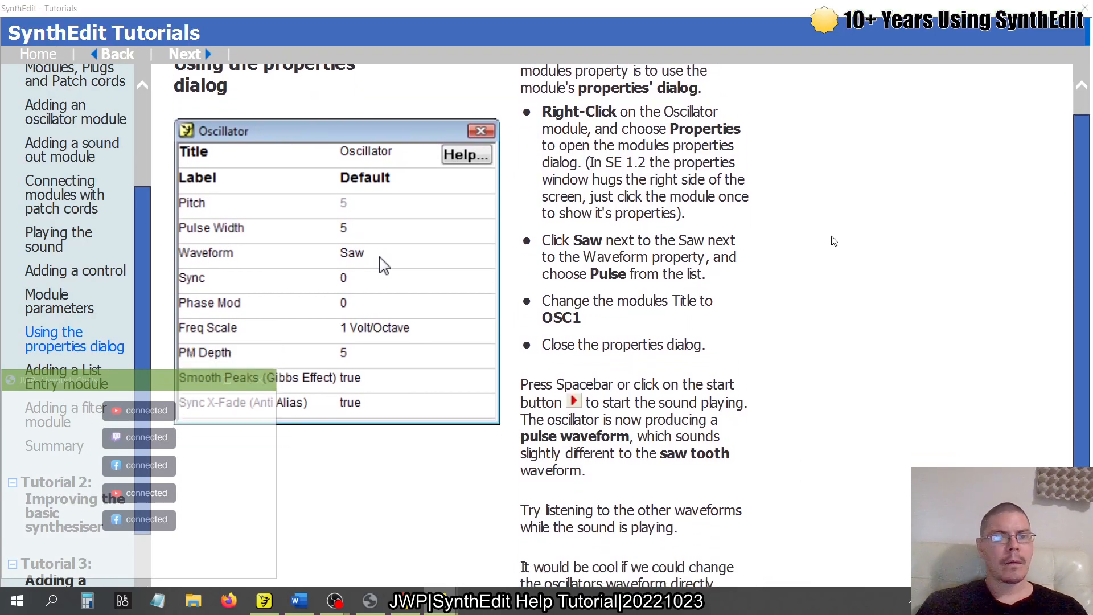
pyautogui.hotkey('alt', 'Tab')
pyautogui.hotkey('alt', 'Tab')
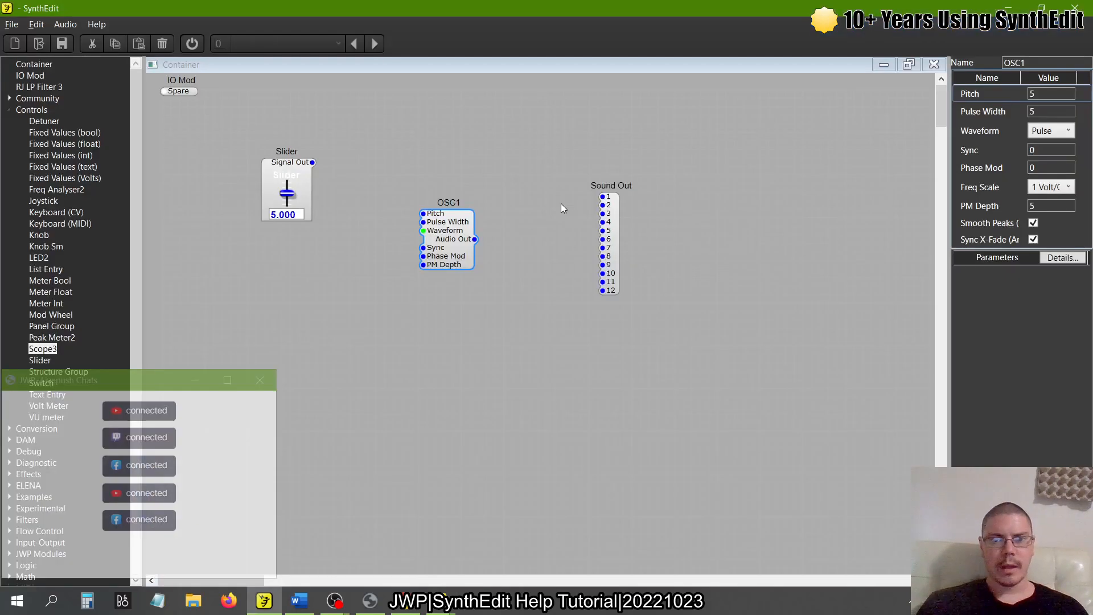
pyautogui.moveTo(476, 239)
pyautogui.mouseDown()
pyautogui.moveTo(603, 196)
pyautogui.moveTo(595, 214)
pyautogui.moveTo(478, 250)
pyautogui.moveTo(475, 239)
pyautogui.mouseUp()
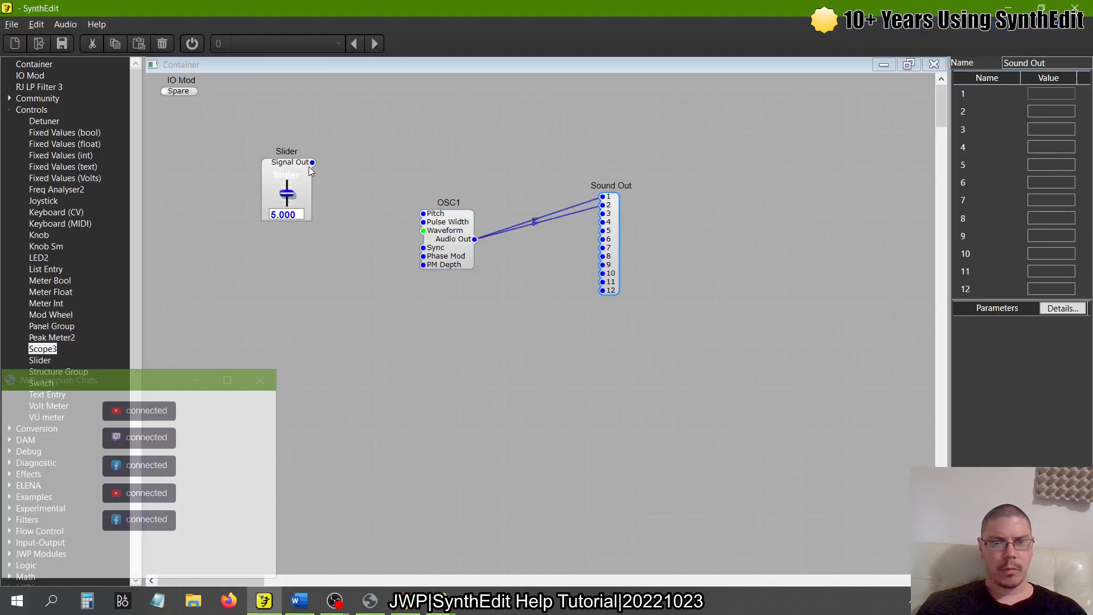
pyautogui.moveTo(312, 162)
pyautogui.mouseDown()
pyautogui.moveTo(366, 171)
pyautogui.moveTo(422, 222)
pyautogui.moveTo(433, 213)
pyautogui.mouseUp()
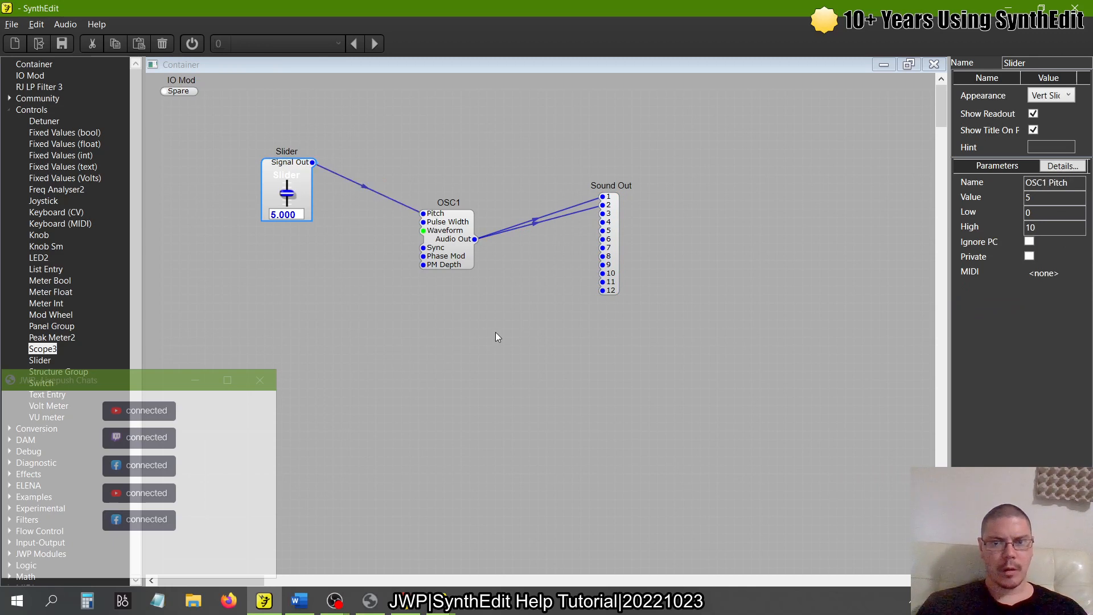
# Step: Start the audio, lower the pitch Slider to about 1.64 to hear the pulse waveform, and stop the audio
pyautogui.click(192, 43)
pyautogui.moveTo(287, 194); pyautogui.dragTo(292, 238)
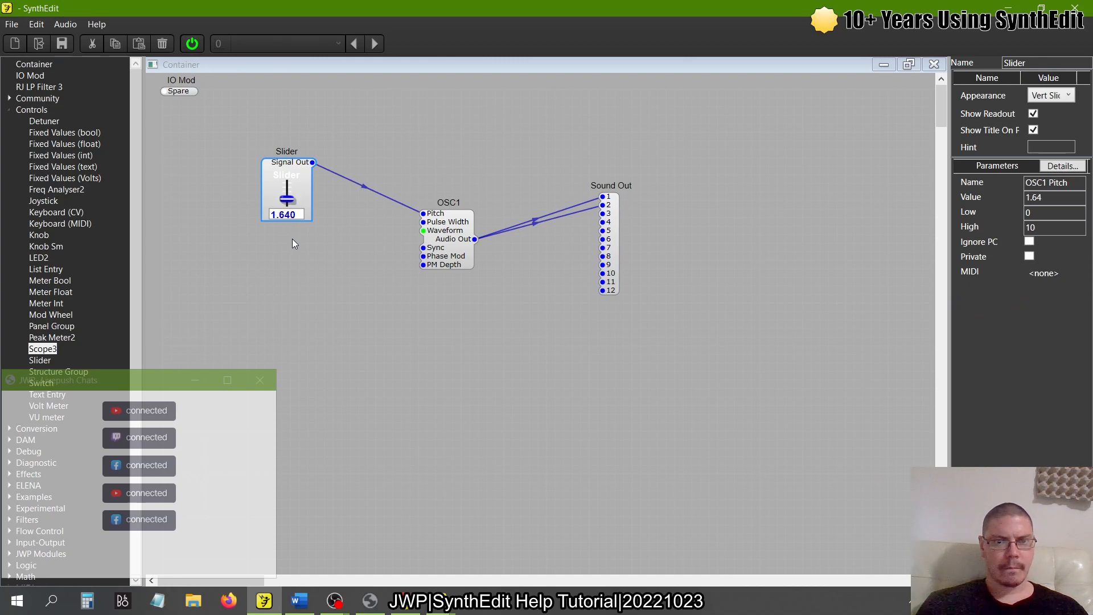
pyautogui.click(194, 47)
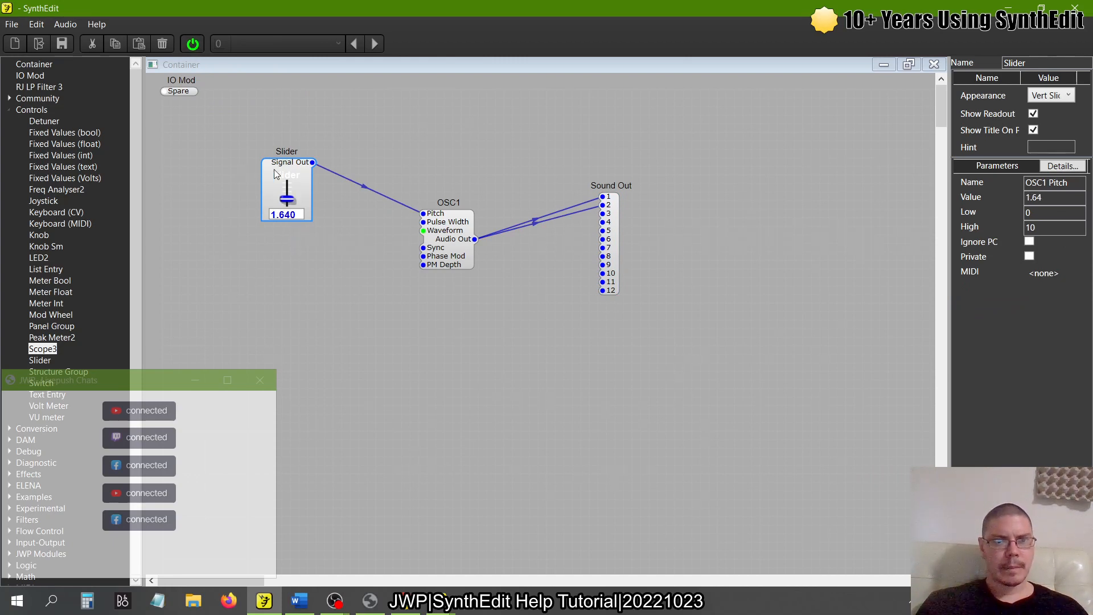
# Step: Set the Slider's value to 0 and then to 5
pyautogui.click(287, 214)
pyautogui.write('0')
pyautogui.press('Return')
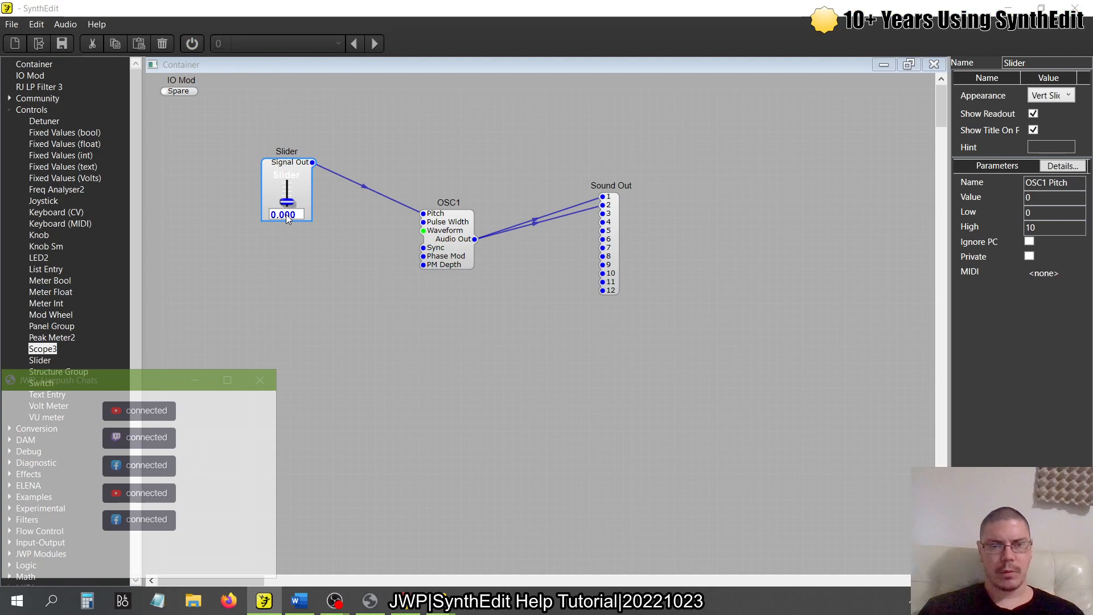
pyautogui.write('5')
pyautogui.press('Return')
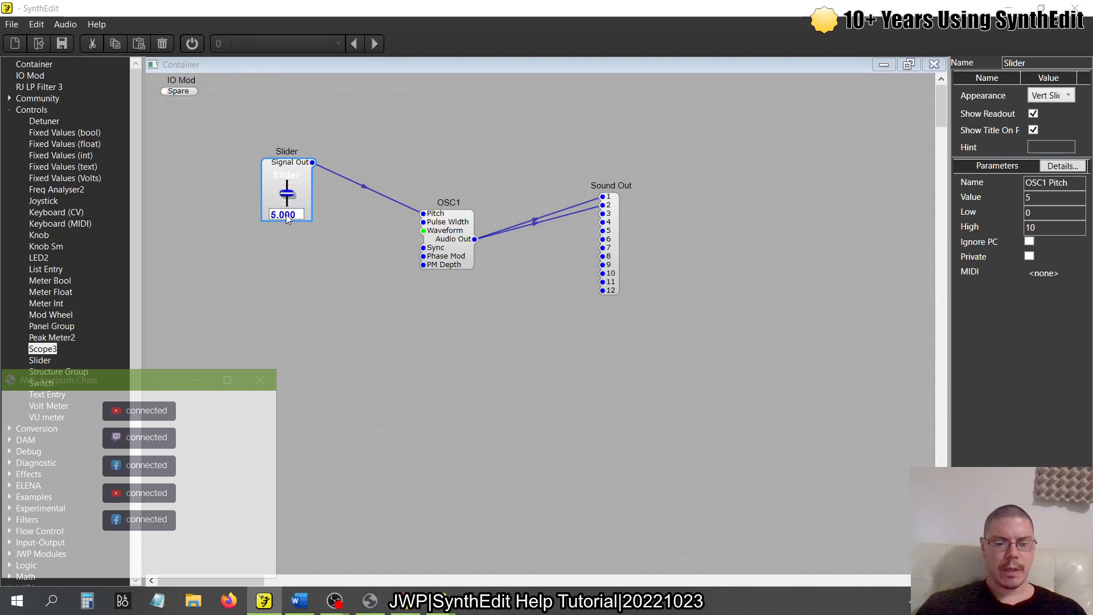
# Step: Switch to the SynthEdit Tutorials window and read the "Adding a List Entry module" page
pyautogui.hotkey('alt', 'Tab')
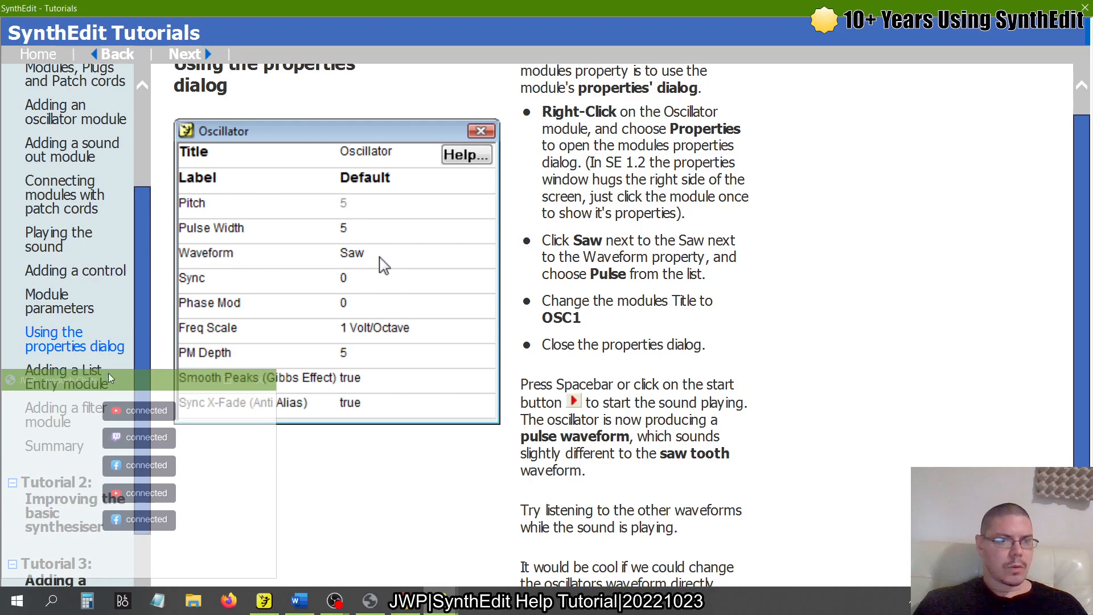
pyautogui.click(74, 384)
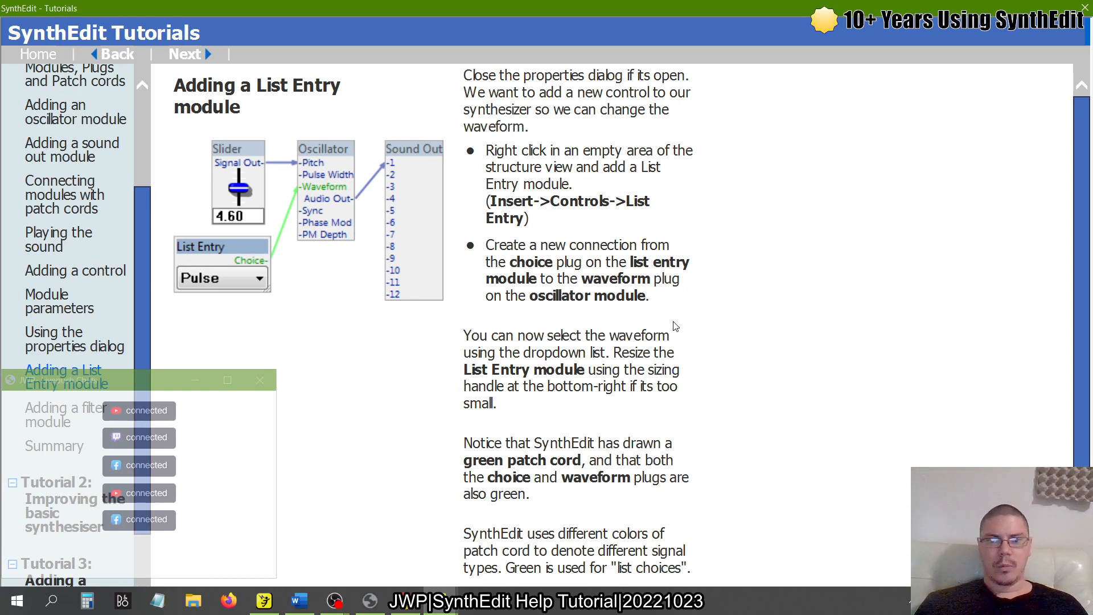
pyautogui.scroll(-1, 793, 351)
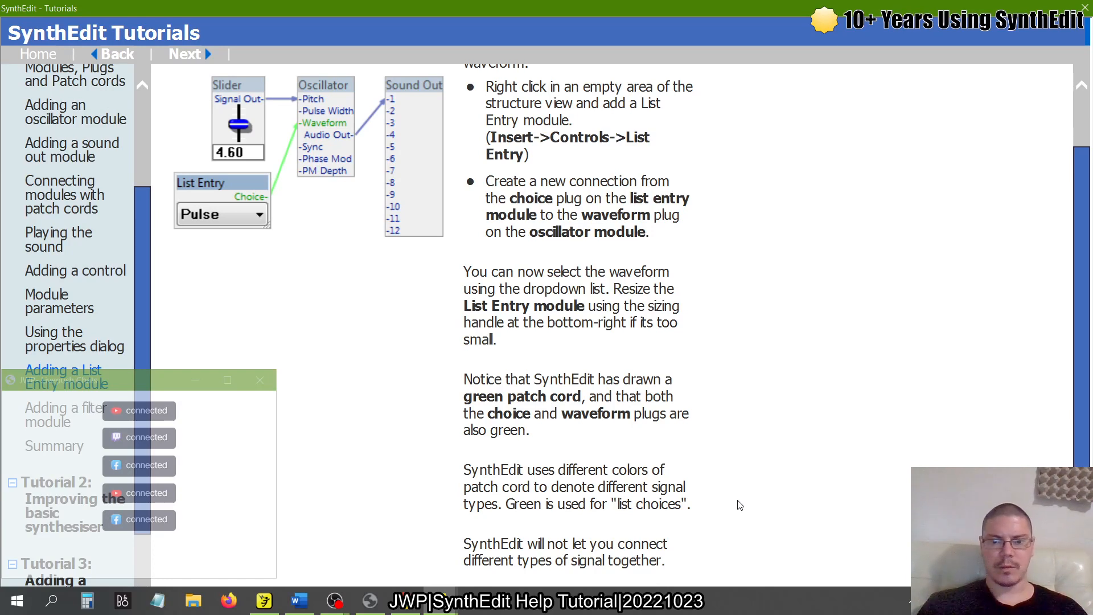
# Step: Return to the SynthEdit patch and add a List Entry module below the Slider
pyautogui.hotkey('alt', 'Tab')
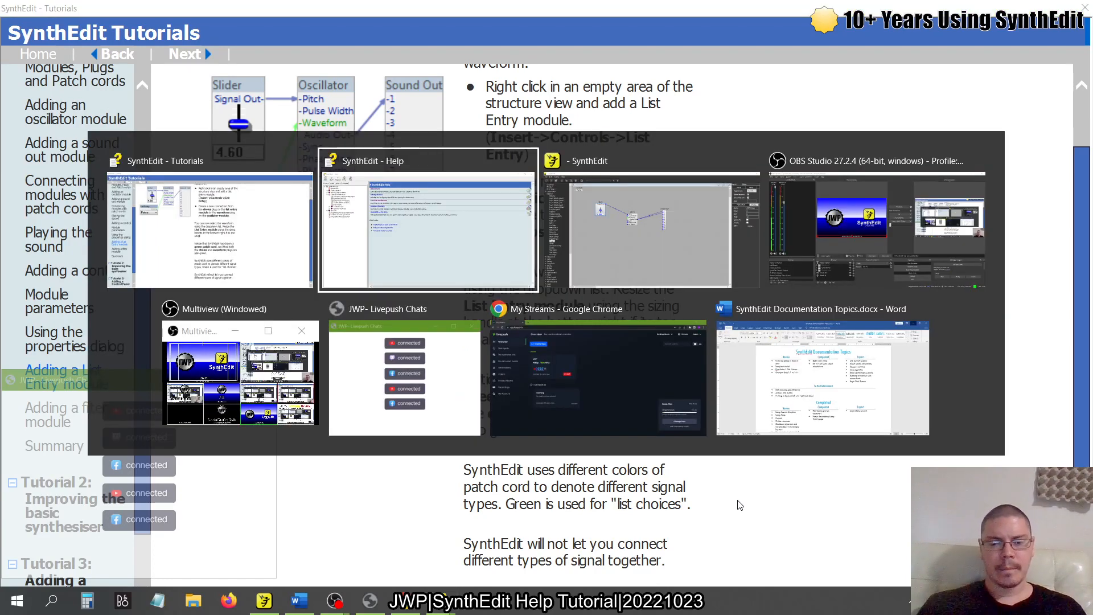
pyautogui.hotkey('alt', 'Tab')
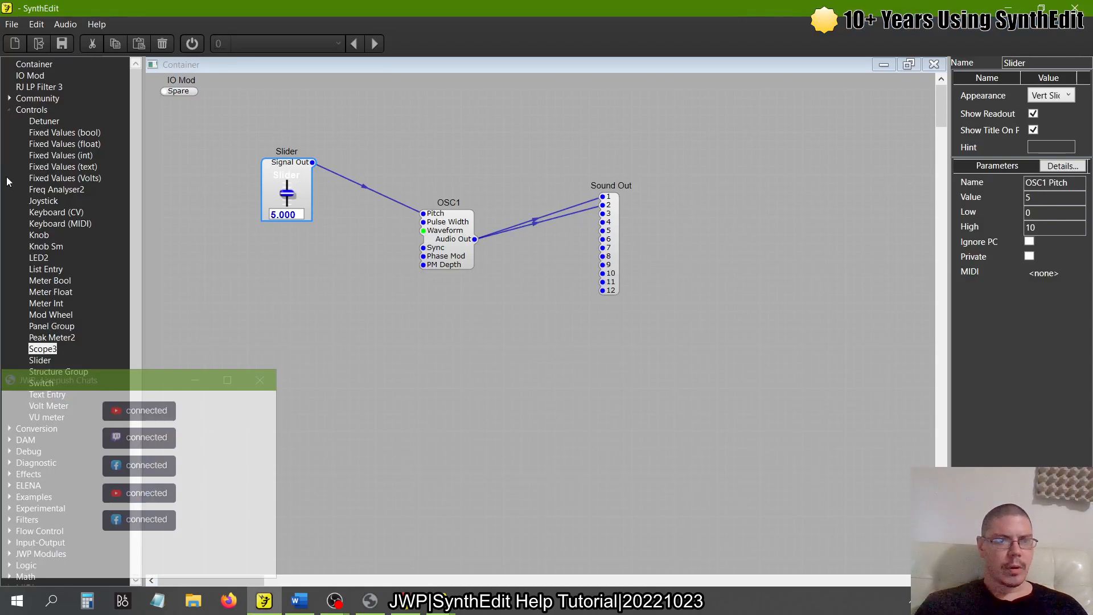
pyautogui.moveTo(51, 270); pyautogui.dragTo(286, 283)
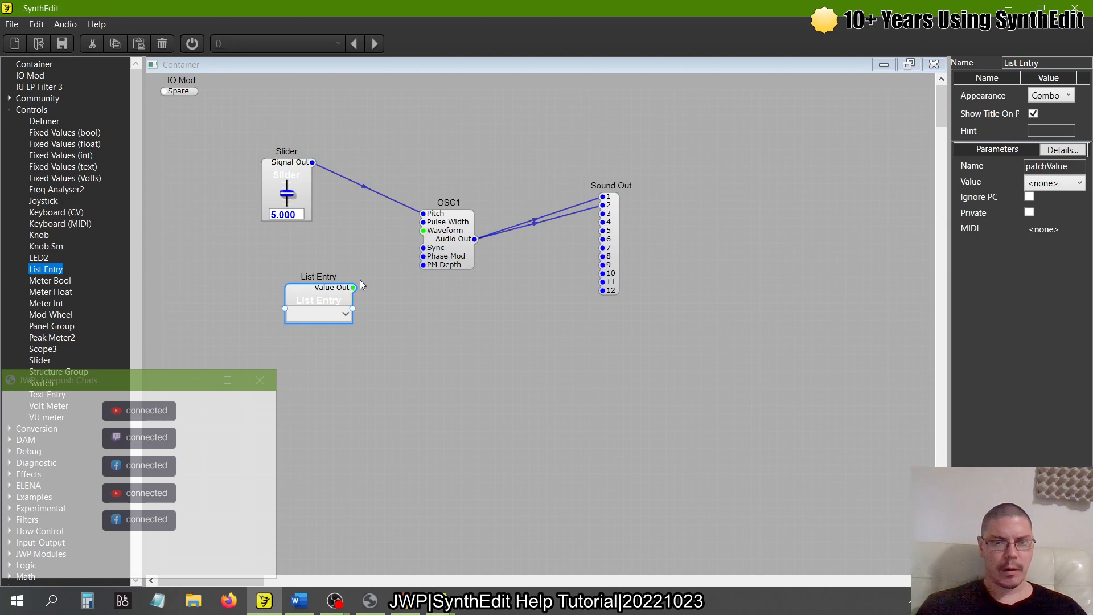
# Step: Try to connect the List Entry's Value Out to one of OSC1's blue voltage plugs
pyautogui.moveTo(353, 288); pyautogui.dragTo(353, 288)
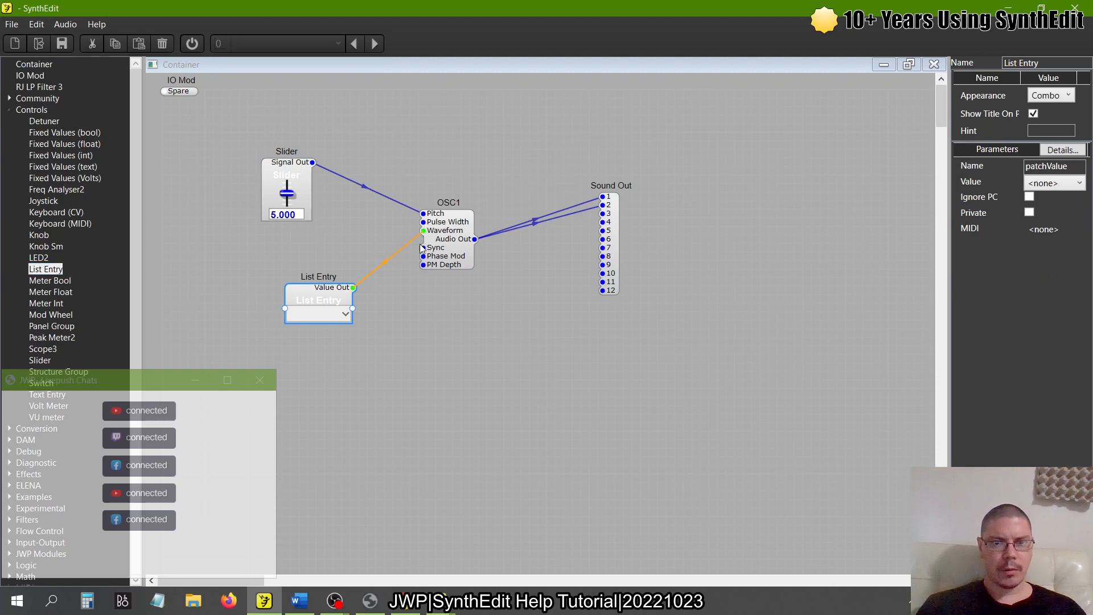
pyautogui.moveTo(428, 349); pyautogui.dragTo(424, 254)
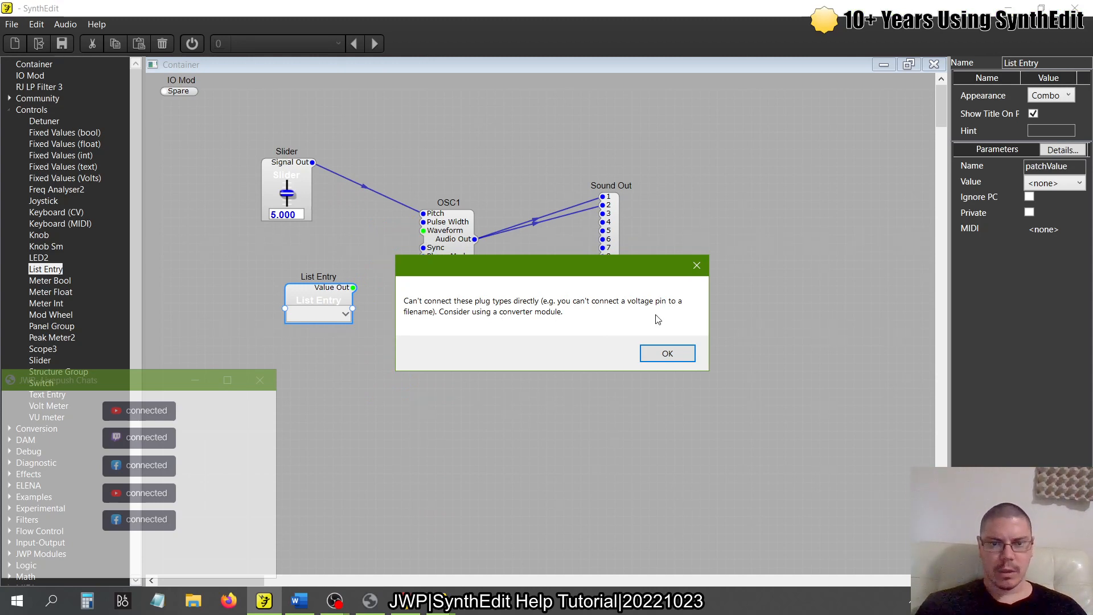
pyautogui.click(667, 354)
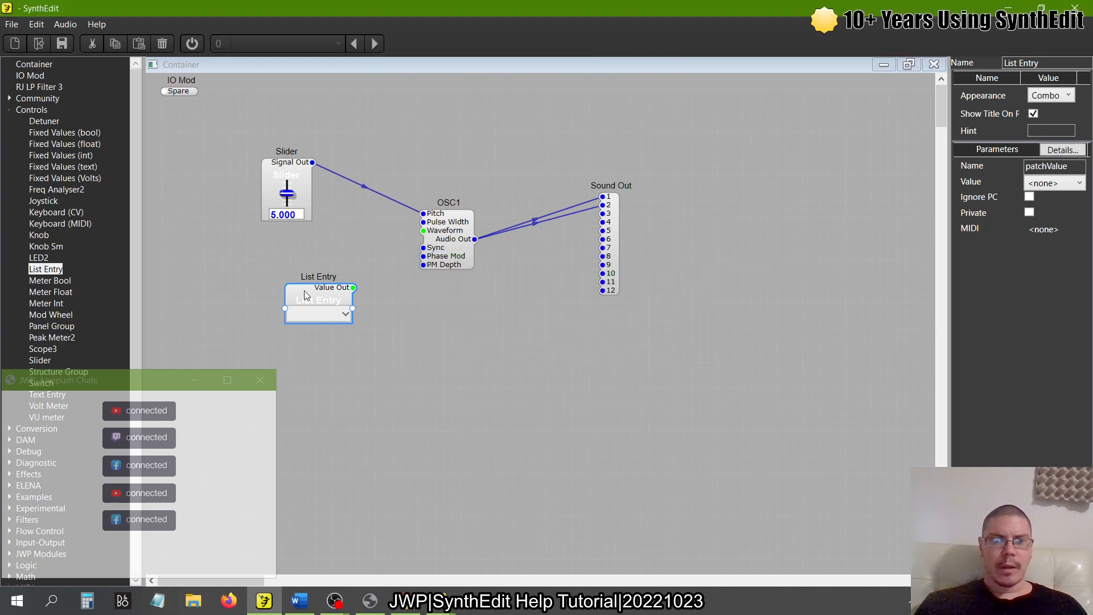
# Step: Move the List Entry farther from OSC1, add a Fixed Values (int) module above it, and connect its Spare Value to OSC1's Sync
pyautogui.moveTo(309, 294); pyautogui.dragTo(252, 289)
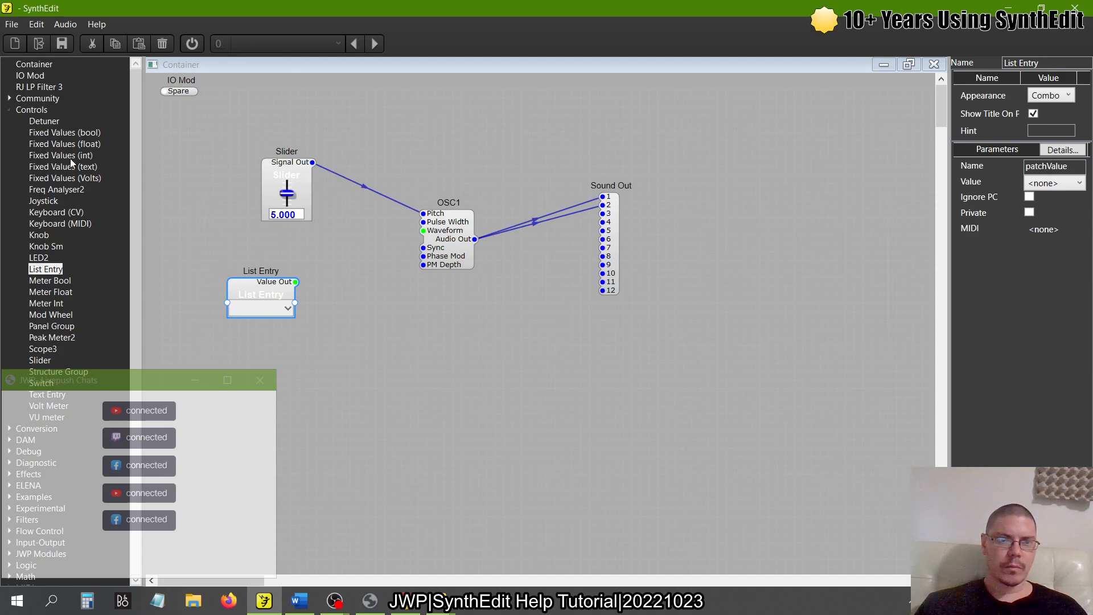
pyautogui.moveTo(71, 160); pyautogui.dragTo(411, 379)
pyautogui.moveTo(345, 338); pyautogui.dragTo(302, 251)
pyautogui.click(380, 339)
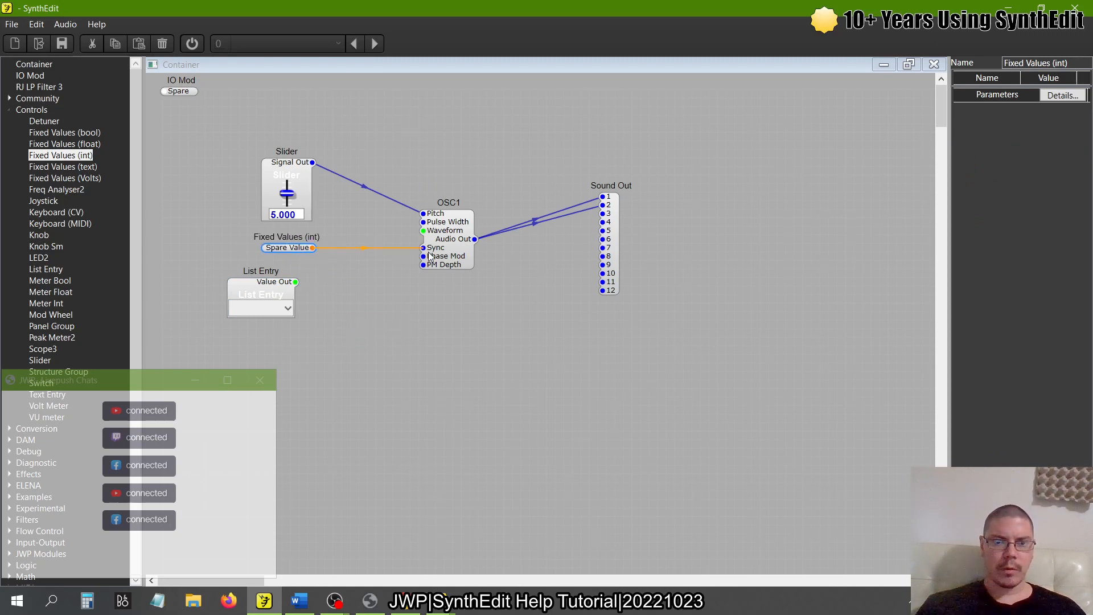
pyautogui.moveTo(428, 252); pyautogui.dragTo(426, 250)
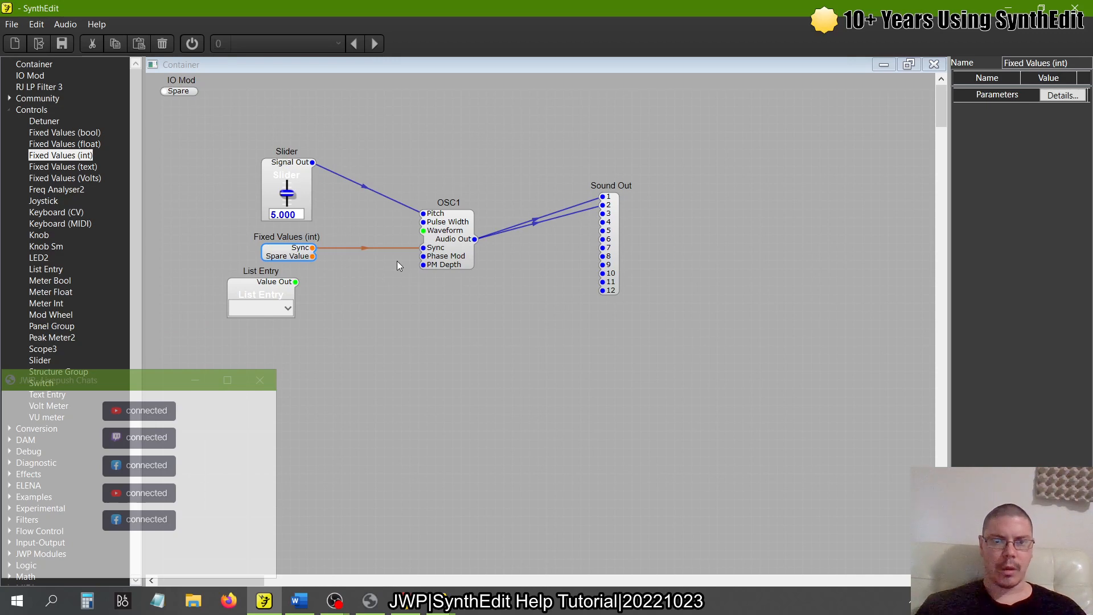
# Step: Delete the Sync patch cord and the Fixed Values (int) module
pyautogui.click(362, 249)
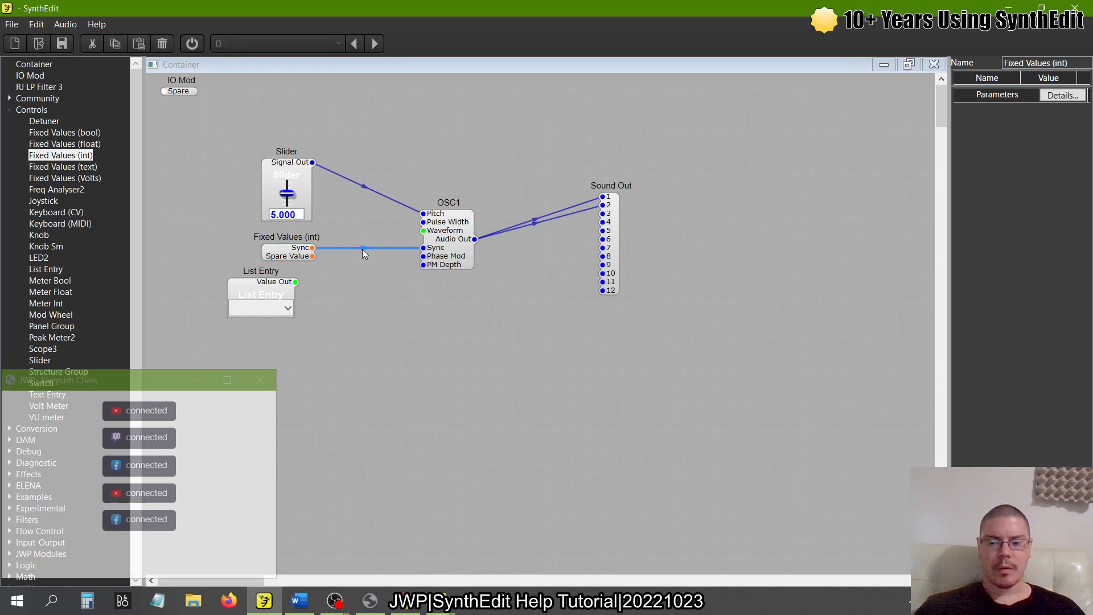
pyautogui.press('Delete')
pyautogui.press('Delete')
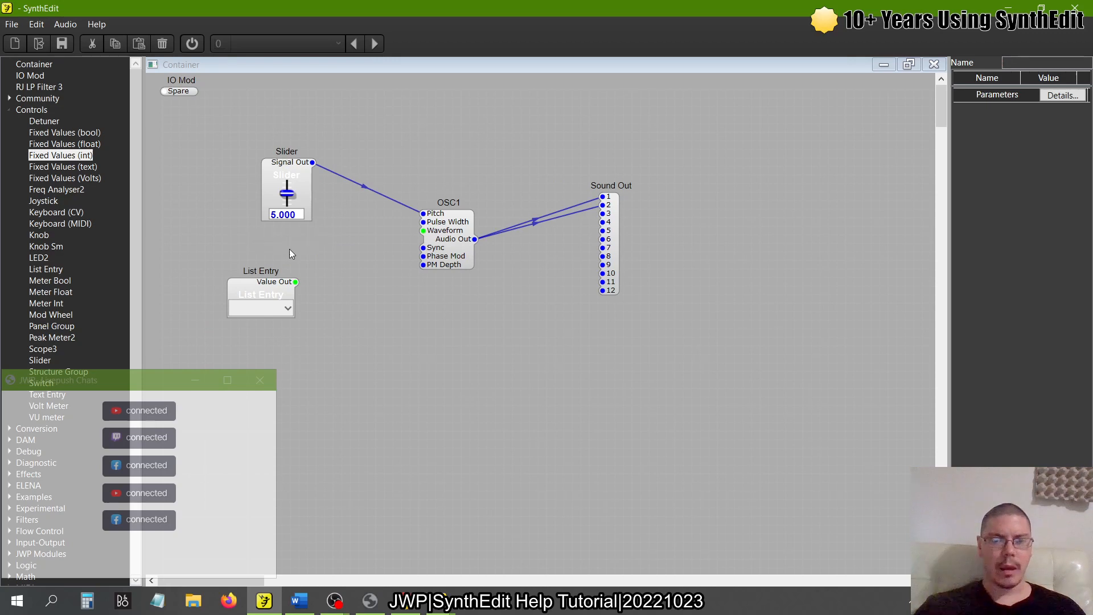
# Step: Add a PatchMemory Int module and a Spring module from the Sub-Controls category below OSC1 and Sound Out
pyautogui.click(8, 110)
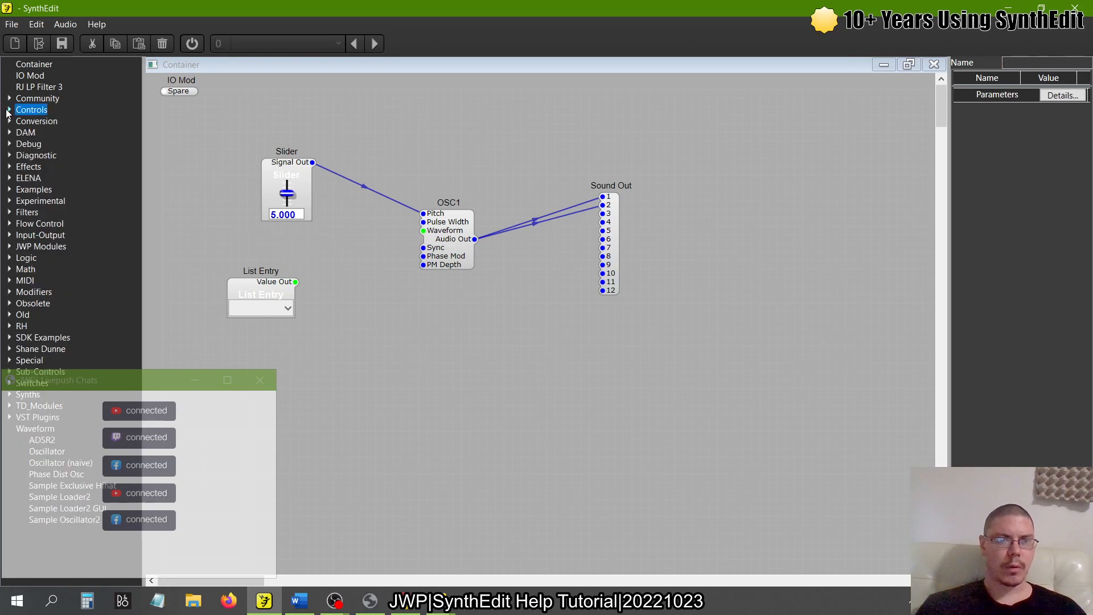
pyautogui.click(9, 372)
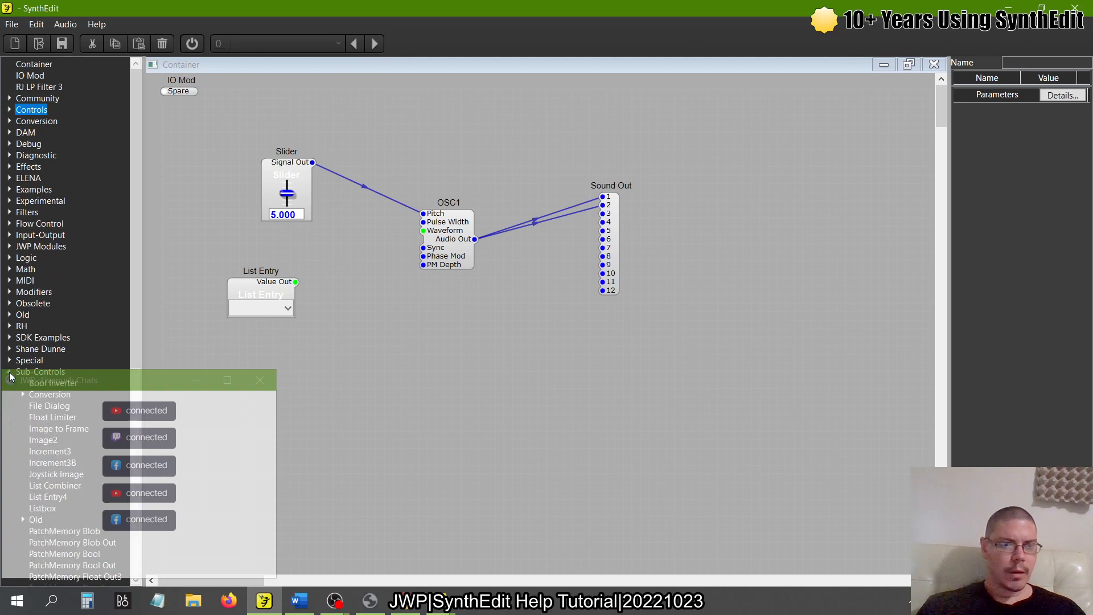
pyautogui.scroll(-10, 76, 334)
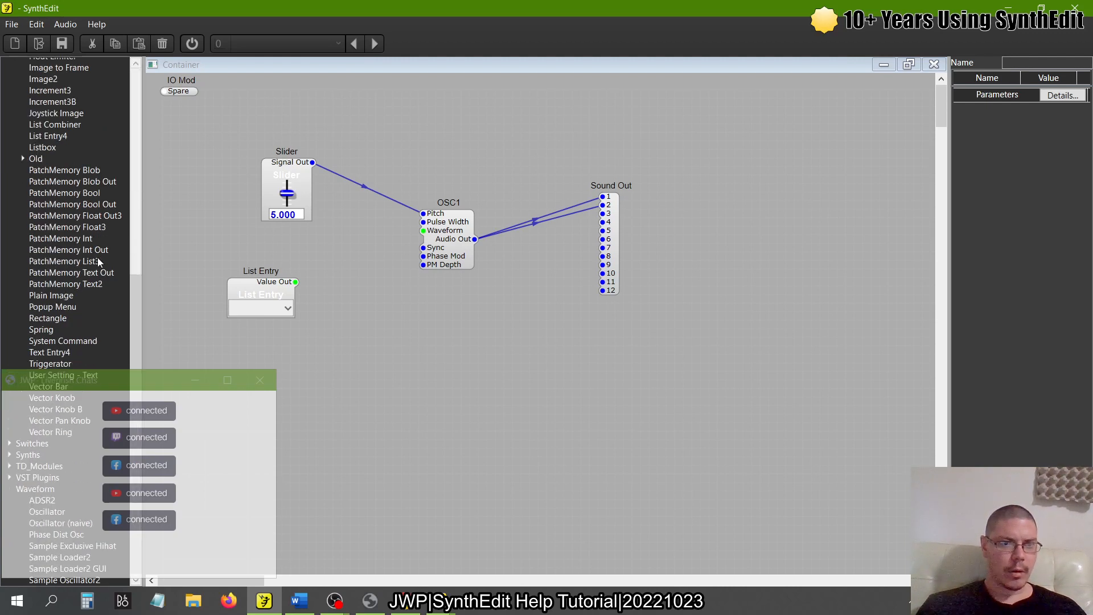
pyautogui.moveTo(74, 238); pyautogui.dragTo(395, 356)
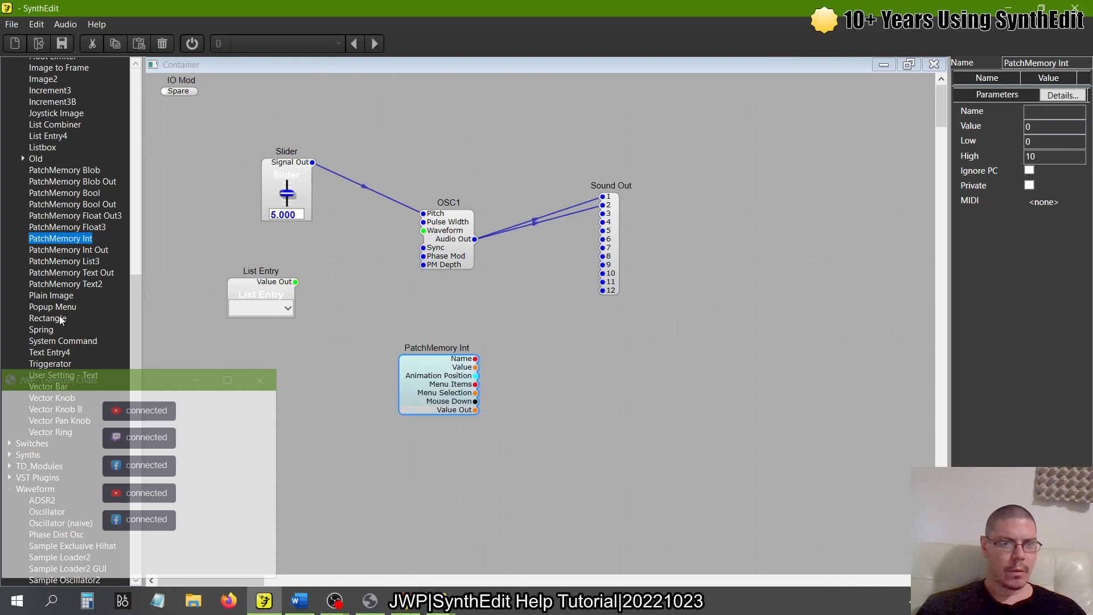
pyautogui.moveTo(47, 330); pyautogui.dragTo(648, 355)
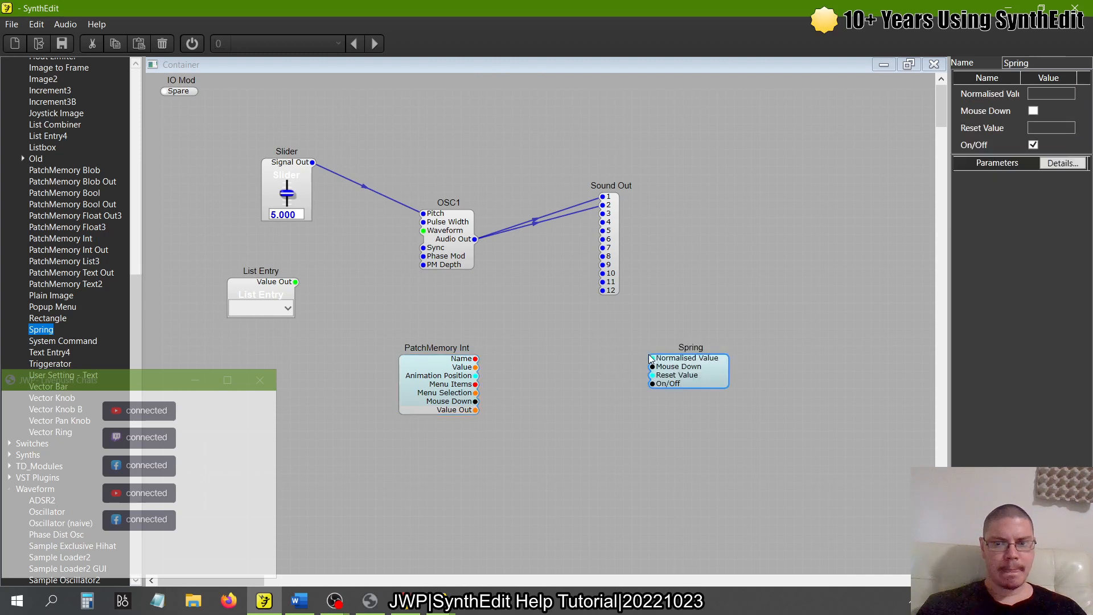
# Step: Try to connect PatchMemory Int's Value to Spring's Normalised Value, and delete both modules
pyautogui.moveTo(476, 367); pyautogui.dragTo(653, 361)
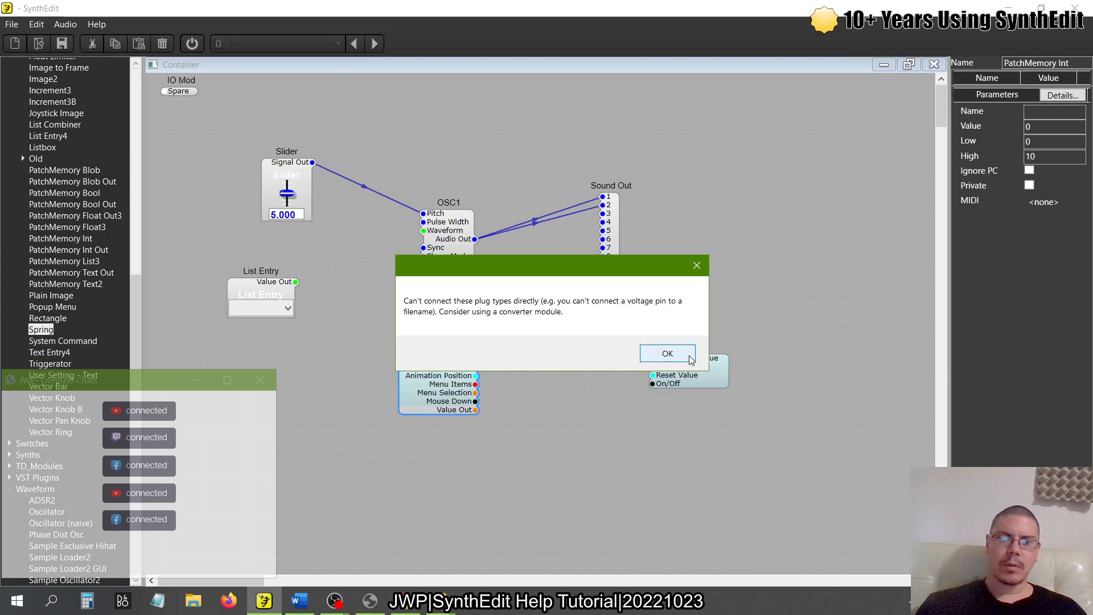
pyautogui.click(667, 354)
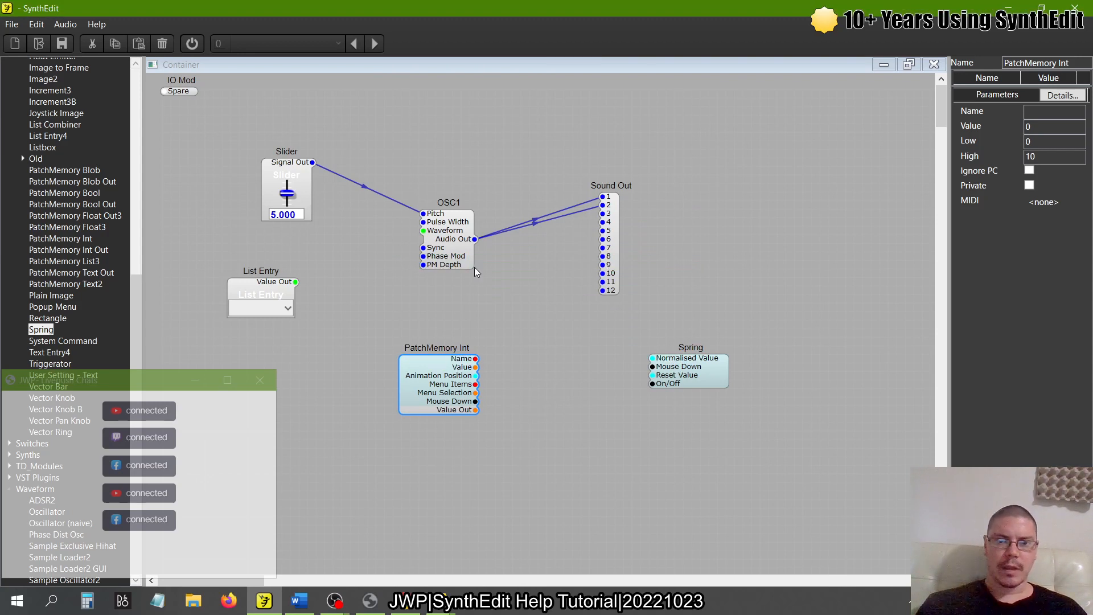
pyautogui.click(697, 376)
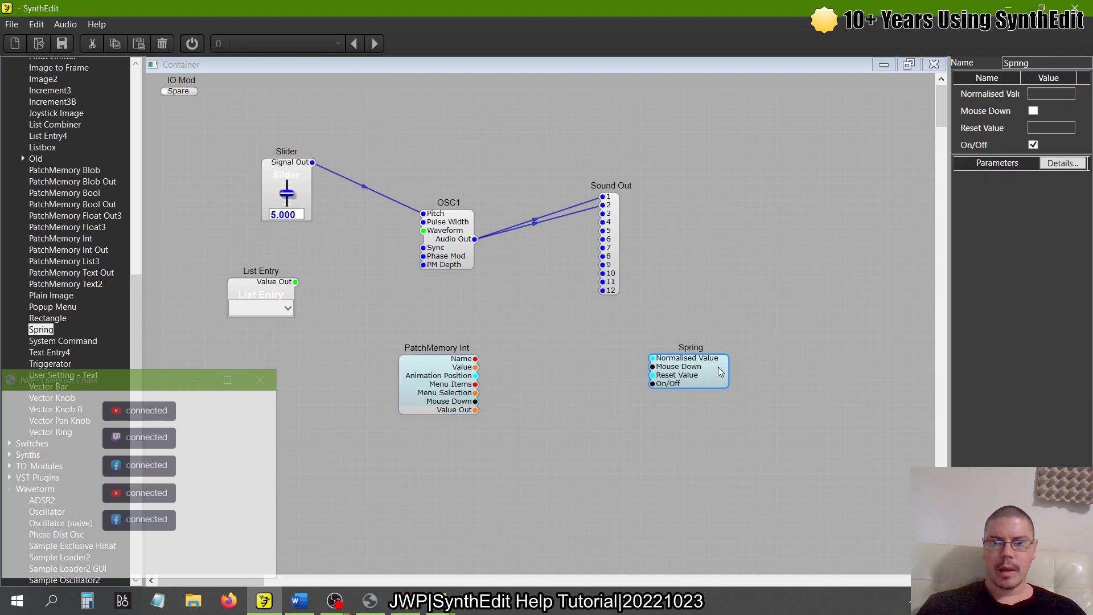
pyautogui.click(413, 389)
pyautogui.press('Delete')
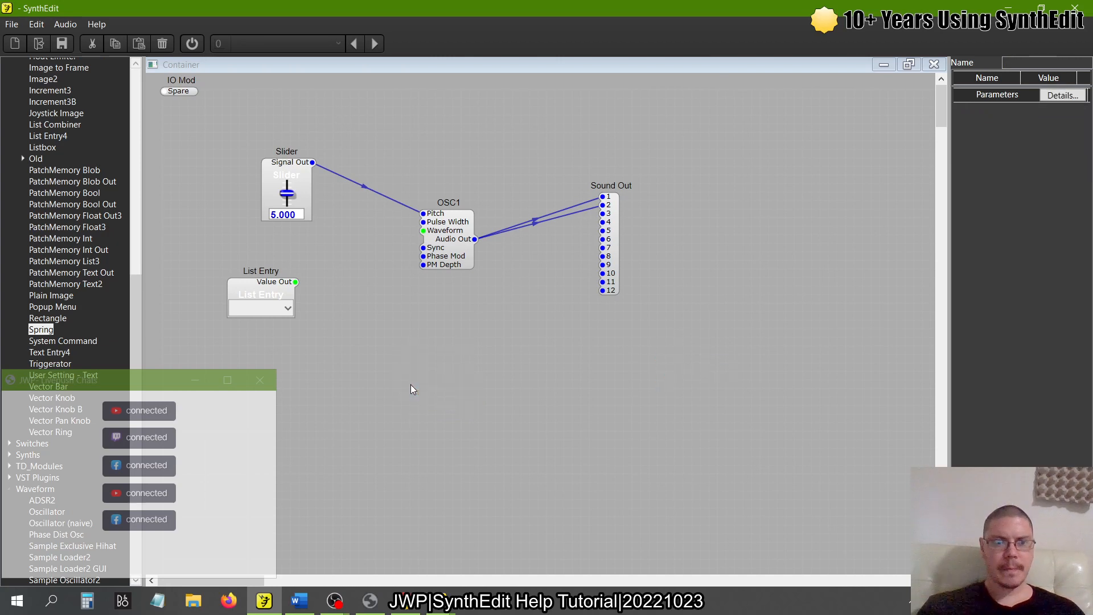
# Step: Connect the List Entry's Value Out to OSC1's Waveform plug and return to the SynthEdit Tutorials window
pyautogui.moveTo(295, 281); pyautogui.dragTo(423, 231)
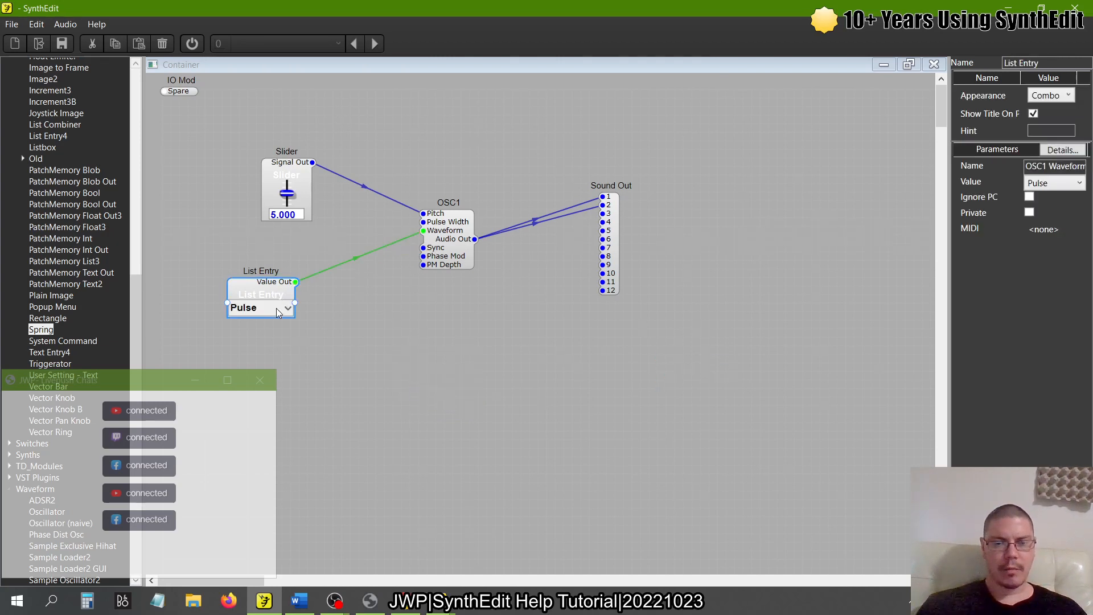
pyautogui.click(277, 311)
pyautogui.click(277, 310)
pyautogui.click(277, 310)
pyautogui.click(383, 342)
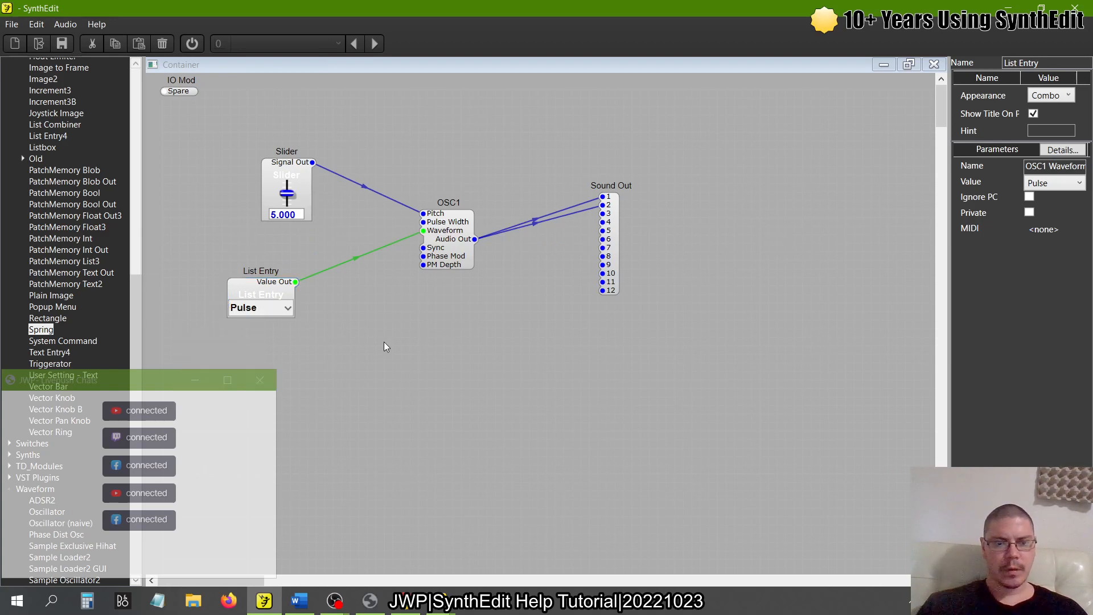
pyautogui.hotkey('alt', 'Tab')
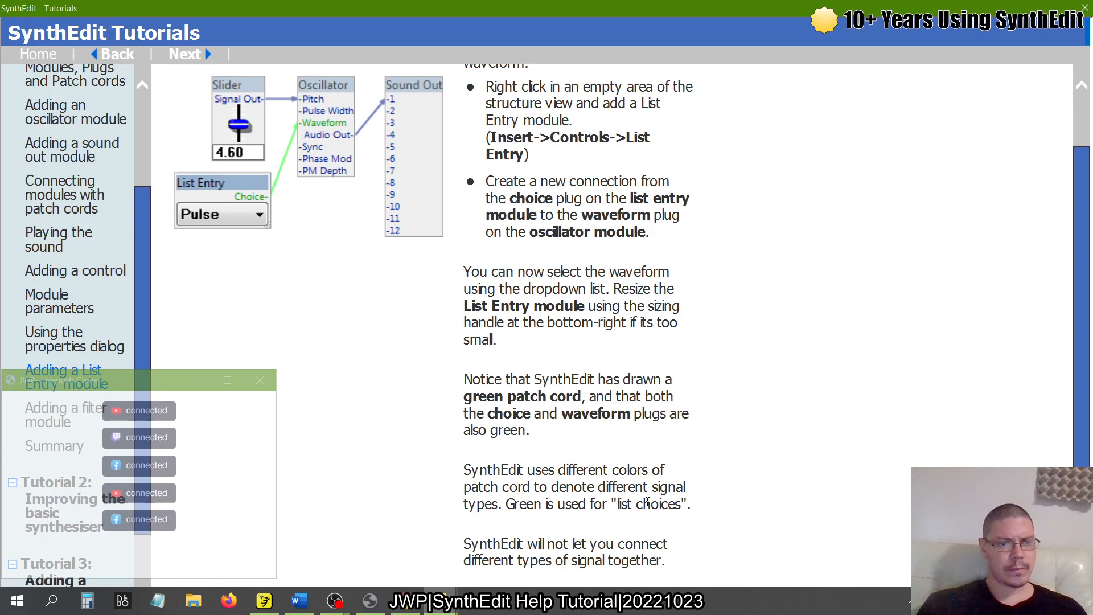
# Step: Start the audio engine in the SynthEdit project and audition the Sine, Pulse and Triangle waveforms with the List Entry
pyautogui.hotkey('alt', 'Tab')
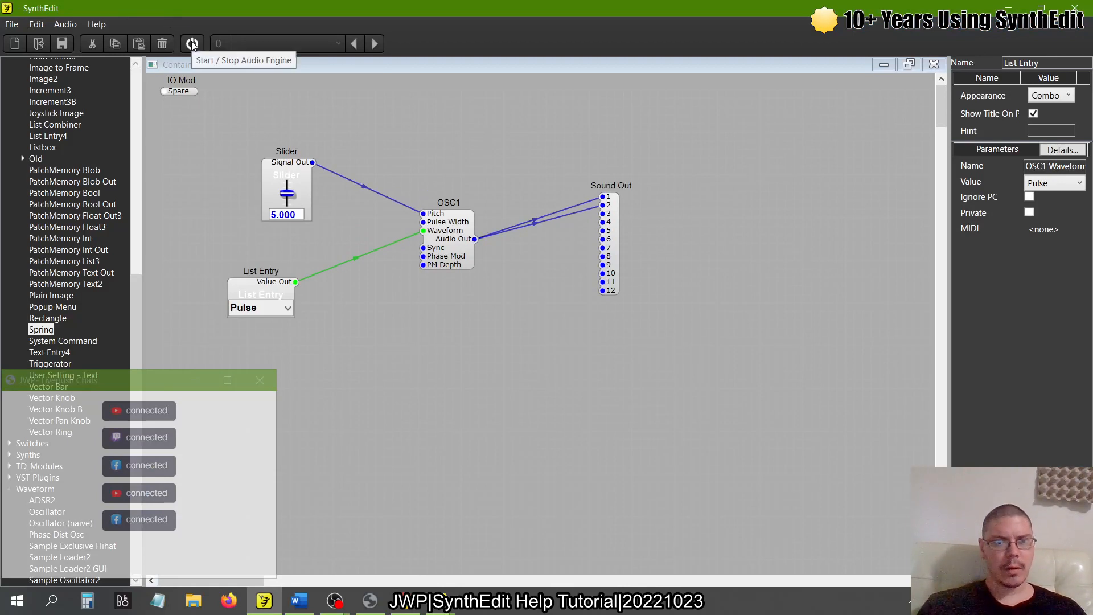
pyautogui.click(192, 45)
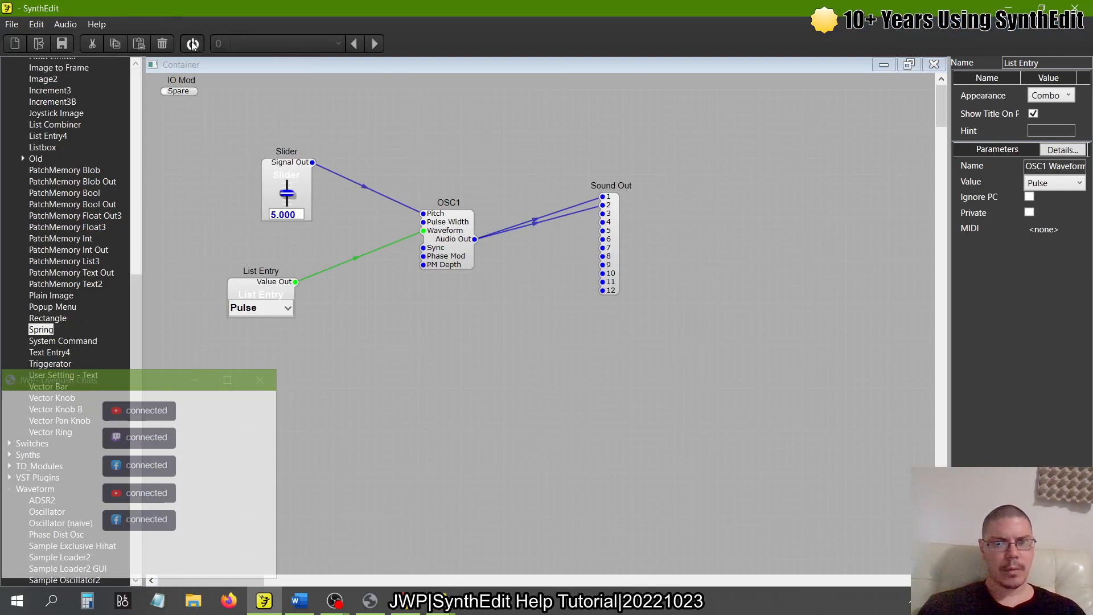
pyautogui.click(284, 306)
pyautogui.click(248, 322)
pyautogui.click(286, 309)
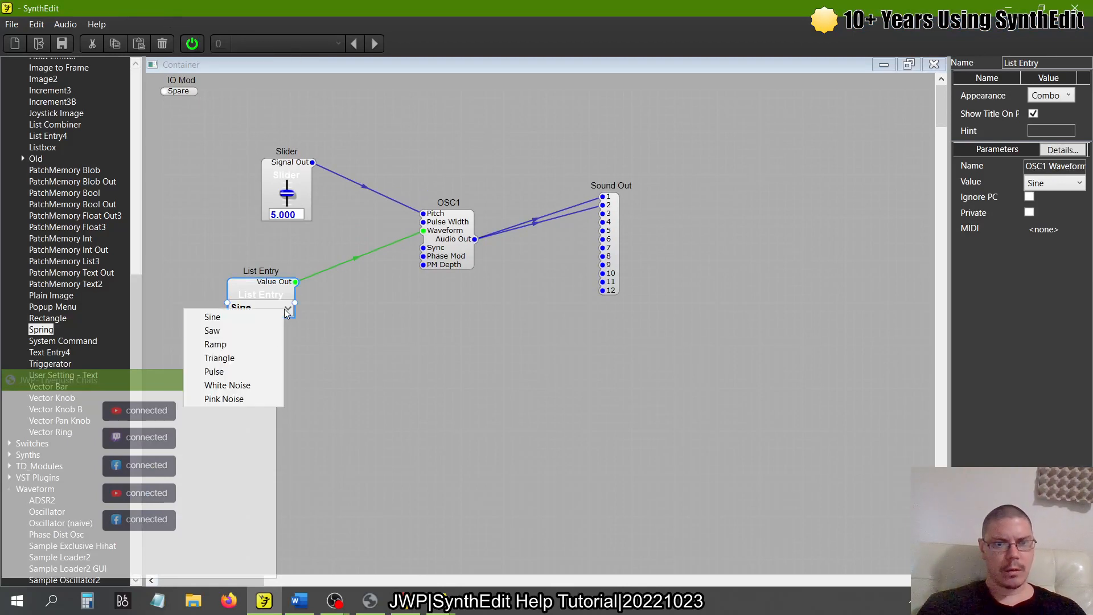
pyautogui.click(257, 370)
pyautogui.click(276, 310)
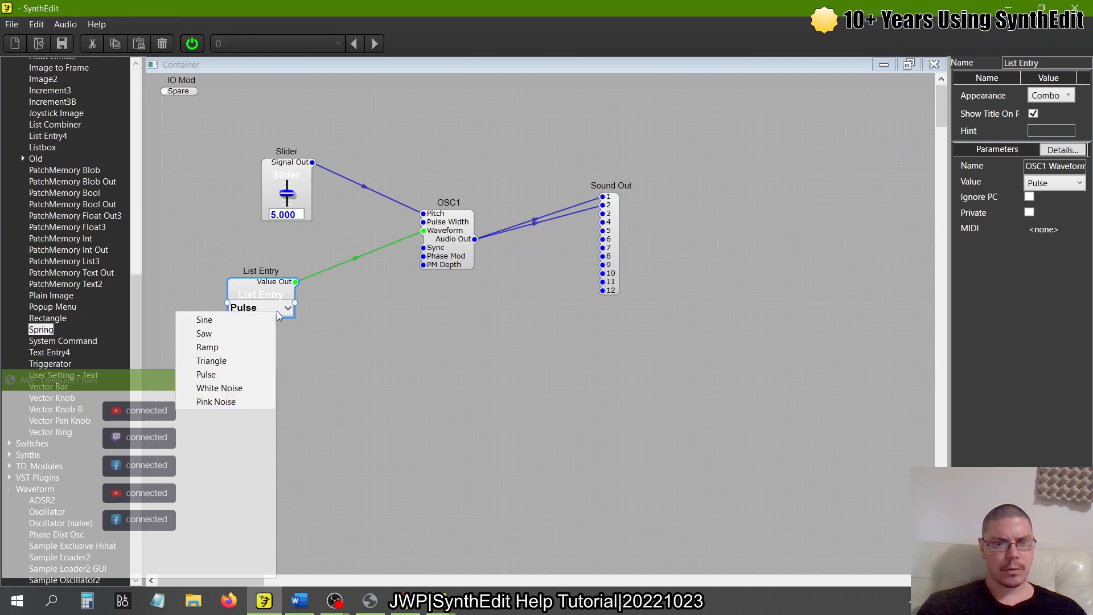
pyautogui.click(254, 360)
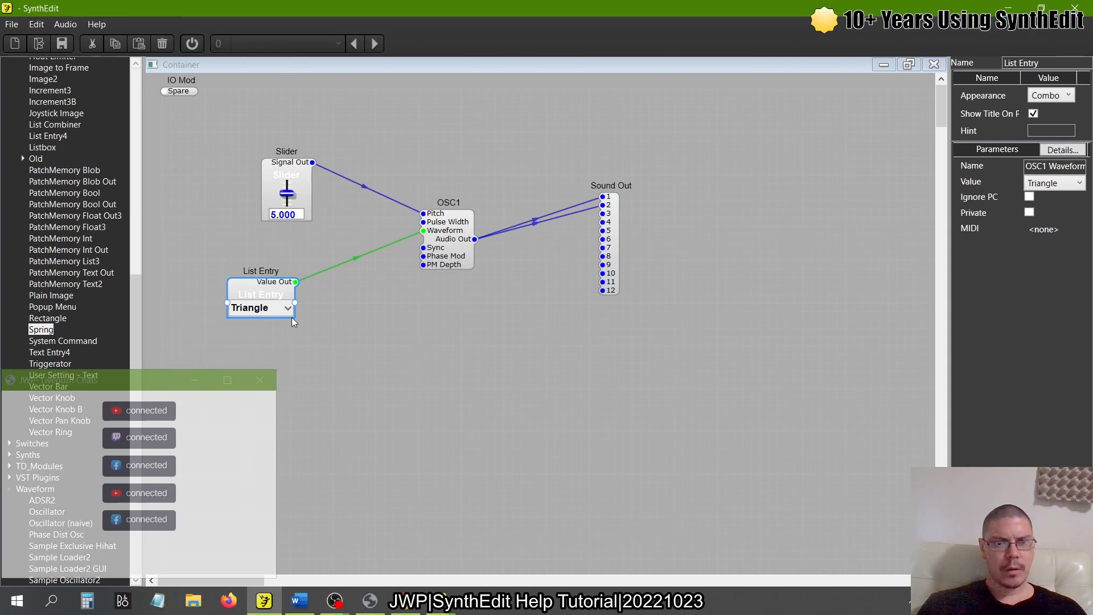
# Step: Lower the system volume to 30
pyautogui.press('XF86AudioLowerVolume')
pyautogui.press('XF86AudioLowerVolume')
pyautogui.press('XF86AudioLowerVolume')
pyautogui.press('XF86AudioLowerVolume')
pyautogui.press('XF86AudioLowerVolume')
pyautogui.press('XF86AudioLowerVolume')
pyautogui.press('XF86AudioLowerVolume')
pyautogui.press('XF86AudioLowerVolume')
pyautogui.press('XF86AudioLowerVolume')
pyautogui.press('XF86AudioLowerVolume')
pyautogui.press('XF86AudioLowerVolume')
pyautogui.press('XF86AudioLowerVolume')
pyautogui.press('XF86AudioLowerVolume')
pyautogui.press('XF86AudioLowerVolume')
pyautogui.press('XF86AudioLowerVolume')
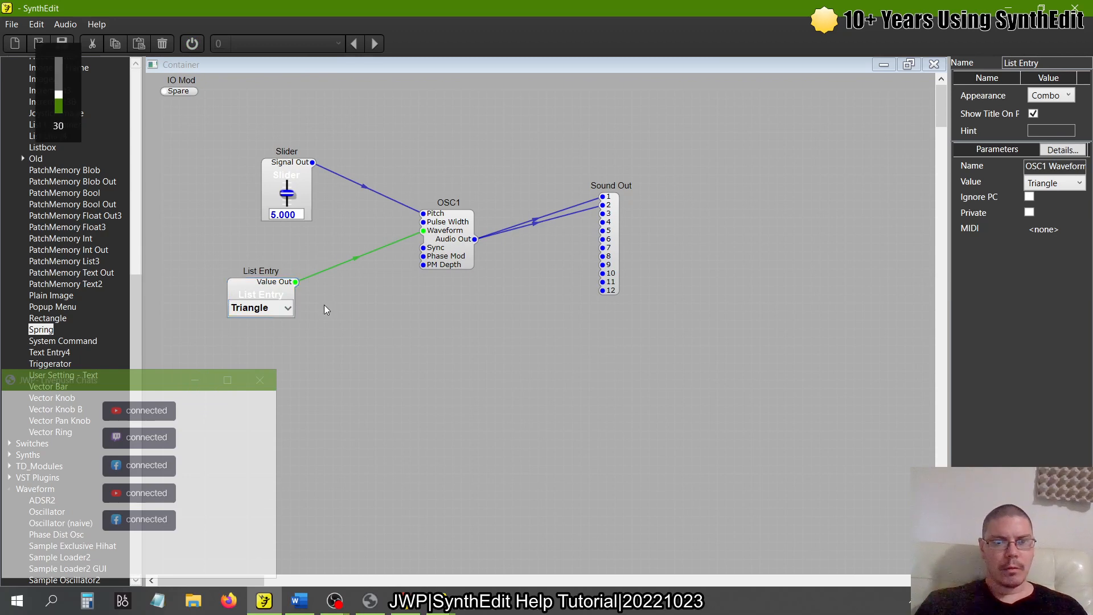
# Step: Delete the List Entry module and open the topic Adding a filter module in the SynthEdit Tutorials window
pyautogui.press('Delete')
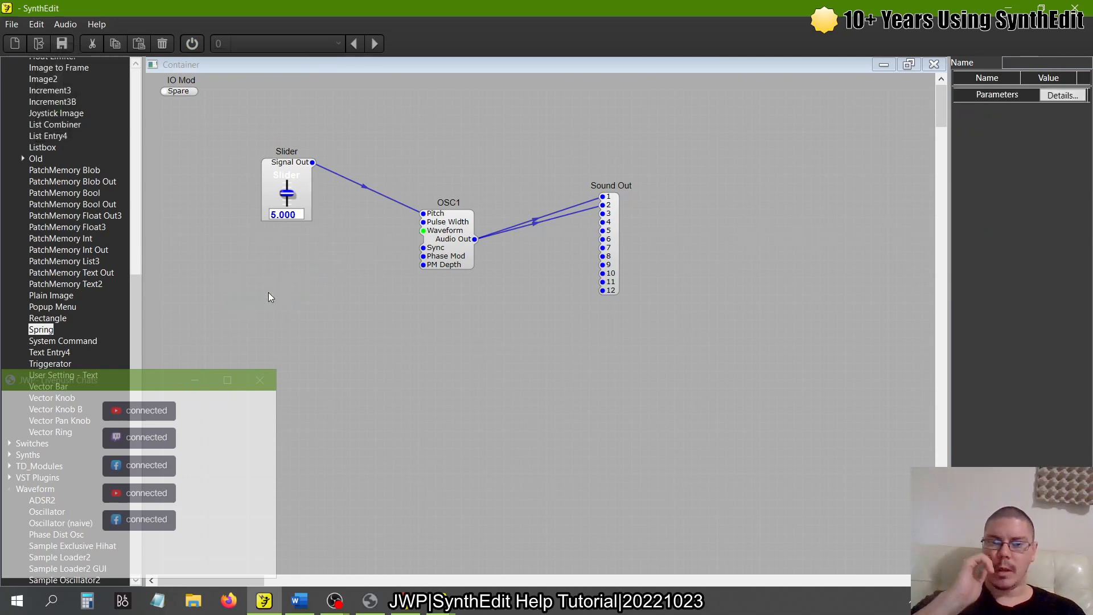
pyautogui.hotkey('alt', 'Tab')
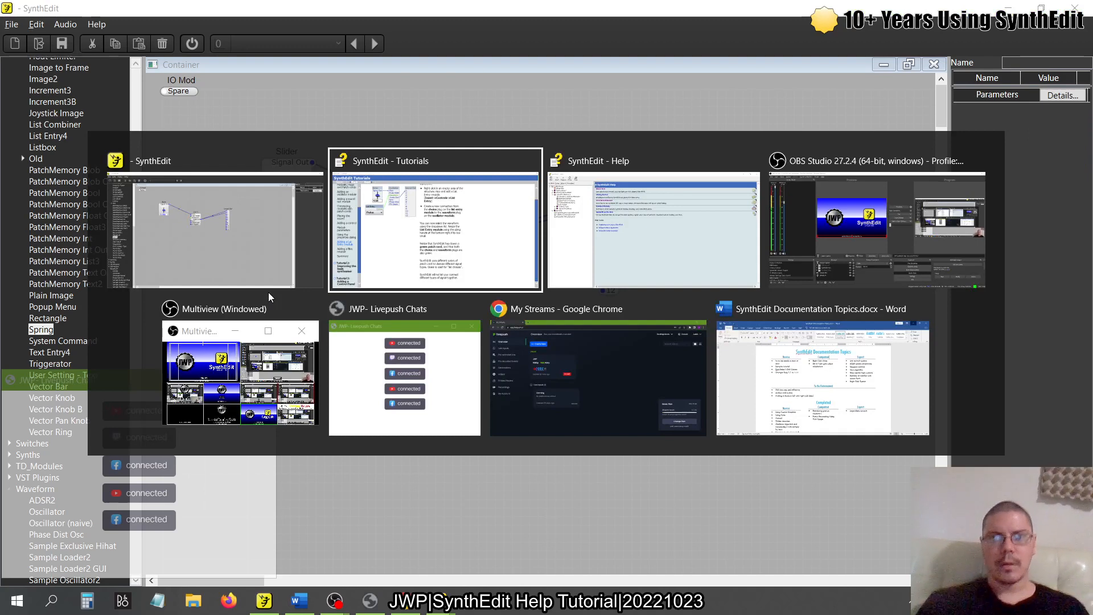
pyautogui.hotkey('alt', 'Tab')
pyautogui.hotkey('alt', 'Tab')
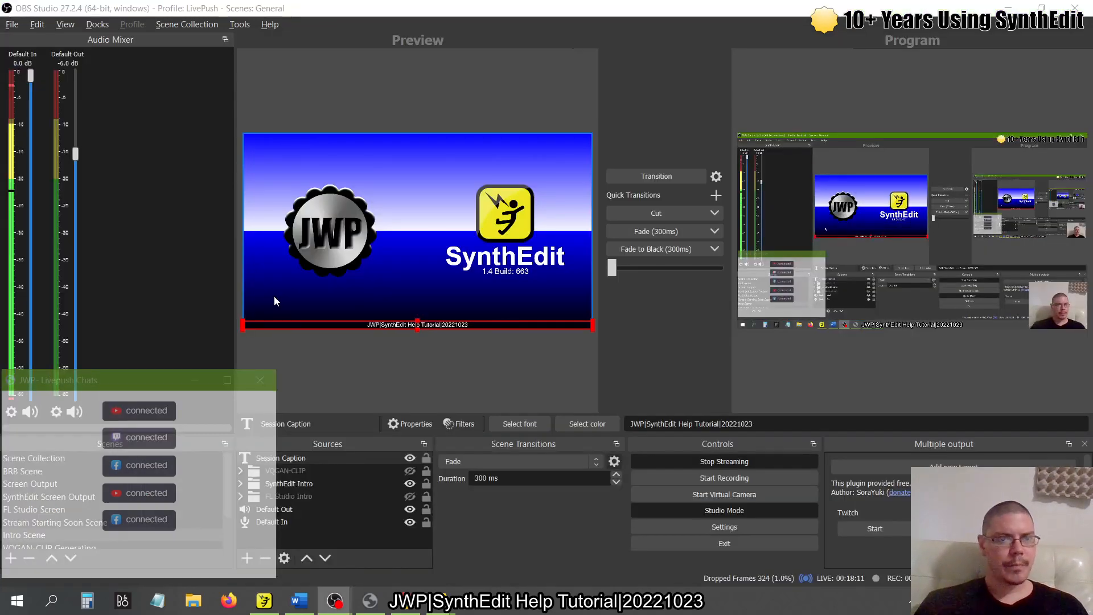
pyautogui.hotkey('alt', 'Tab')
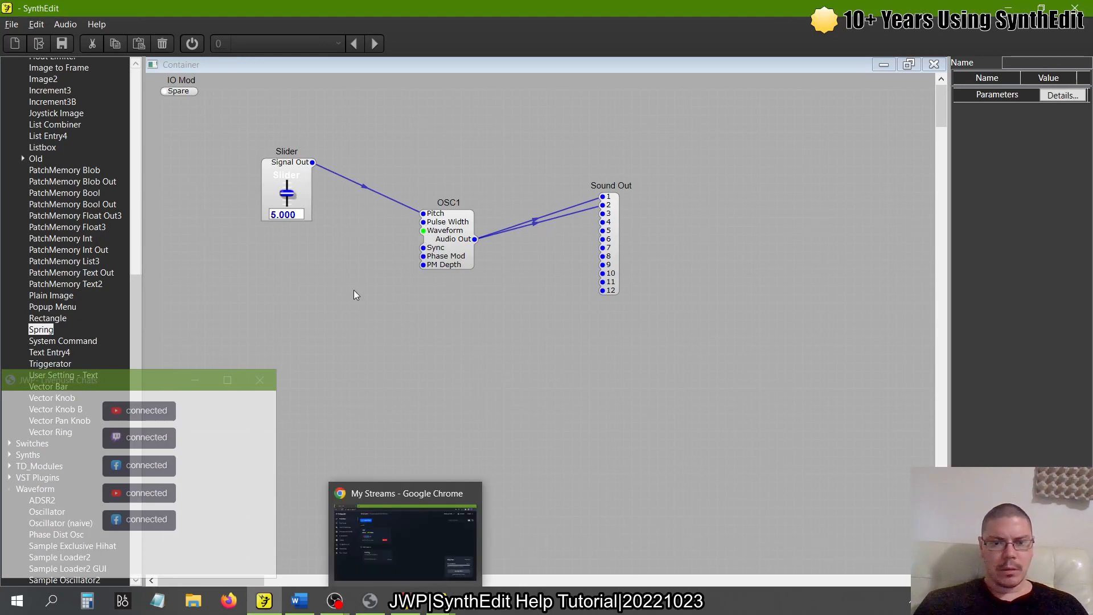
pyautogui.hotkey('alt', 'Tab')
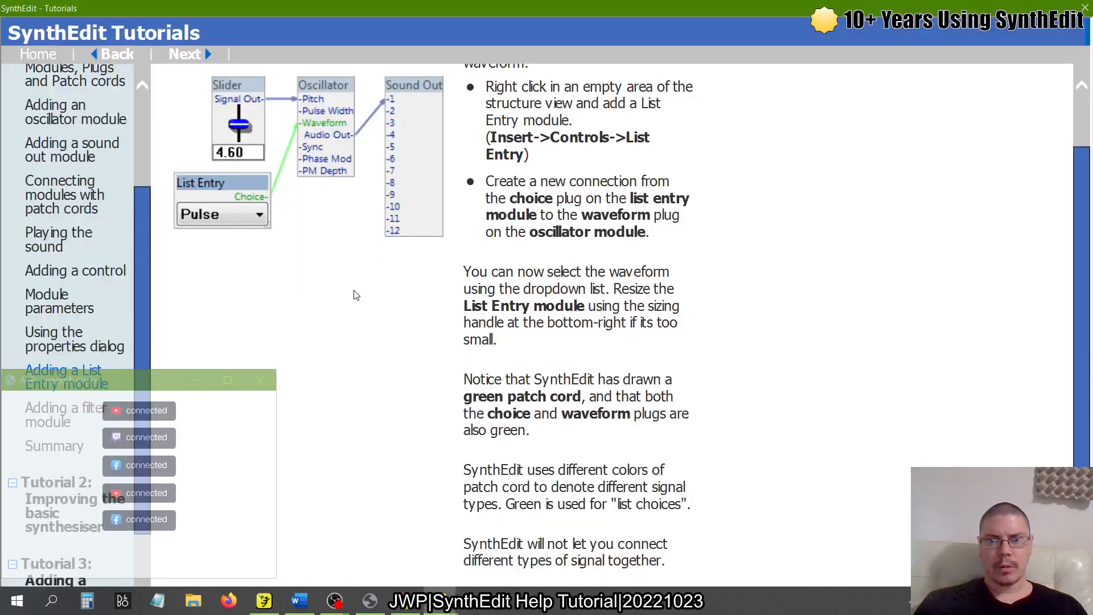
pyautogui.click(64, 409)
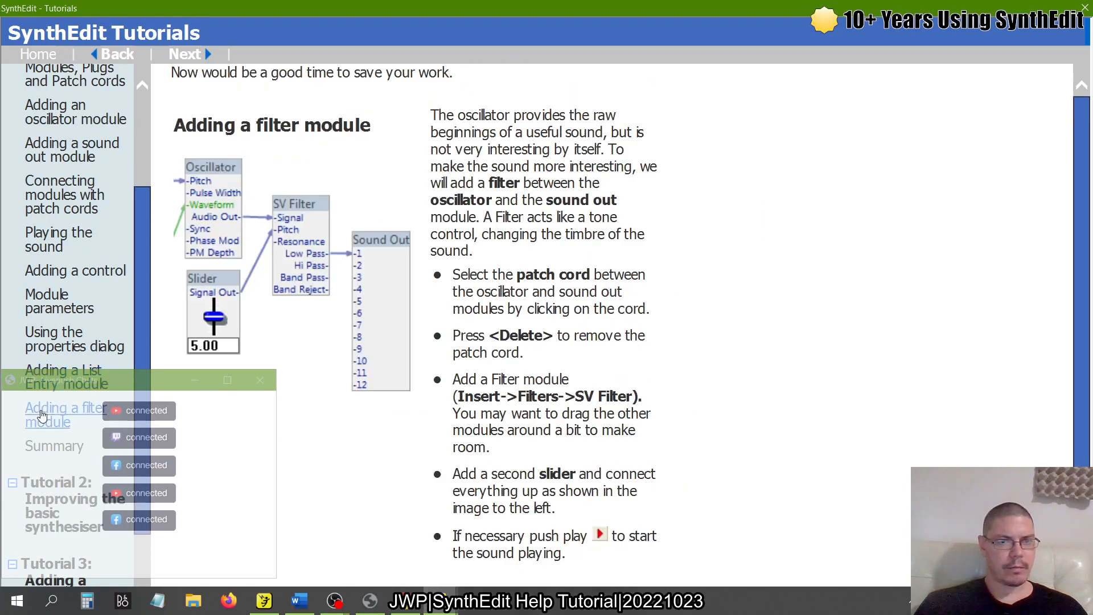
pyautogui.scroll(-1, 373, 519)
pyautogui.scroll(1, 373, 520)
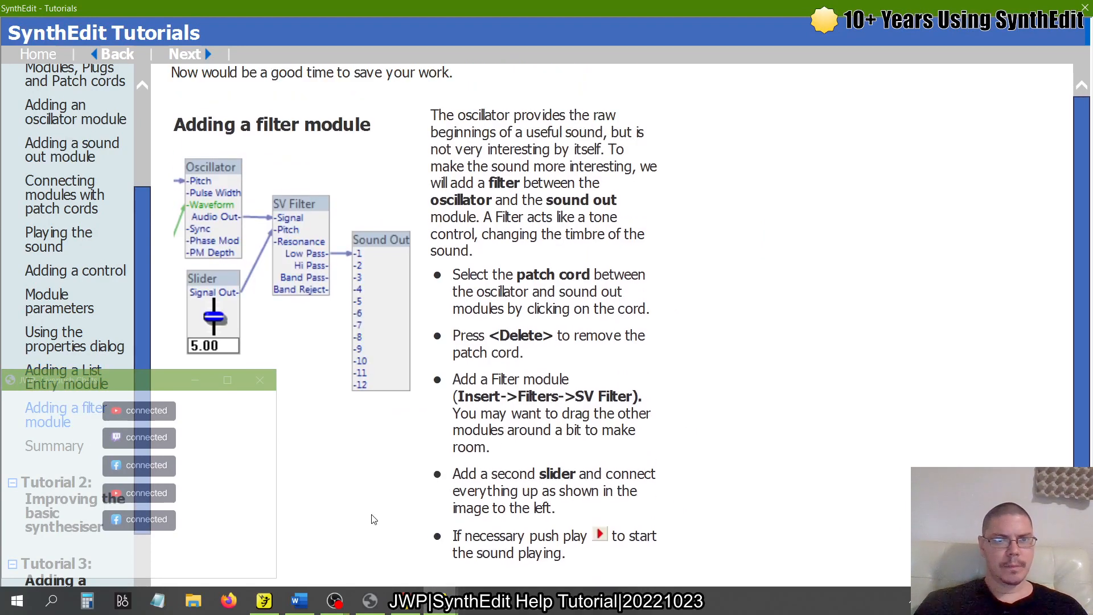
# Step: Return to the SynthEdit project and save it to the Desktop under the name Tutorial1
pyautogui.hotkey('alt', 'Tab')
pyautogui.hotkey('alt', 'Tab')
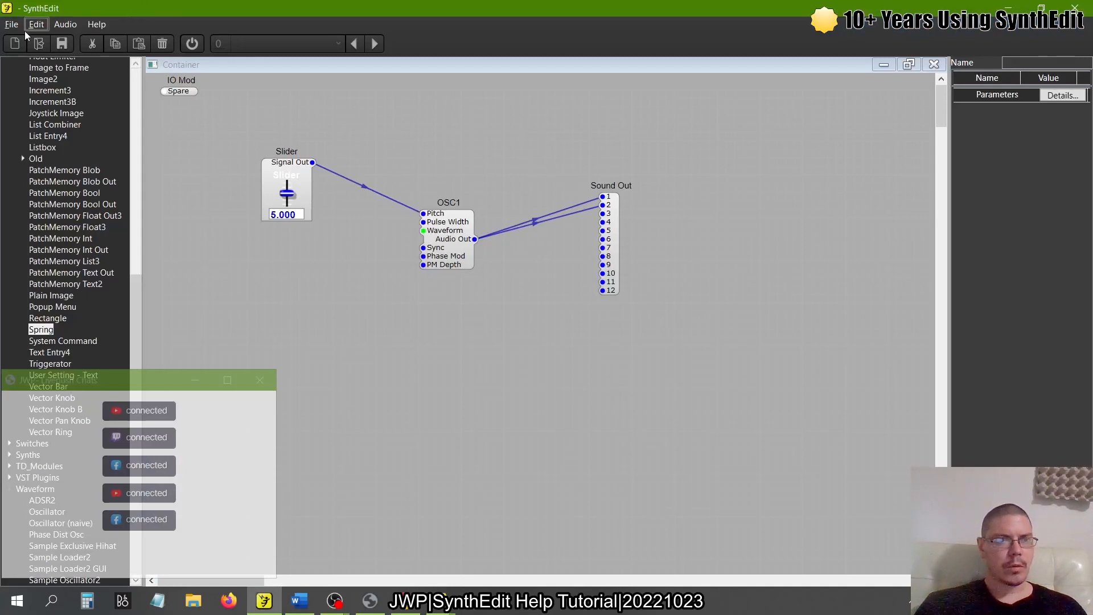
pyautogui.click(13, 24)
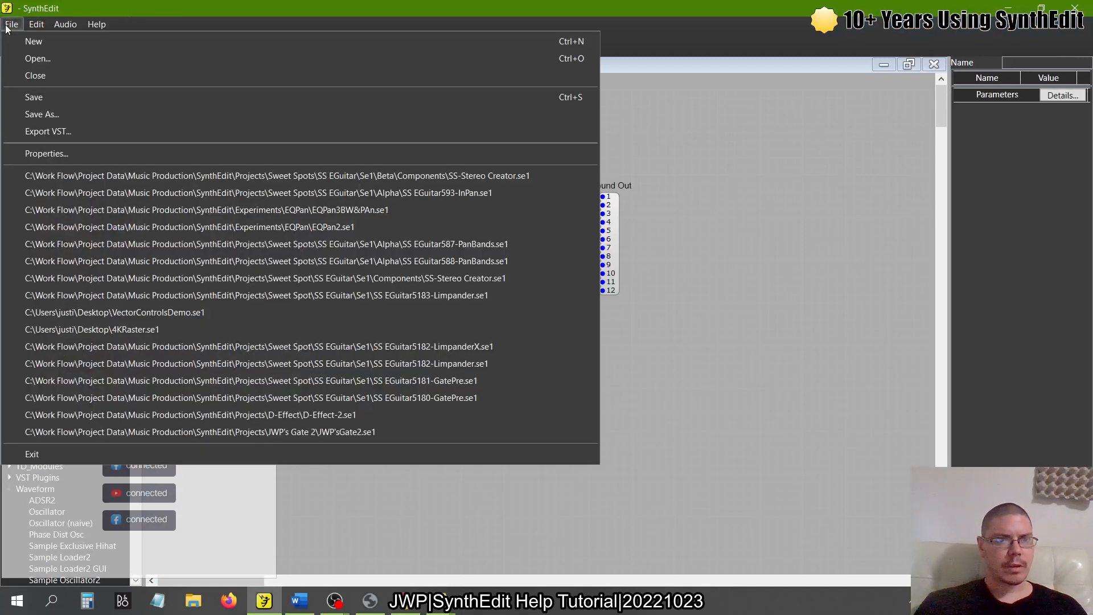
pyautogui.click(49, 115)
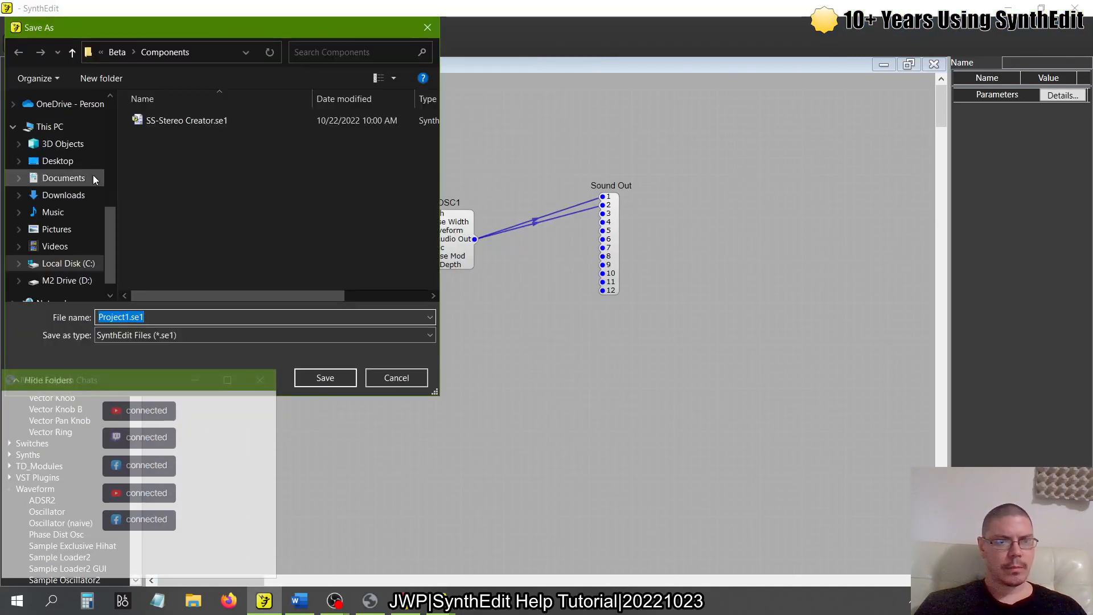
pyautogui.click(57, 161)
pyautogui.doubleClick(170, 316)
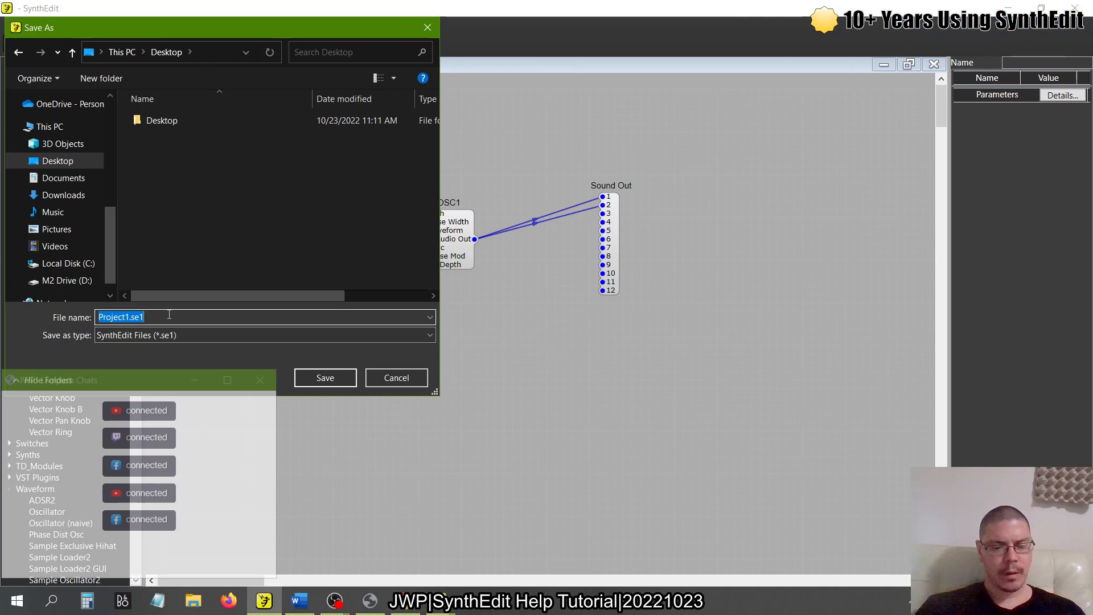
pyautogui.write('Tutorial1')
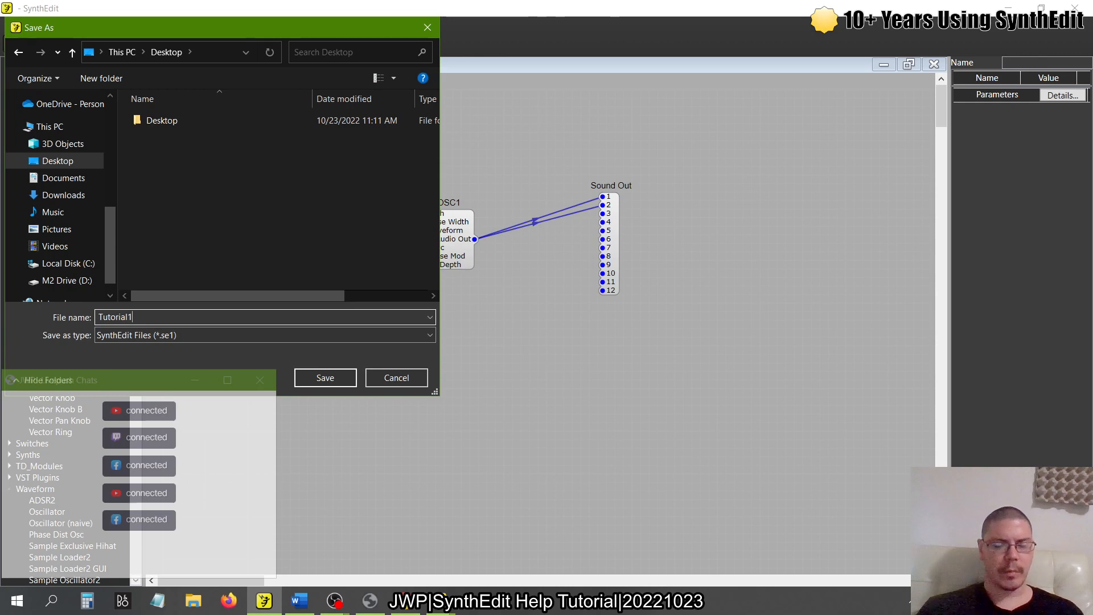
pyautogui.press('Return')
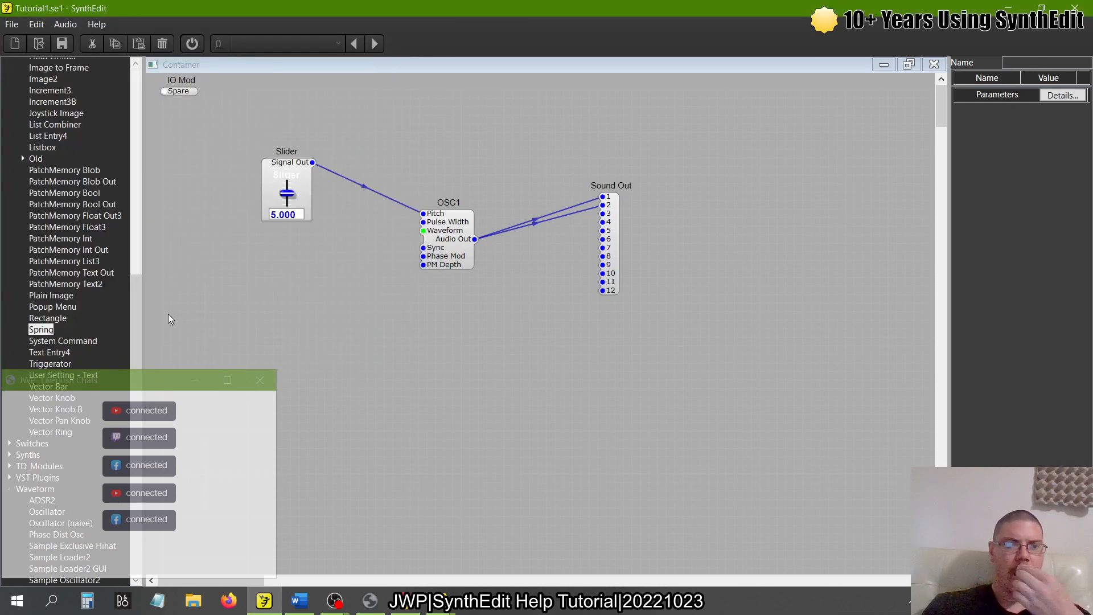
# Step: Read the instructions for adding a filter module in the SynthEdit Tutorials window
pyautogui.hotkey('alt', 'Tab')
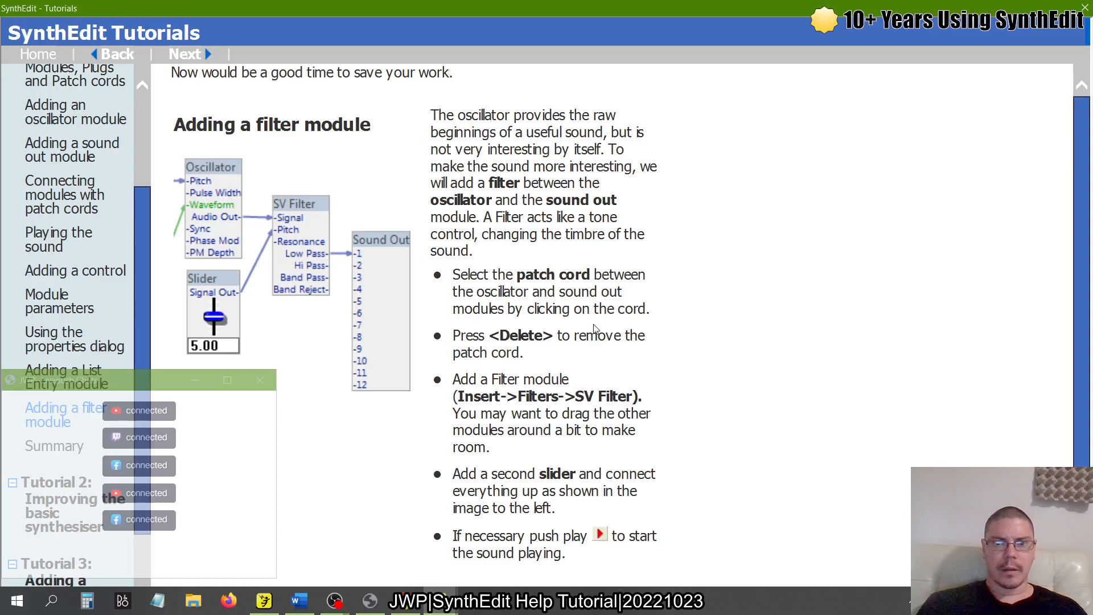
pyautogui.scroll(-2, 781, 362)
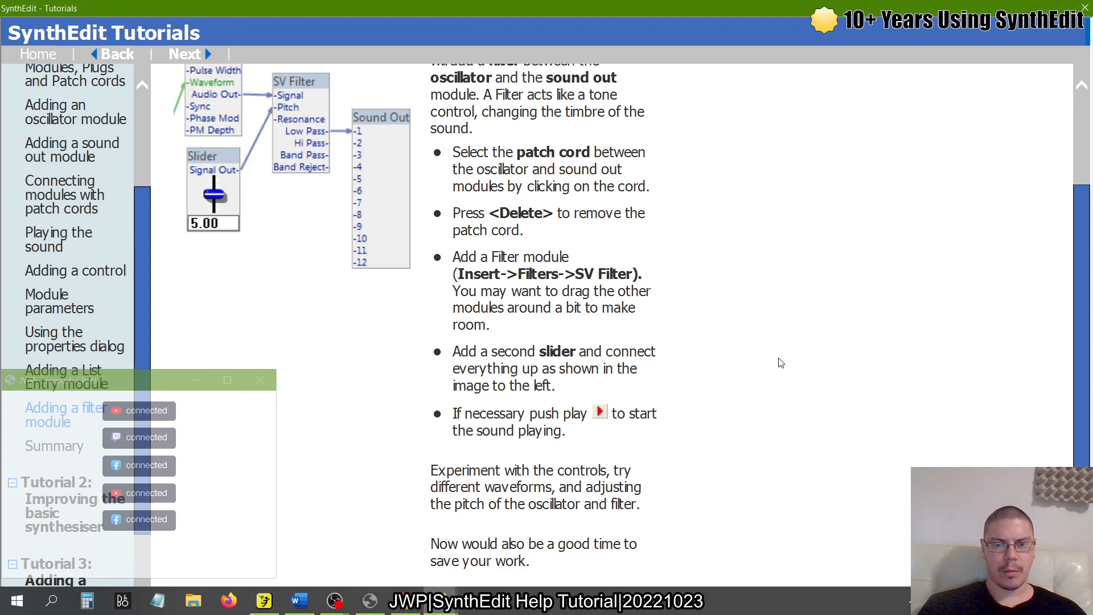
pyautogui.moveTo(584, 274); pyautogui.dragTo(606, 274)
pyautogui.click(762, 299)
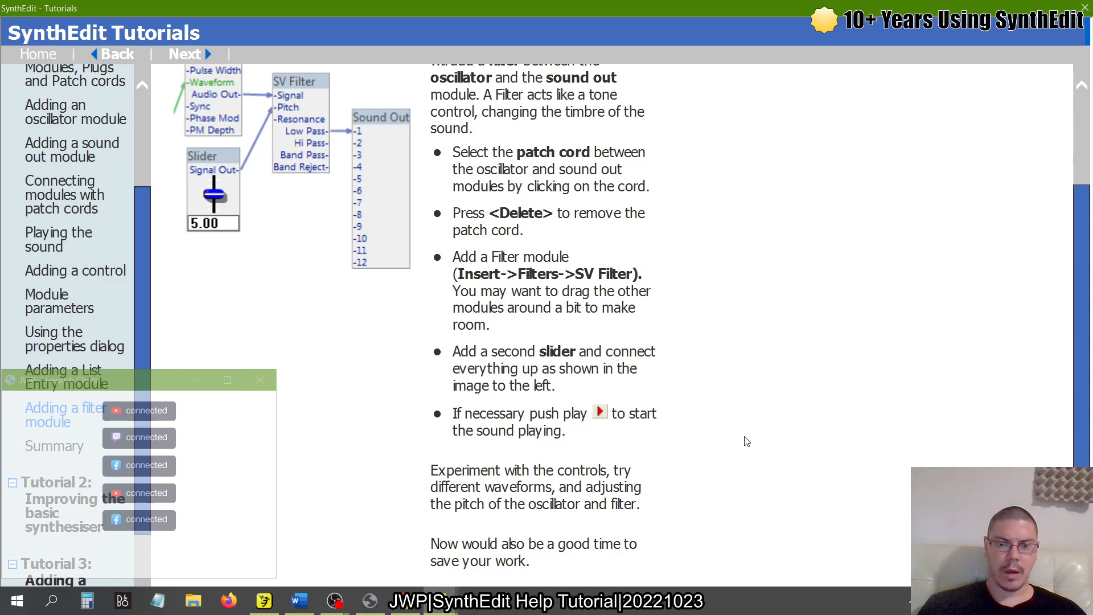
pyautogui.scroll(2, 747, 442)
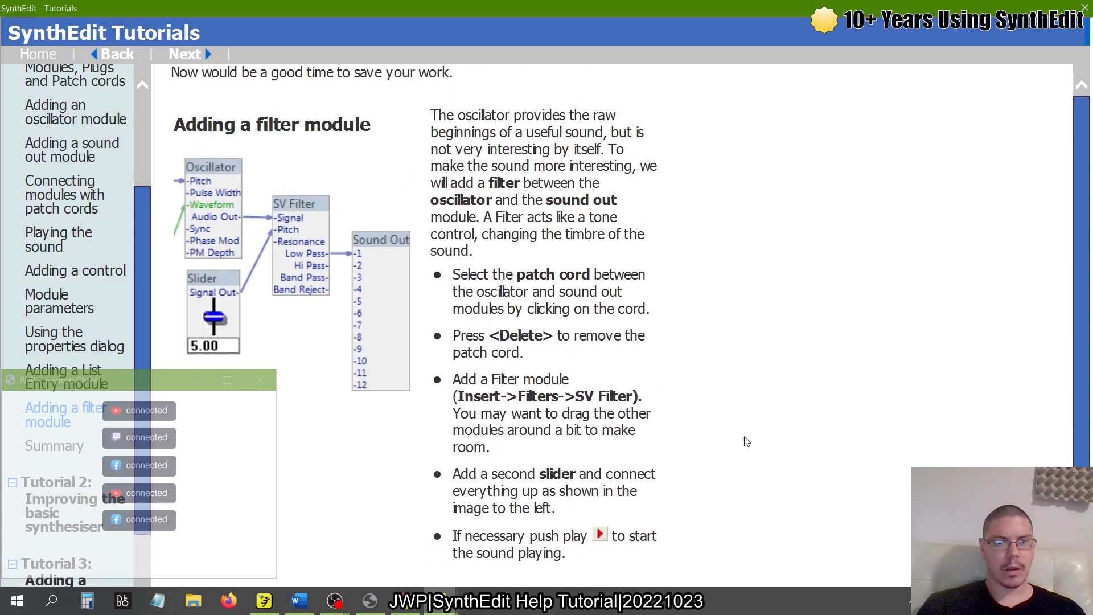
# Step: Return to the Tutorial1 project and add an SV Filter2 module from the Filters category below OSC1
pyautogui.hotkey('alt', 'Tab')
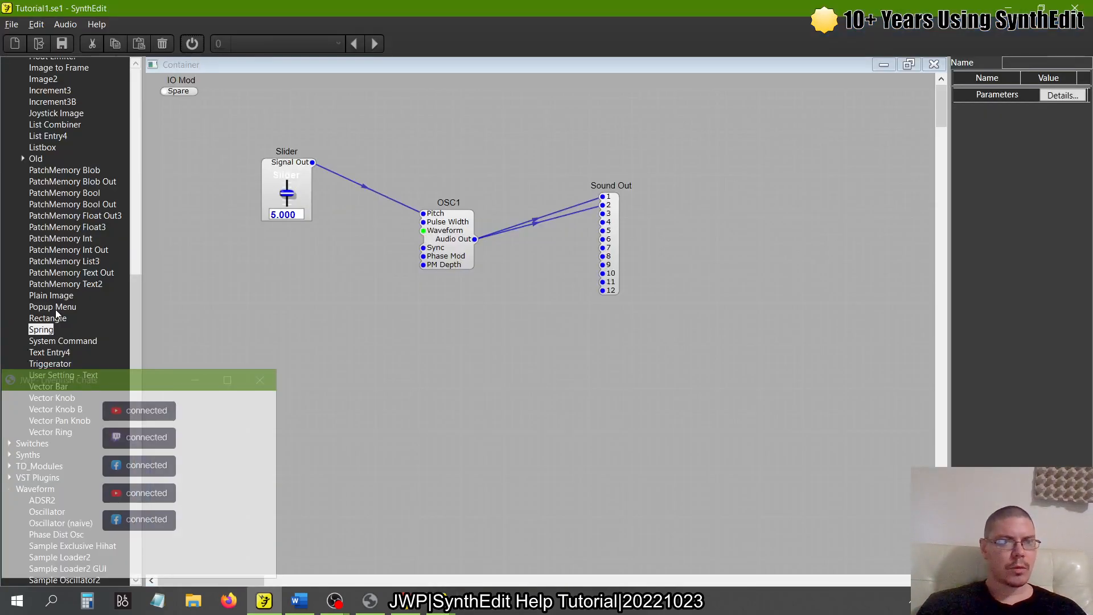
pyautogui.scroll(10, 56, 309)
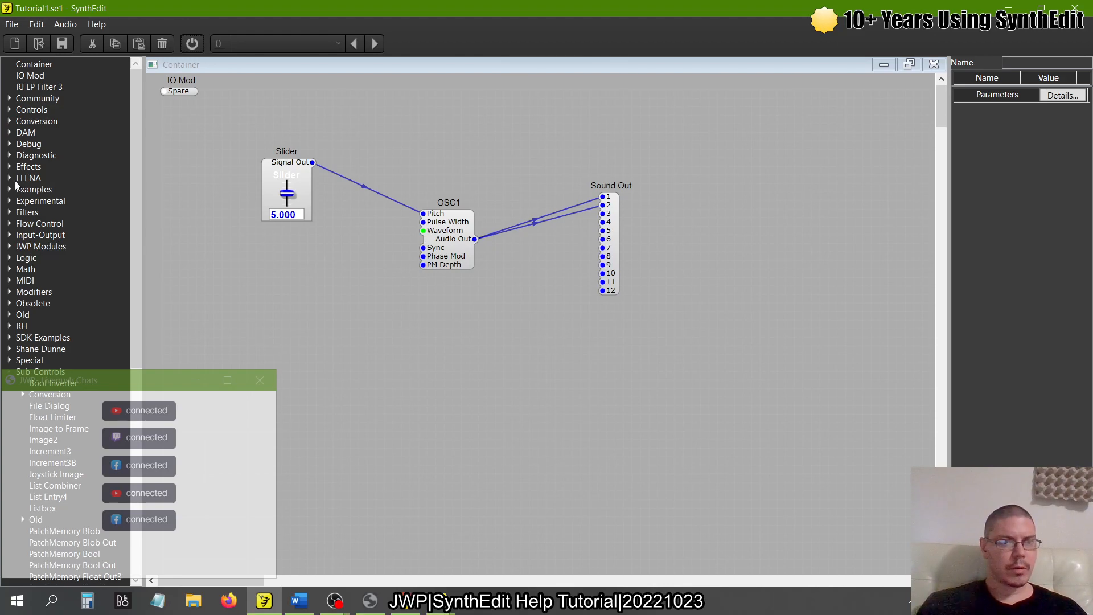
pyautogui.click(9, 212)
pyautogui.scroll(-8, 10, 217)
pyautogui.scroll(-7, 85, 302)
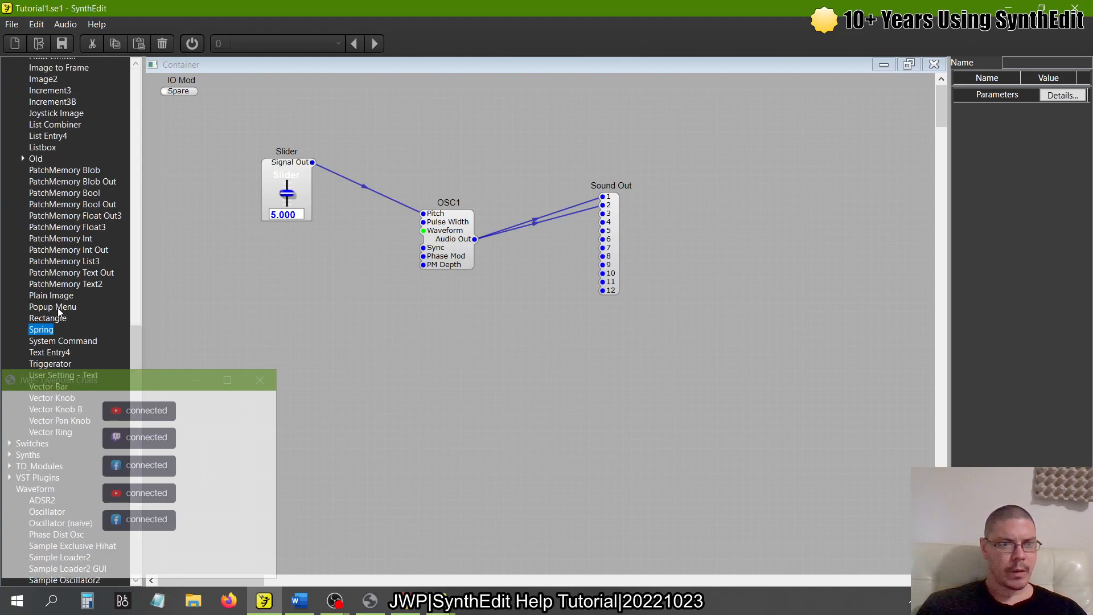
pyautogui.scroll(7, 58, 305)
pyautogui.scroll(-5, 58, 305)
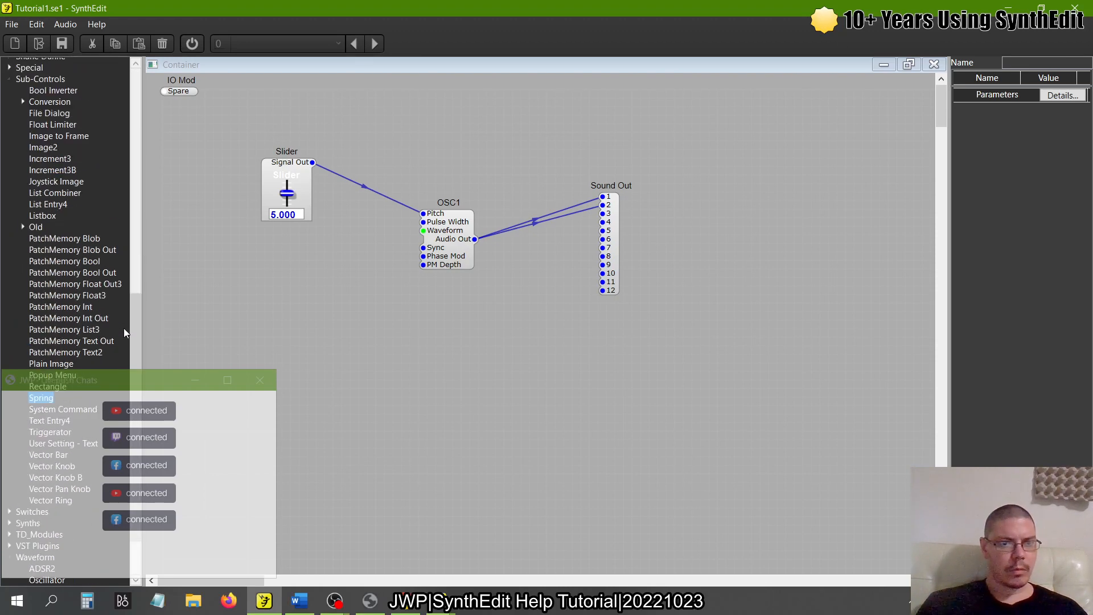
pyautogui.moveTo(136, 334); pyautogui.dragTo(138, 150)
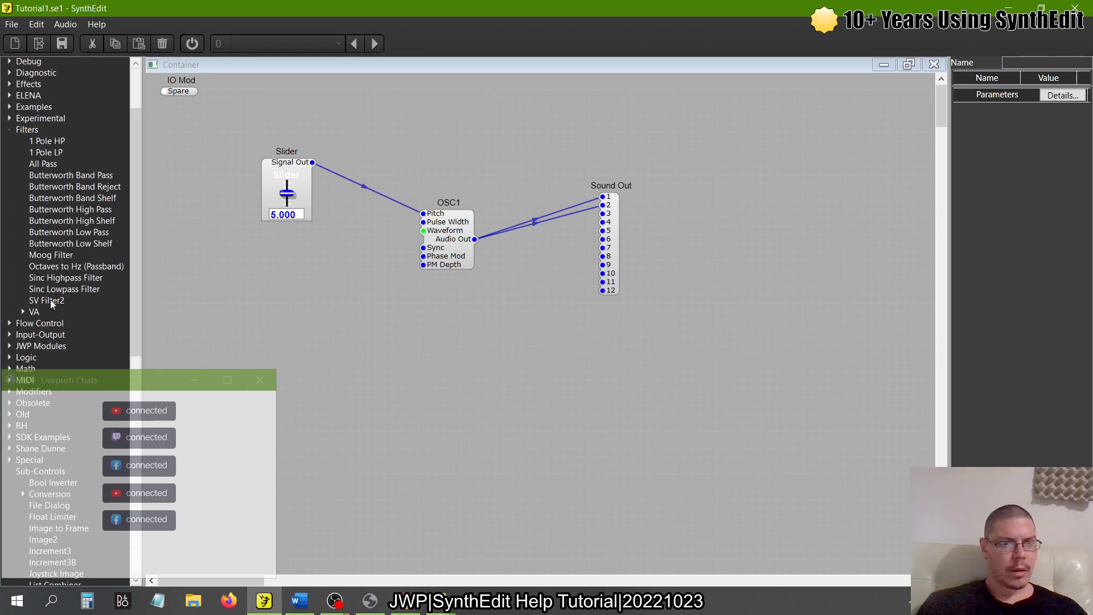
pyautogui.moveTo(50, 300); pyautogui.dragTo(416, 361)
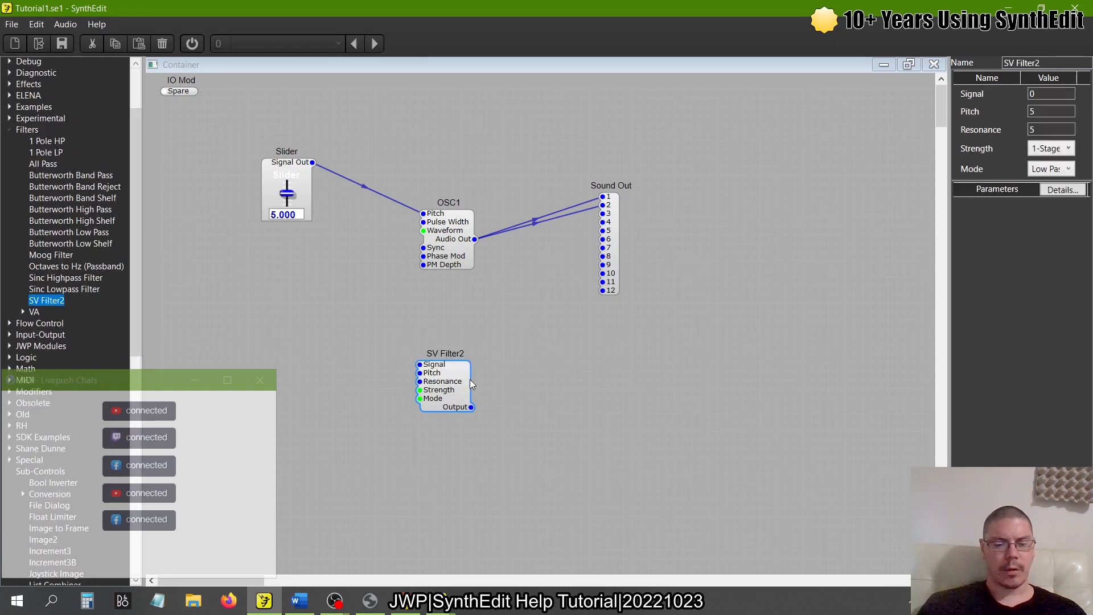
# Step: Check the filter patch diagram in the SynthEdit Tutorials window and return to the Tutorial1 project
pyautogui.hotkey('alt', 'Tab')
pyautogui.hotkey('alt', 'Tab')
pyautogui.hotkey('alt', 'Tab')
pyautogui.hotkey('alt', 'Tab')
pyautogui.hotkey('alt', 'Tab')
pyautogui.hotkey('alt', 'Tab')
pyautogui.hotkey('alt', 'Tab')
pyautogui.hotkey('alt', 'Tab')
pyautogui.hotkey('alt', 'Tab')
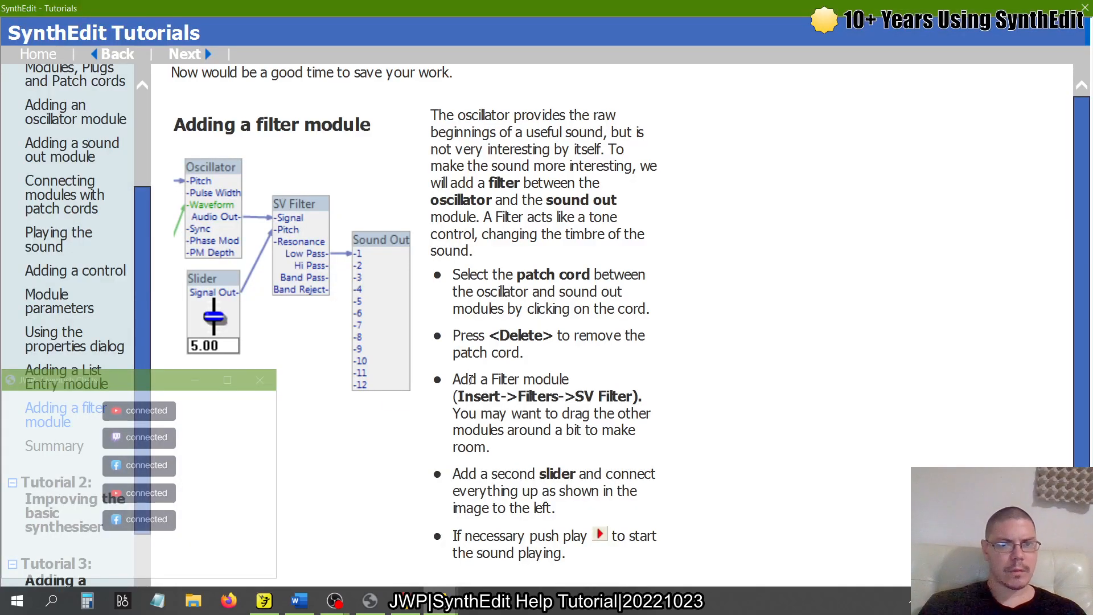
pyautogui.hotkey('alt', 'Tab')
pyautogui.hotkey('alt', 'Tab')
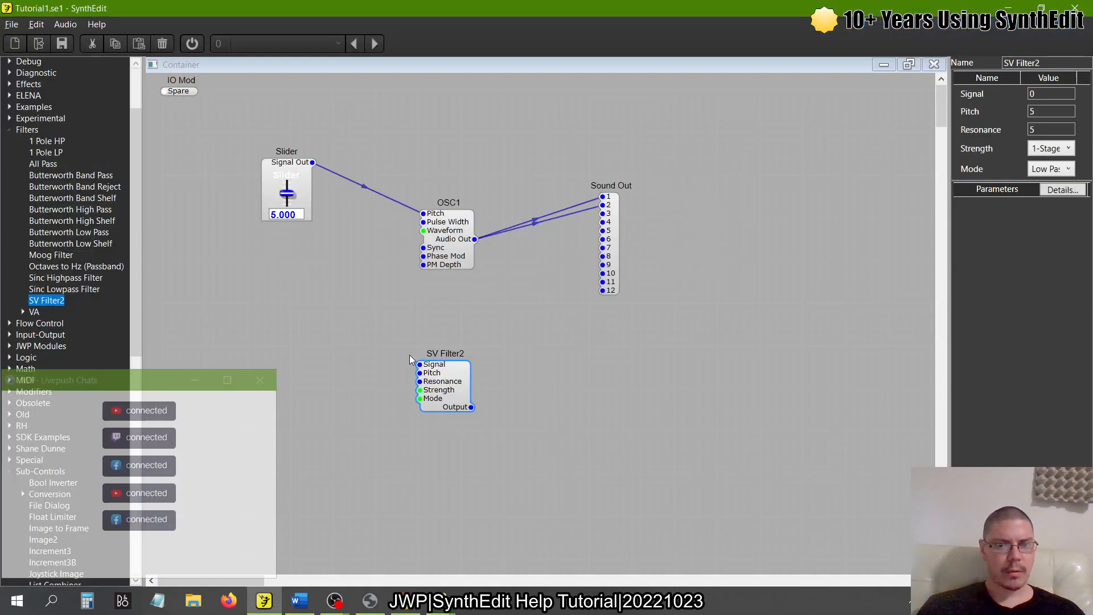
# Step: Set the SV Filter2 module's Strength to 2-Stage and select Low Pass as its Mode
pyautogui.click(1065, 149)
pyautogui.click(1058, 169)
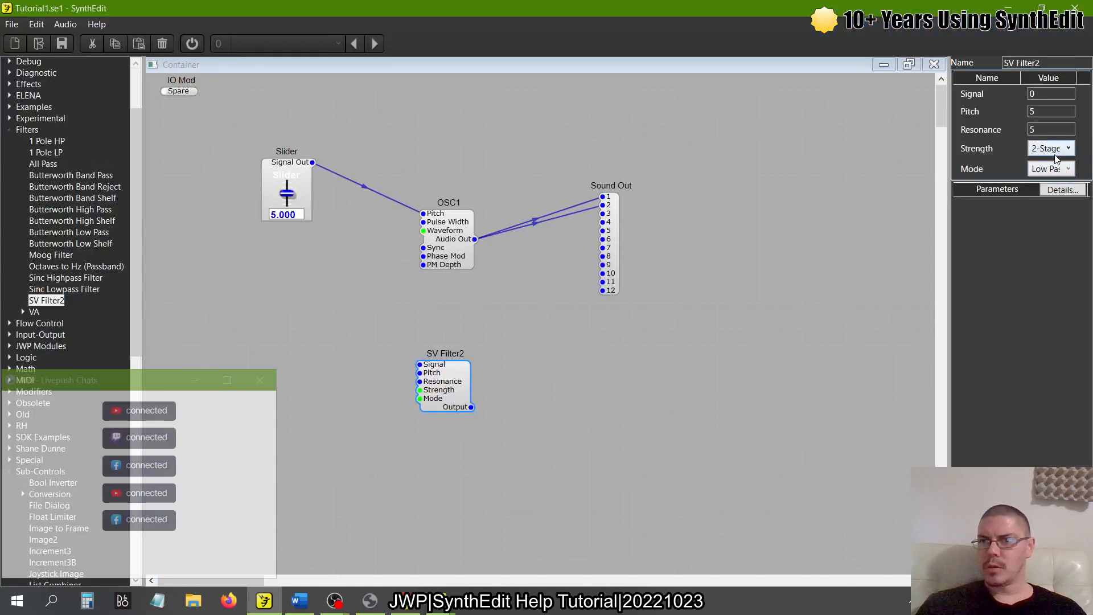
pyautogui.click(1058, 169)
pyautogui.click(1057, 171)
pyautogui.click(1058, 170)
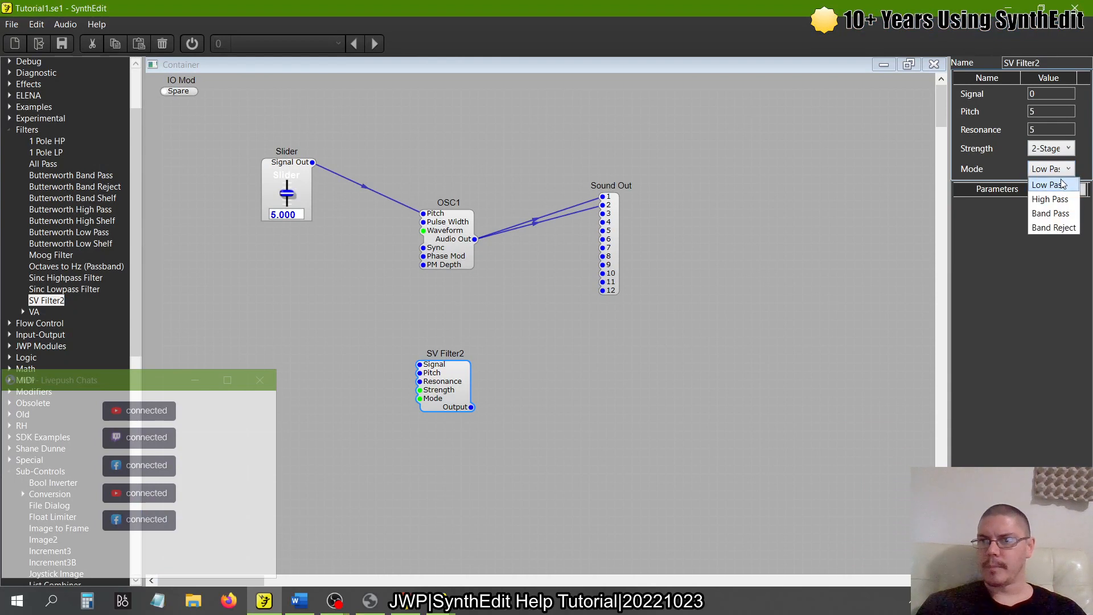
pyautogui.click(1062, 184)
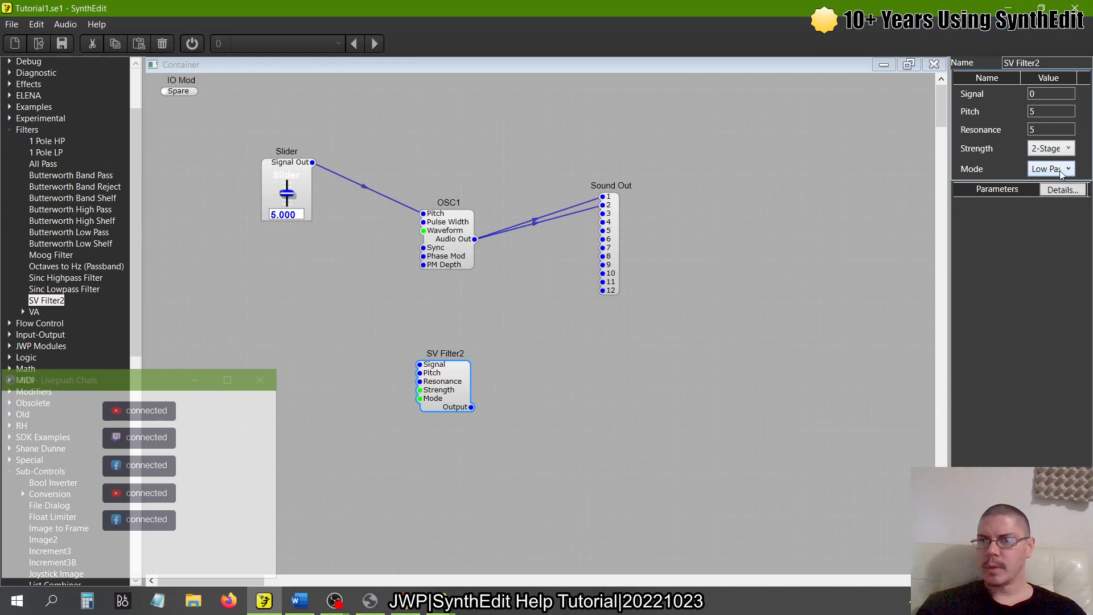
# Step: Add a StateVar Filter and a StateVar Filter (multi) module from the VA group of the Filters category below OSC1
pyautogui.click(28, 310)
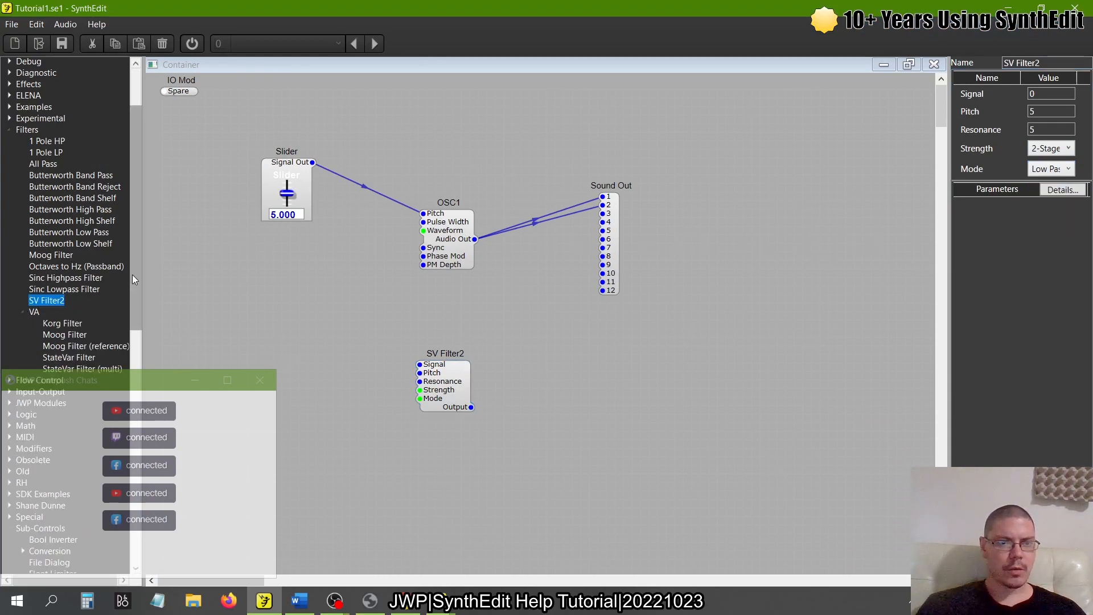
pyautogui.moveTo(132, 275); pyautogui.dragTo(325, 330)
pyautogui.moveTo(97, 309); pyautogui.dragTo(90, 312)
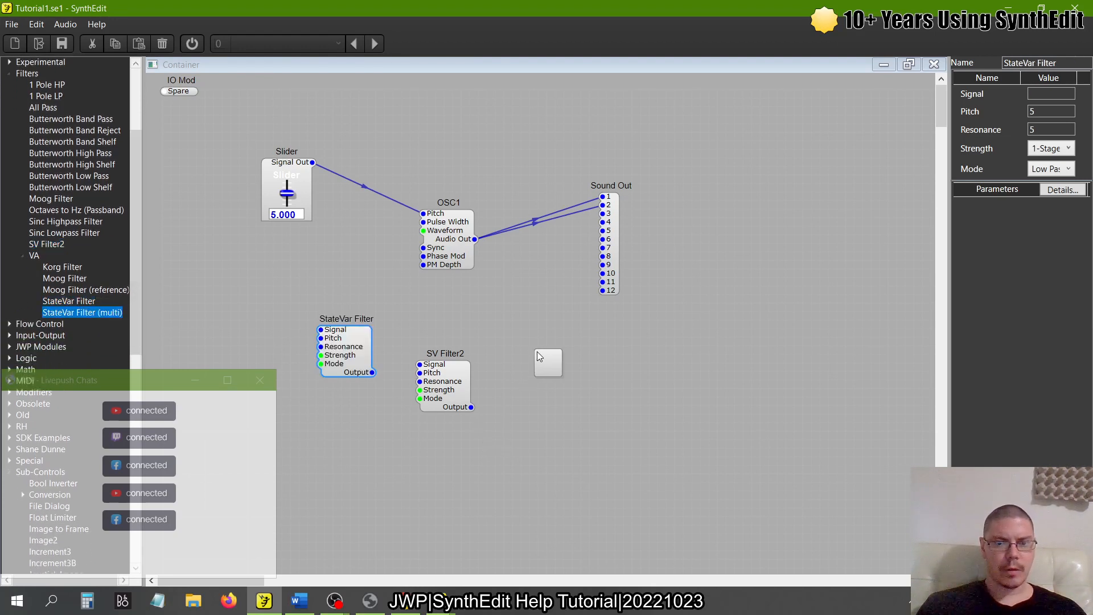
pyautogui.moveTo(538, 351); pyautogui.dragTo(539, 352)
# Step: Delete the StateVar Filter and SV Filter2 modules, and move the StateVar Filter (multi) up beside OSC1
pyautogui.moveTo(505, 487); pyautogui.dragTo(292, 312)
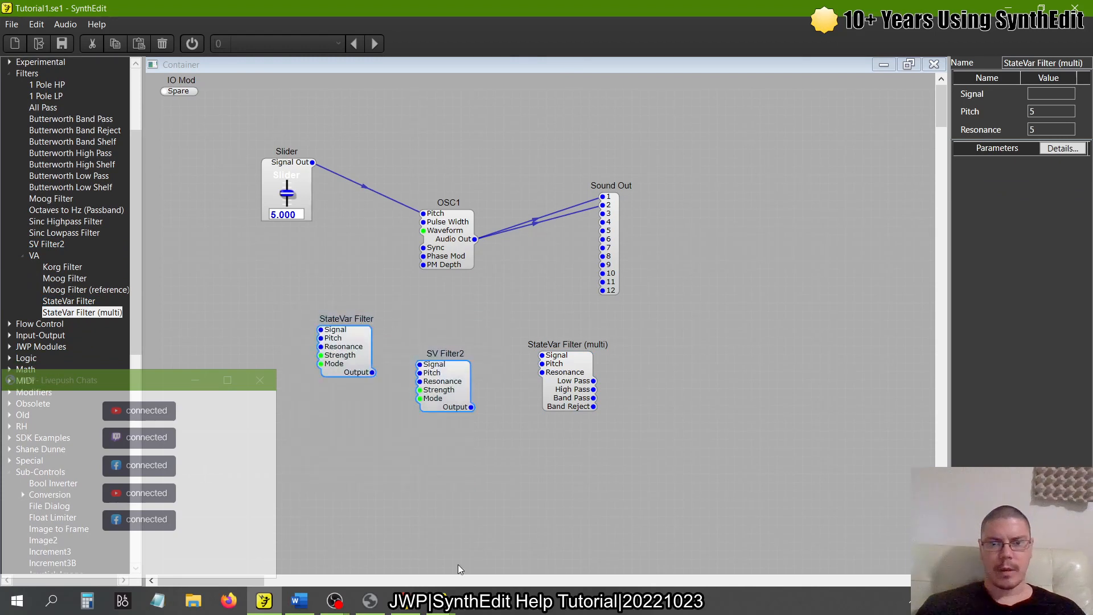
pyautogui.press('Delete')
pyautogui.moveTo(570, 388); pyautogui.dragTo(432, 344)
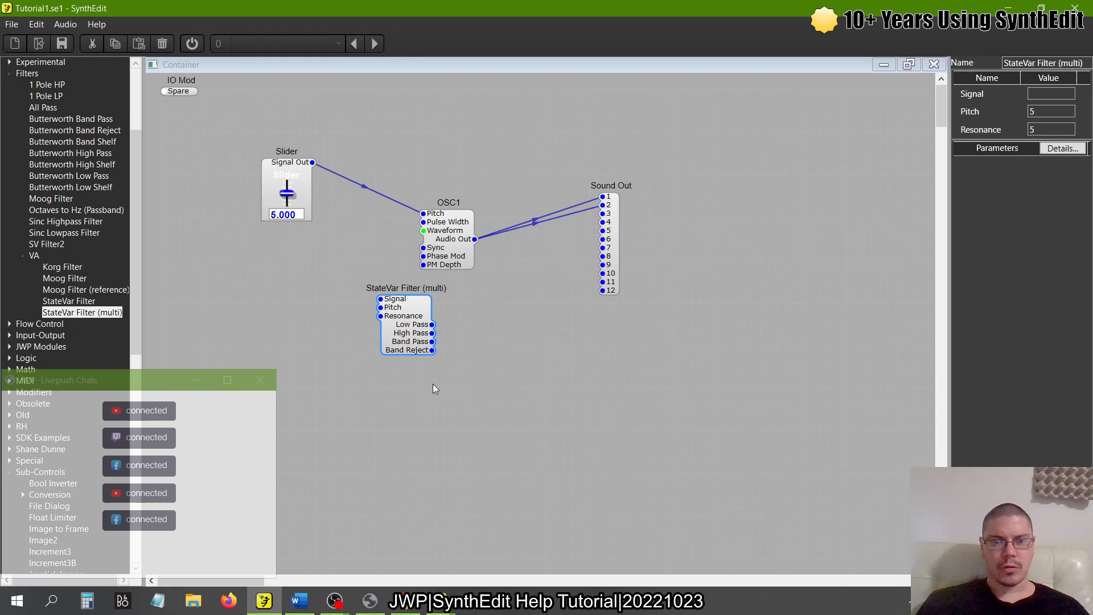
pyautogui.moveTo(406, 326); pyautogui.dragTo(517, 300)
# Step: Move Sound Out further from OSC1 and delete both patch cords between them
pyautogui.moveTo(619, 250); pyautogui.dragTo(761, 282)
pyautogui.click(609, 230)
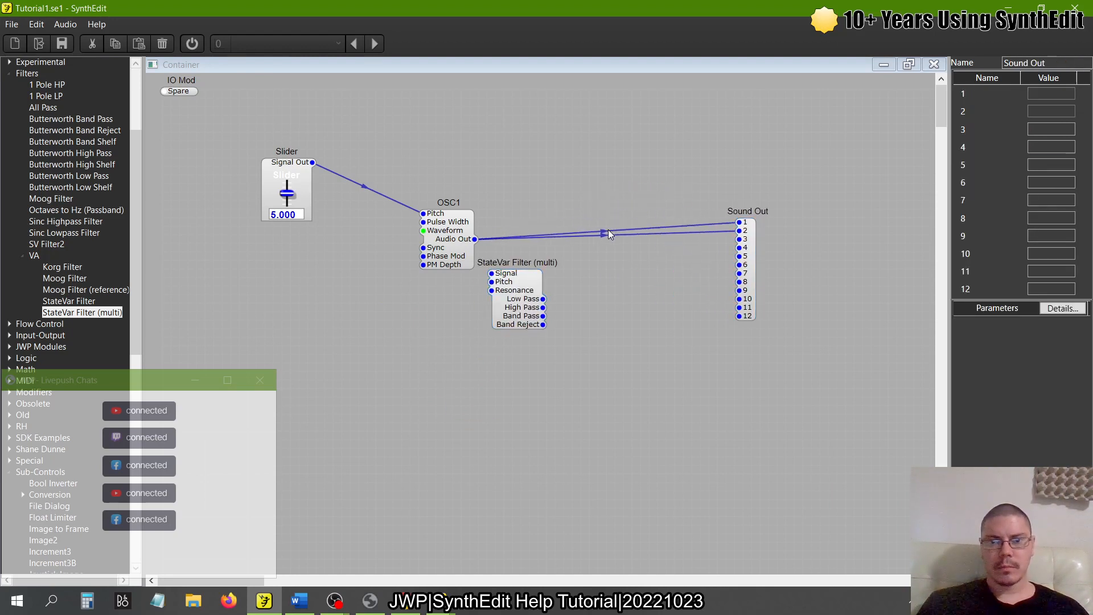
pyautogui.press('Delete')
pyautogui.click(603, 237)
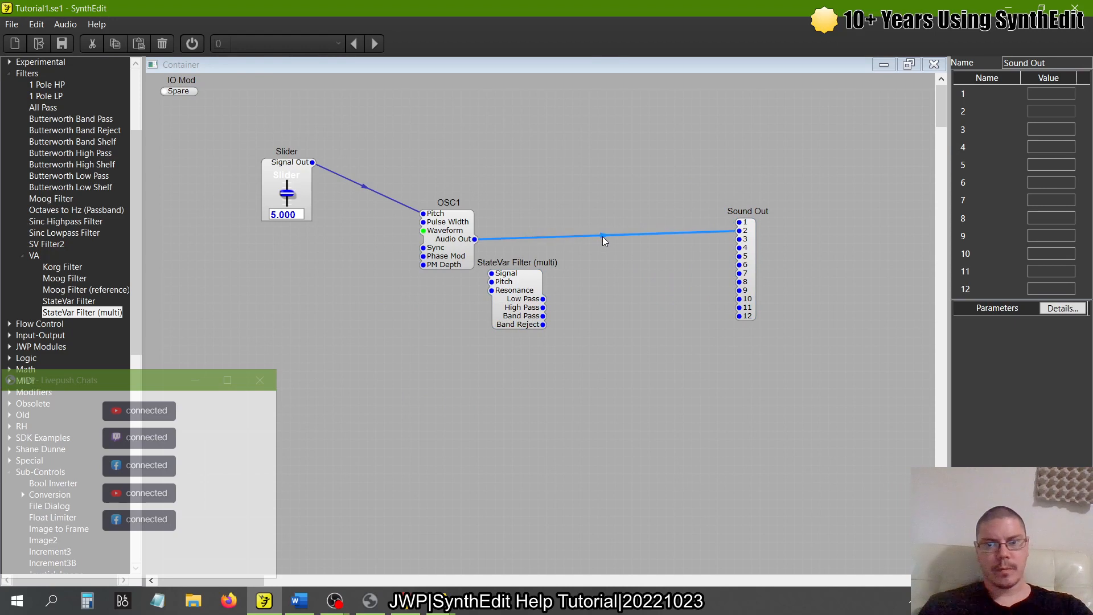
pyautogui.press('Delete')
pyautogui.moveTo(47, 244); pyautogui.dragTo(503, 397)
pyautogui.click(623, 394)
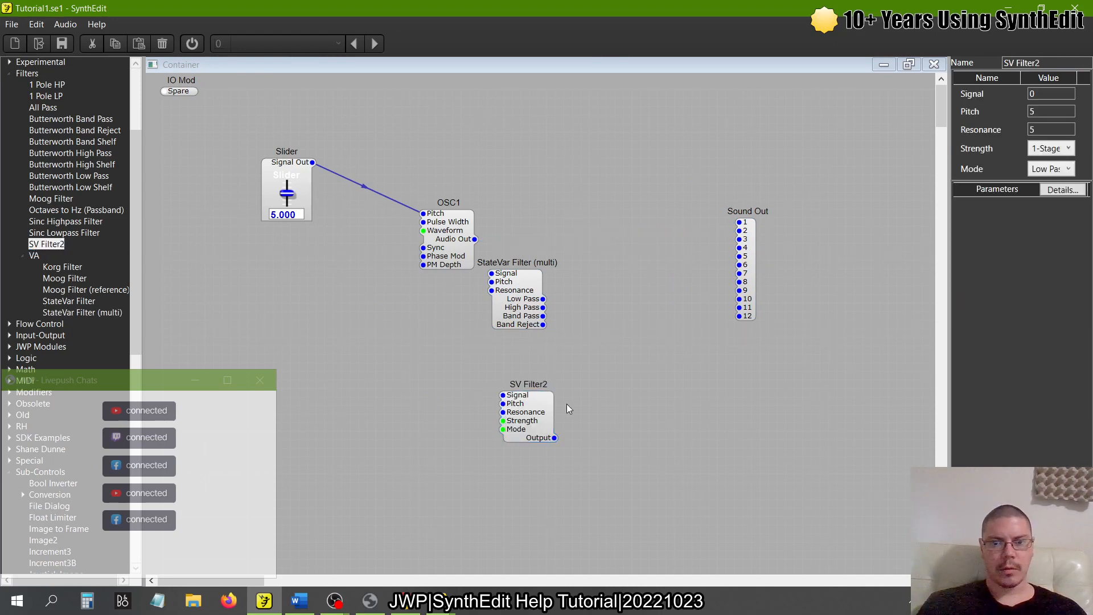
pyautogui.click(538, 409)
pyautogui.press('Delete')
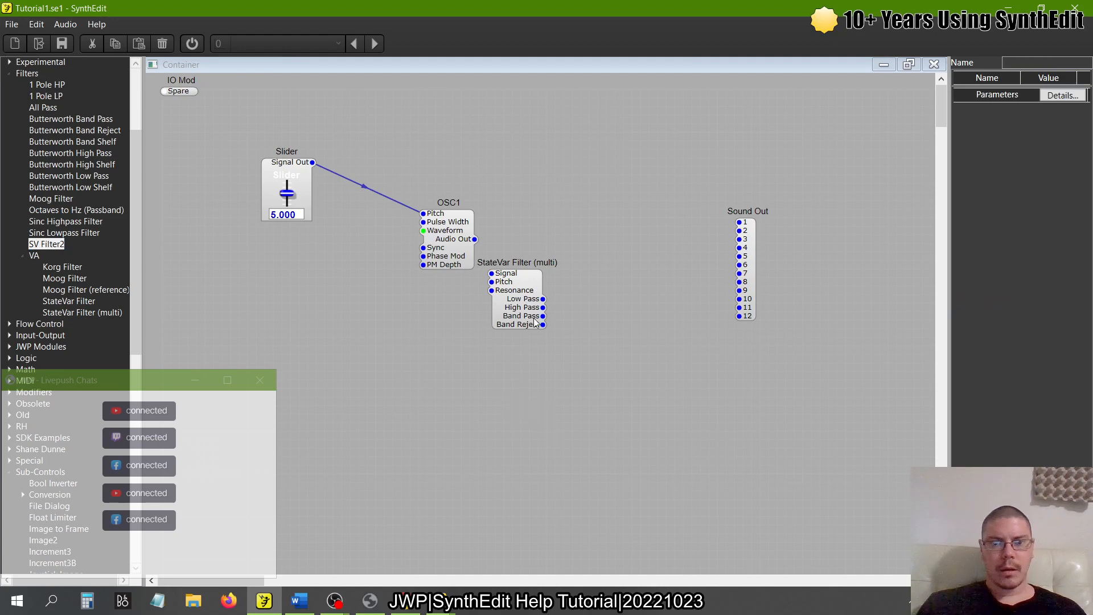
# Step: Align the StateVar Filter (multi) between OSC1 and Sound Out, and connect OSC1's Audio Out to the filter's Signal input
pyautogui.moveTo(523, 290); pyautogui.dragTo(557, 230)
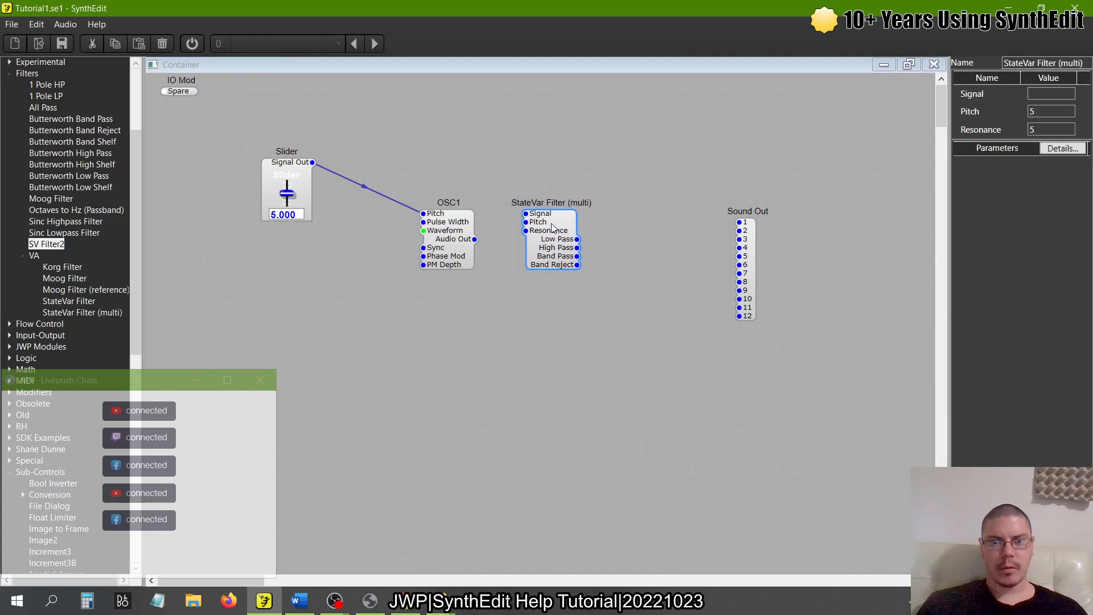
pyautogui.moveTo(475, 240); pyautogui.dragTo(524, 215)
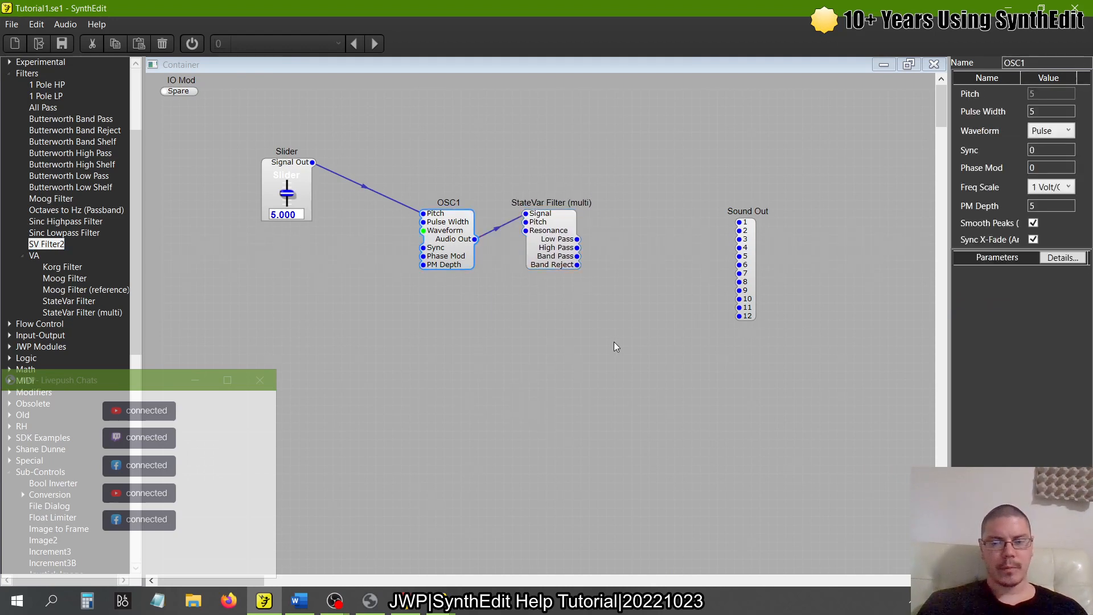
# Step: Check the patch diagram in the SynthEdit Tutorials window, and connect the filter's Low Pass output to Sound Out inputs 1 and 2 in Tutorial1
pyautogui.hotkey('alt', 'Tab')
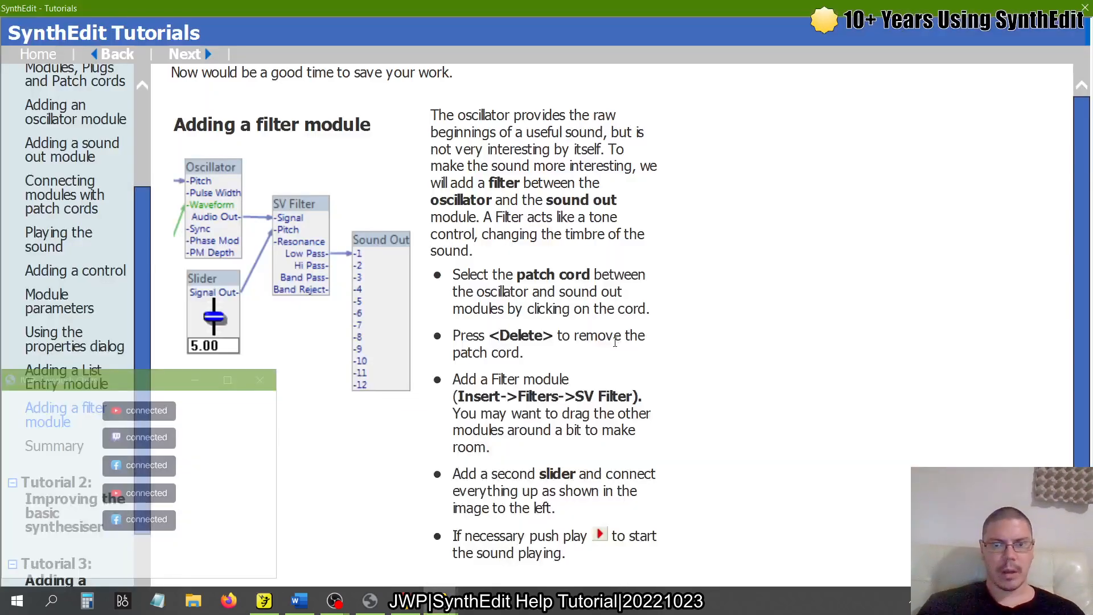
pyautogui.scroll(-3, 615, 342)
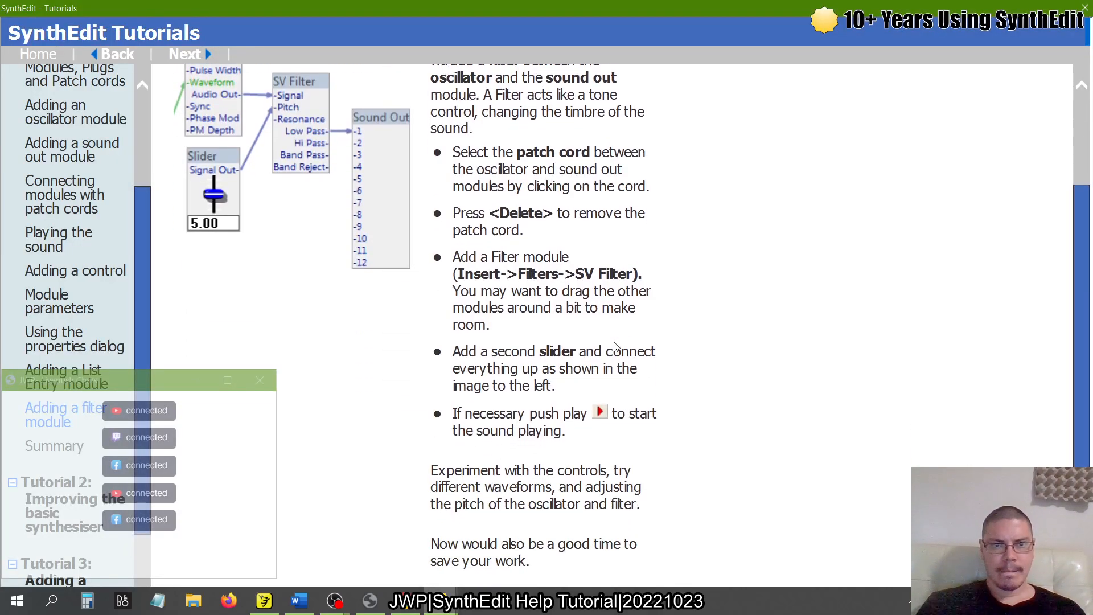
pyautogui.scroll(3, 615, 344)
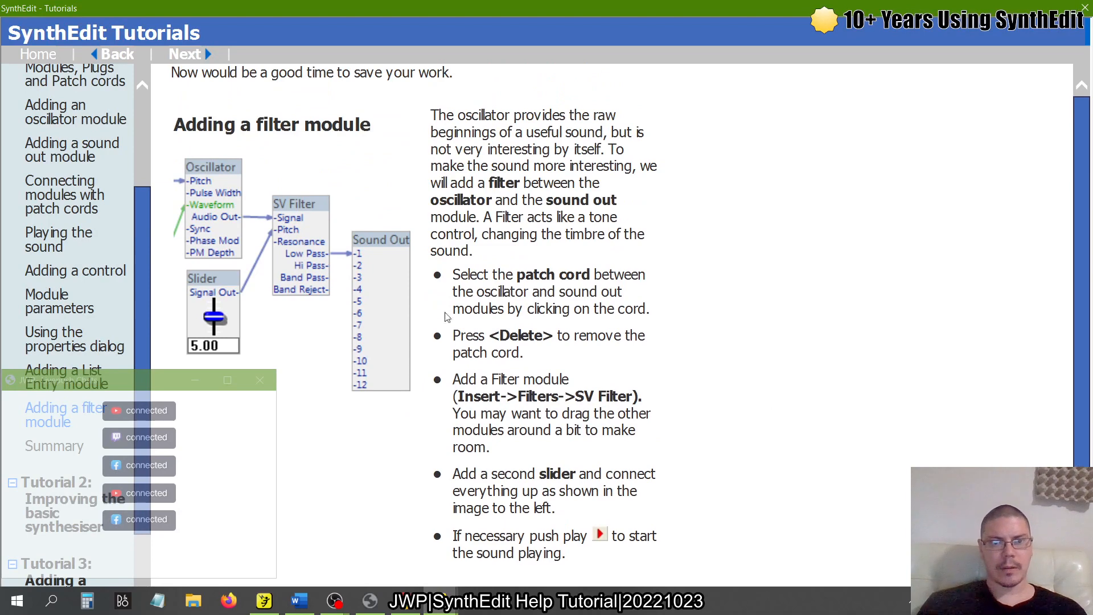
pyautogui.hotkey('alt', 'Tab')
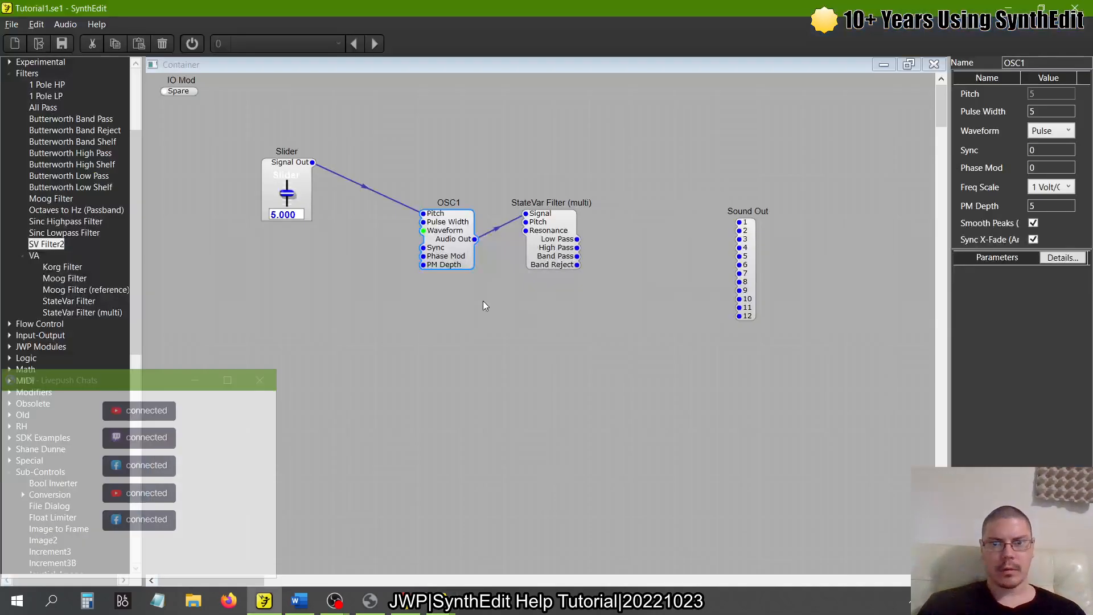
pyautogui.click(577, 240)
pyautogui.moveTo(577, 238); pyautogui.dragTo(739, 223)
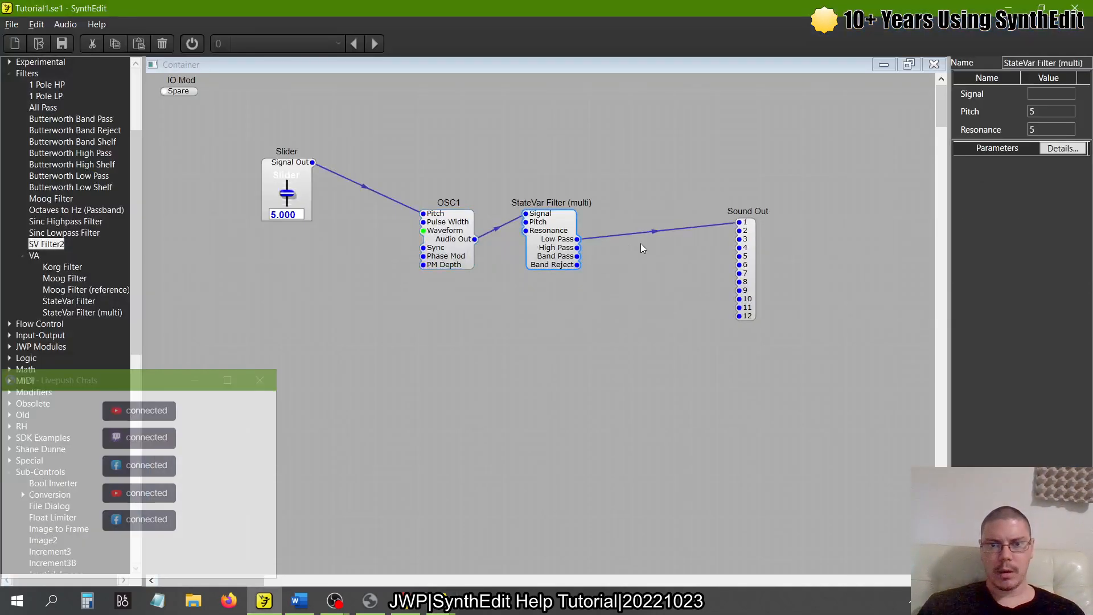
pyautogui.moveTo(577, 239); pyautogui.dragTo(656, 268)
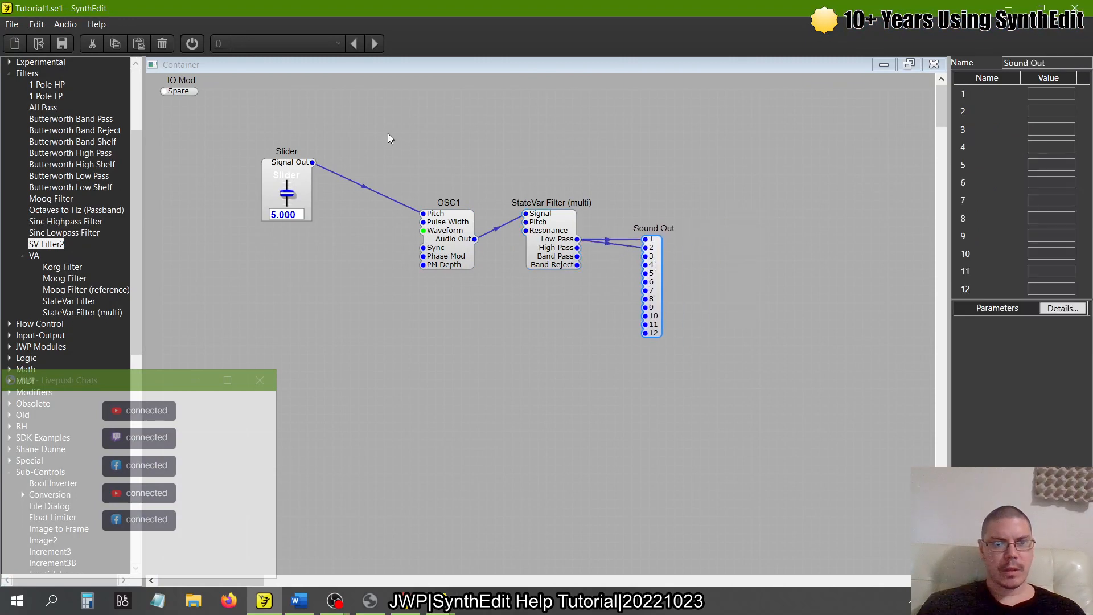
# Step: Consult the tutorial diagram again, duplicate the Slider below OSC1 in Tutorial1, and connect the copy's Signal Out to the filter's Pitch input
pyautogui.hotkey('alt', 'Tab')
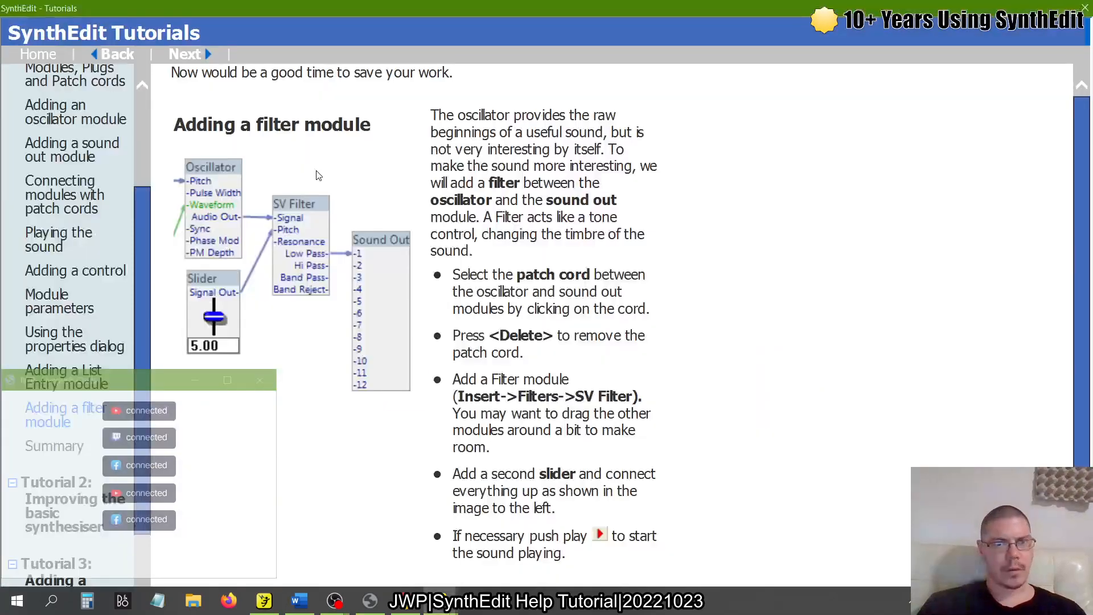
pyautogui.hotkey('alt', 'Tab')
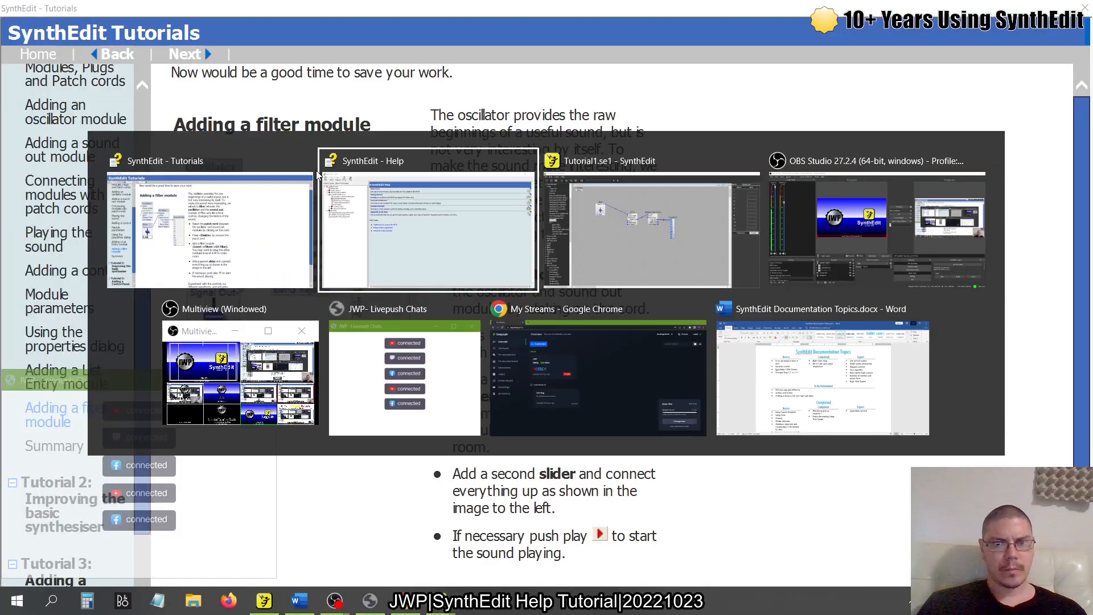
pyautogui.moveTo(283, 165); pyautogui.dragTo(341, 211)
pyautogui.hotkey('ctrl', 'c')
pyautogui.hotkey('ctrl', 'v')
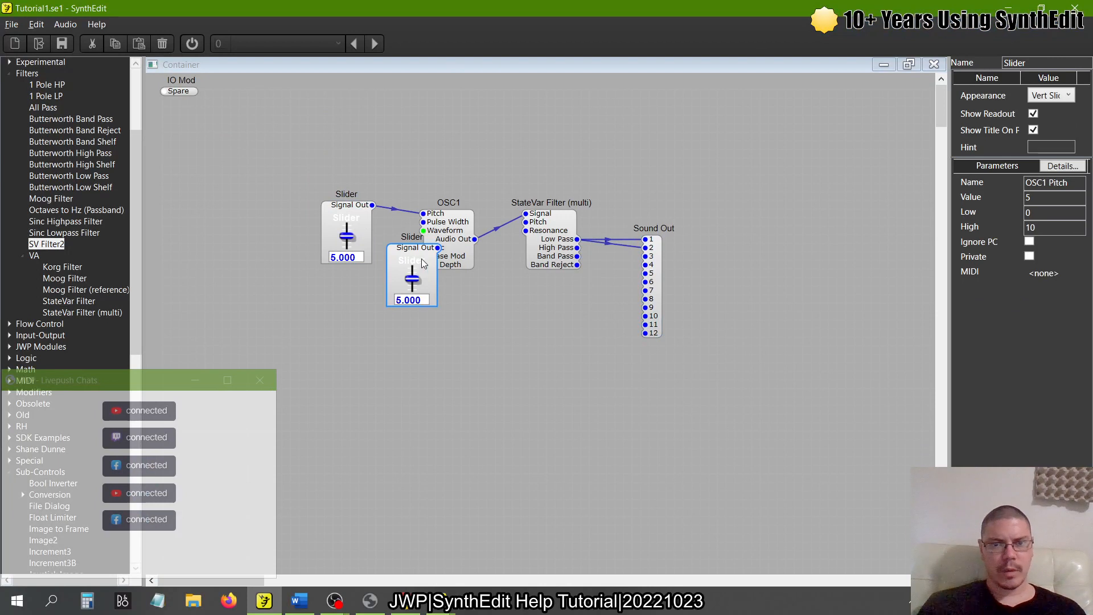
pyautogui.moveTo(422, 259); pyautogui.dragTo(539, 230)
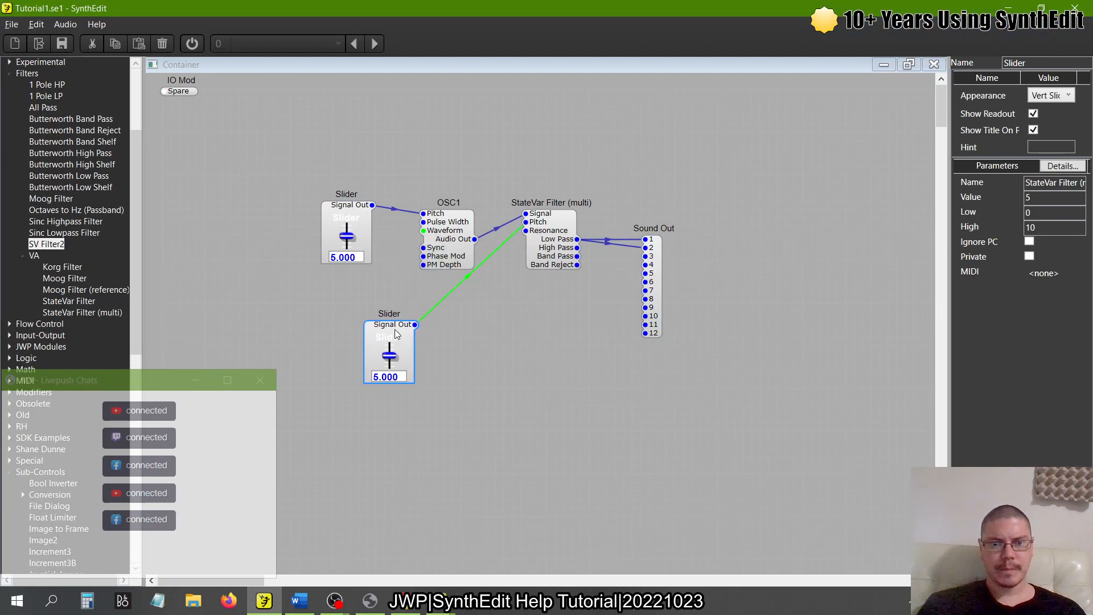
pyautogui.moveTo(395, 329); pyautogui.dragTo(420, 329)
# Step: Read the remaining filter instructions and the Summary page in the SynthEdit Tutorials window, and return to the Tutorial1 project
pyautogui.hotkey('alt', 'Tab')
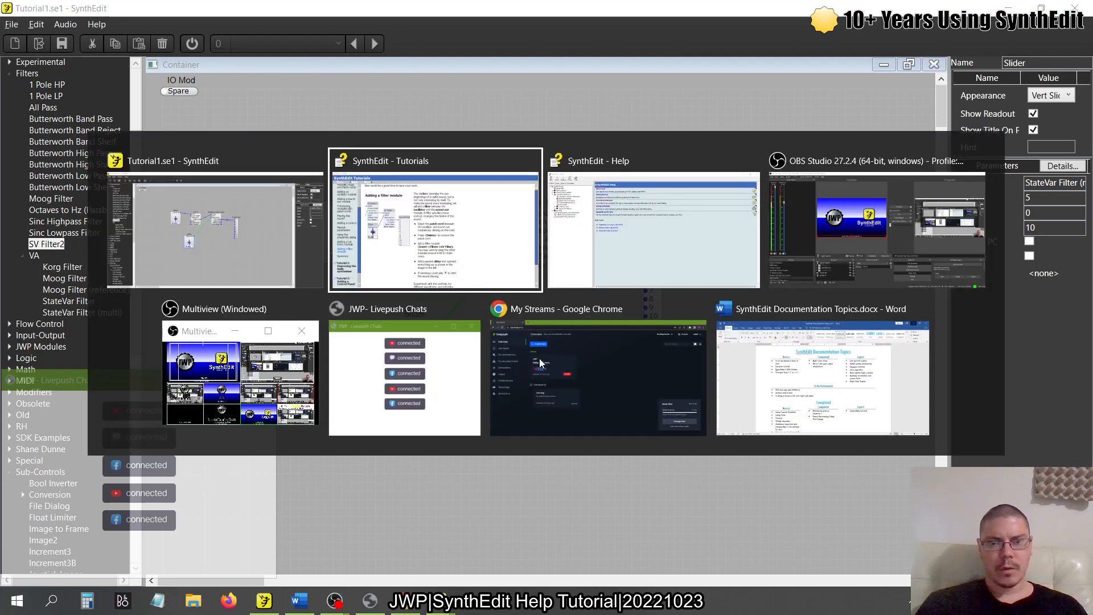
pyautogui.scroll(-2, 541, 363)
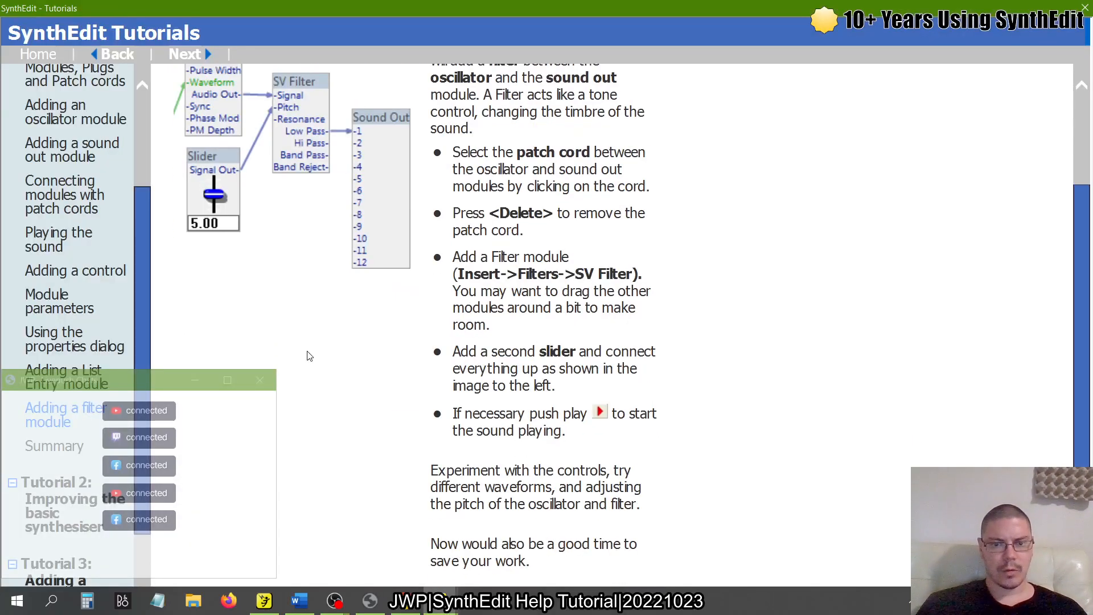
pyautogui.click(57, 447)
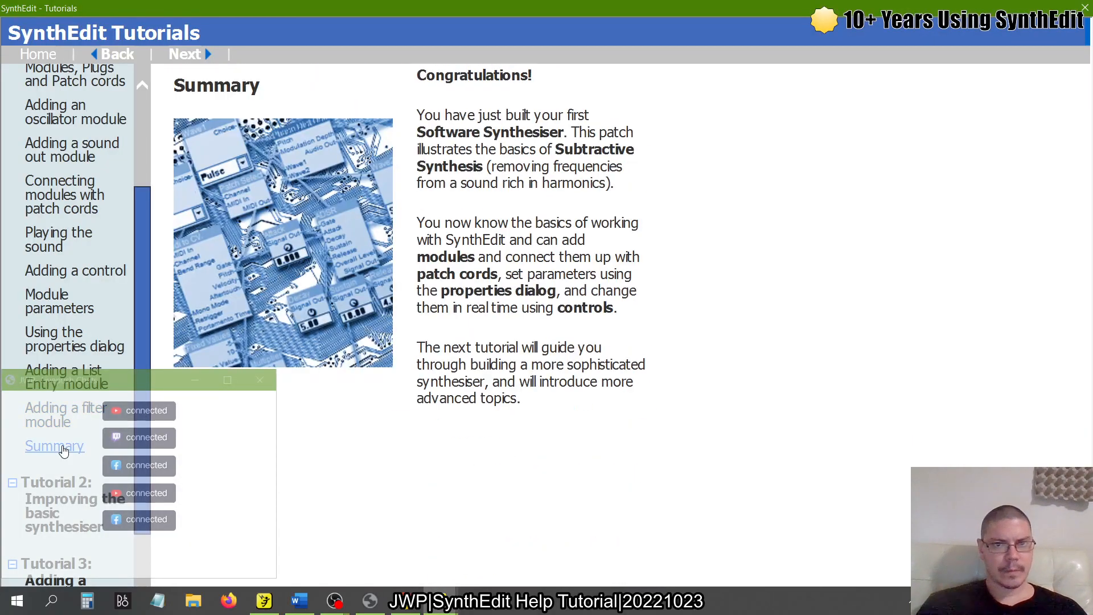
pyautogui.hotkey('alt', 'Tab')
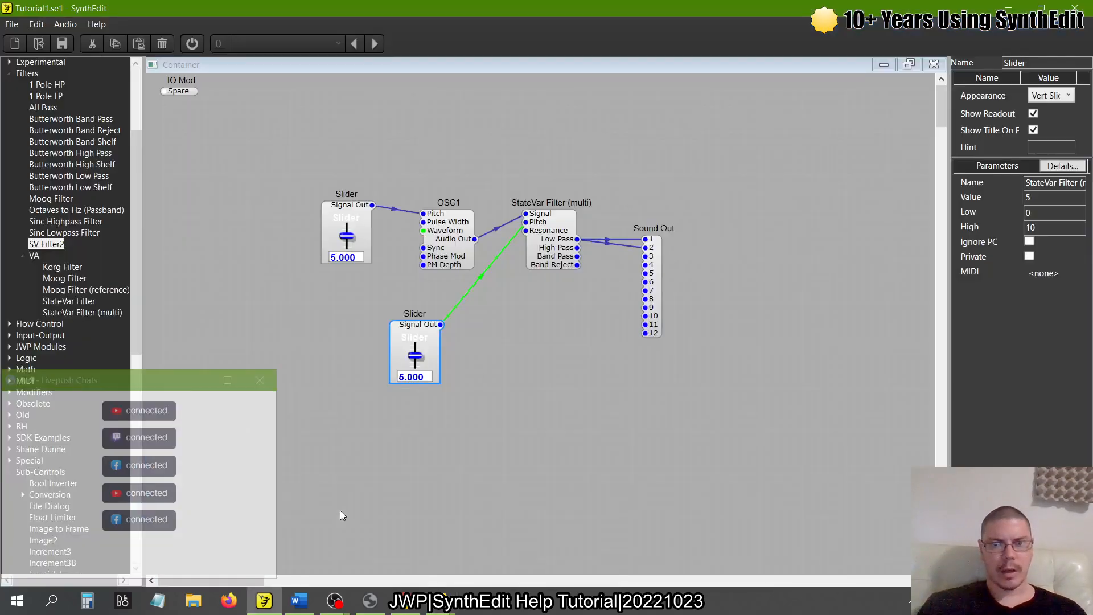
# Step: Start the audio, adjust the filter pitch slider to about 5.08 while listening, and stop the audio
pyautogui.click(192, 43)
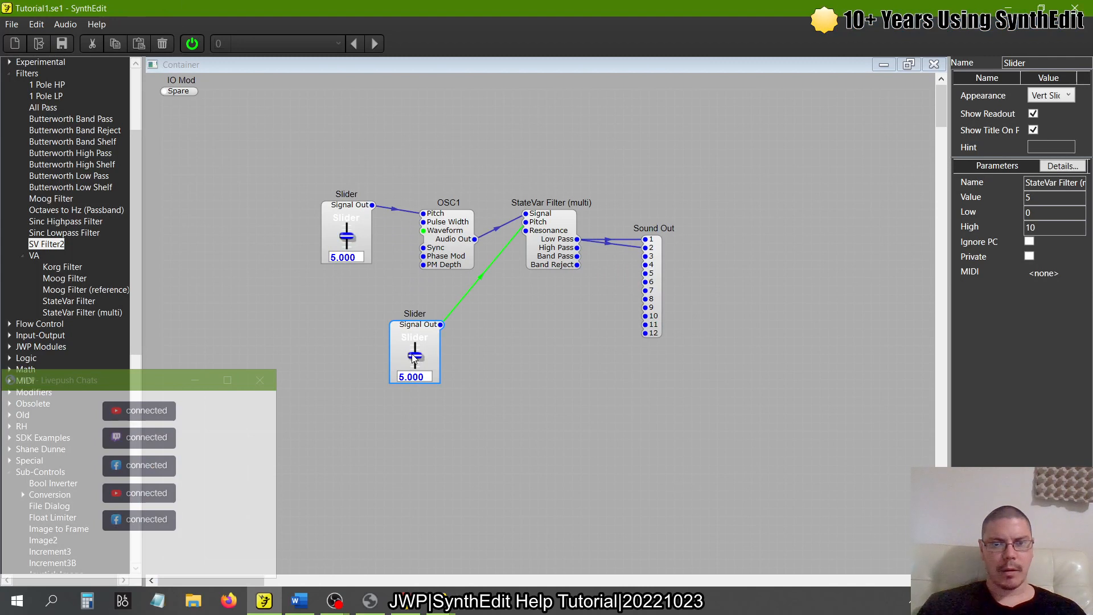
pyautogui.click(447, 257)
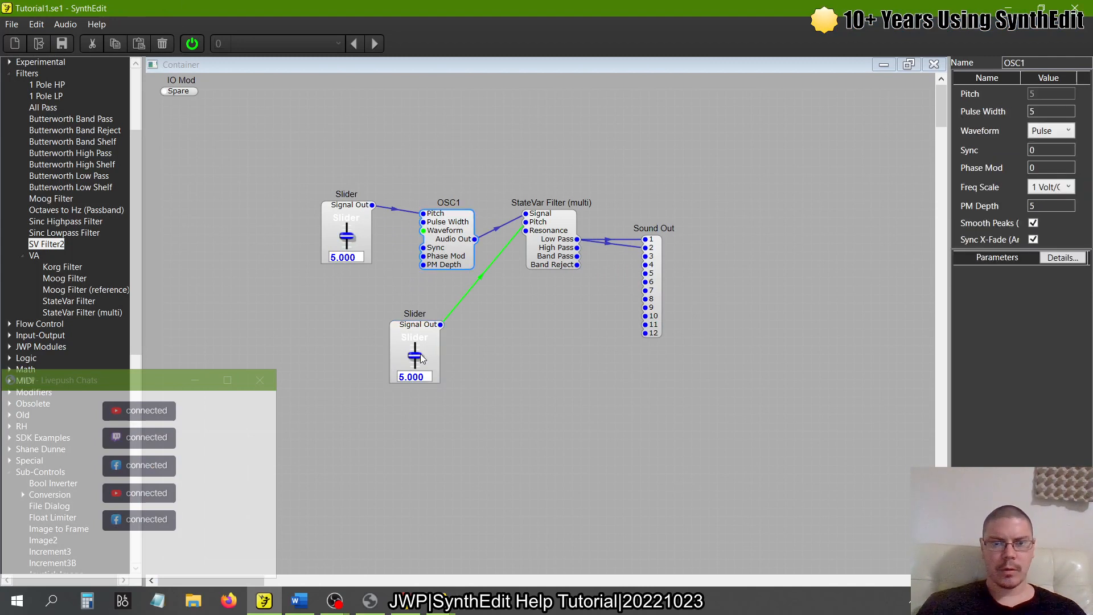
pyautogui.moveTo(417, 353); pyautogui.dragTo(417, 328)
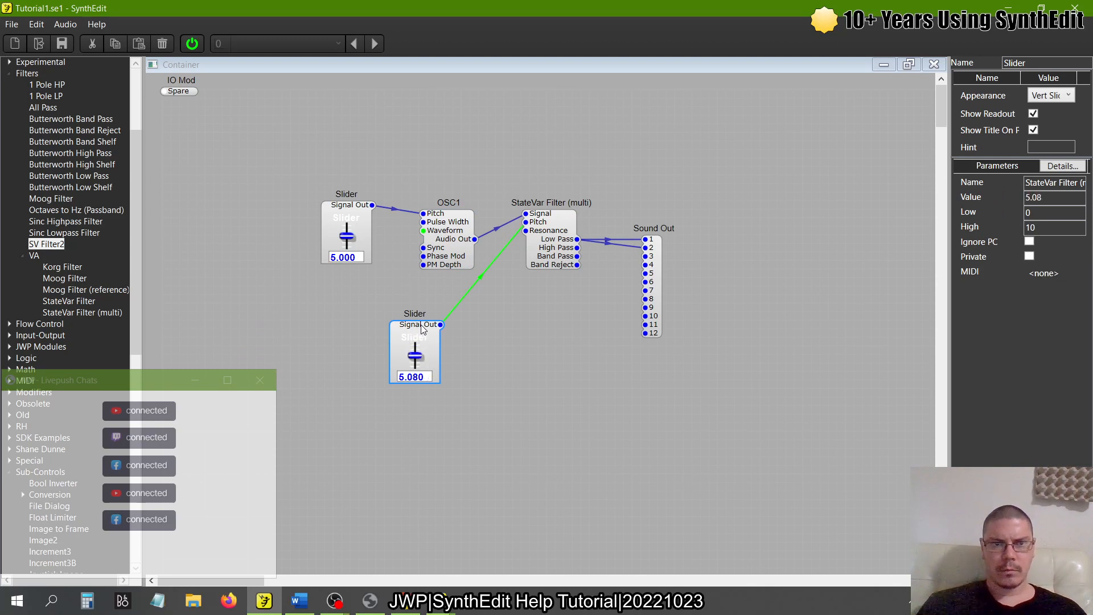
pyautogui.click(192, 43)
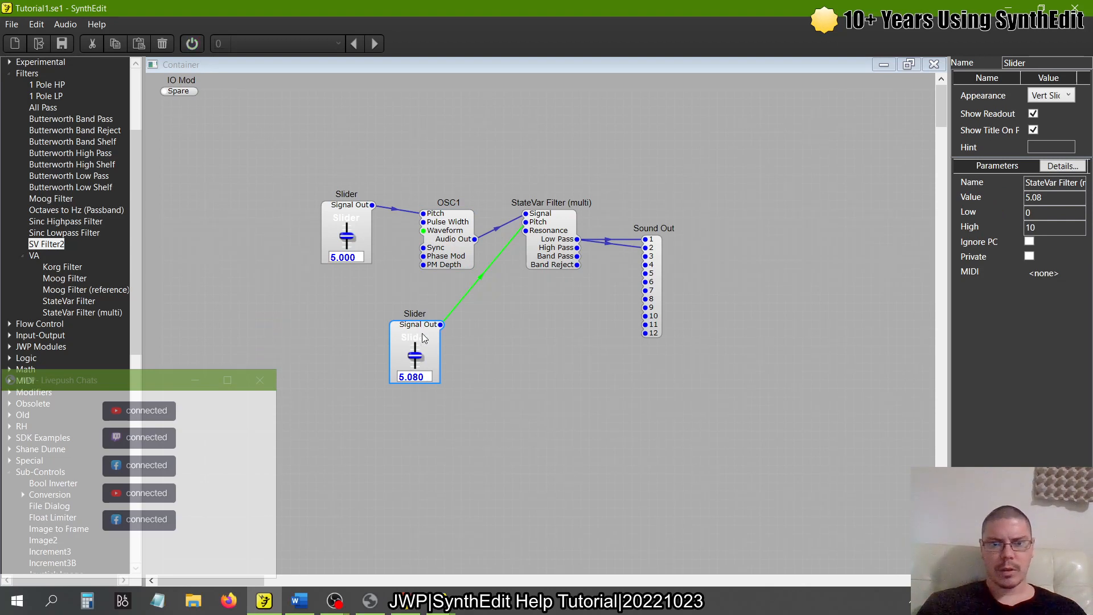
# Step: Space out the lower Slider, Sound Out and StateVar Filter (multi) modules so the patch cords have more room
pyautogui.moveTo(412, 328); pyautogui.dragTo(437, 329)
pyautogui.moveTo(654, 284); pyautogui.dragTo(696, 285)
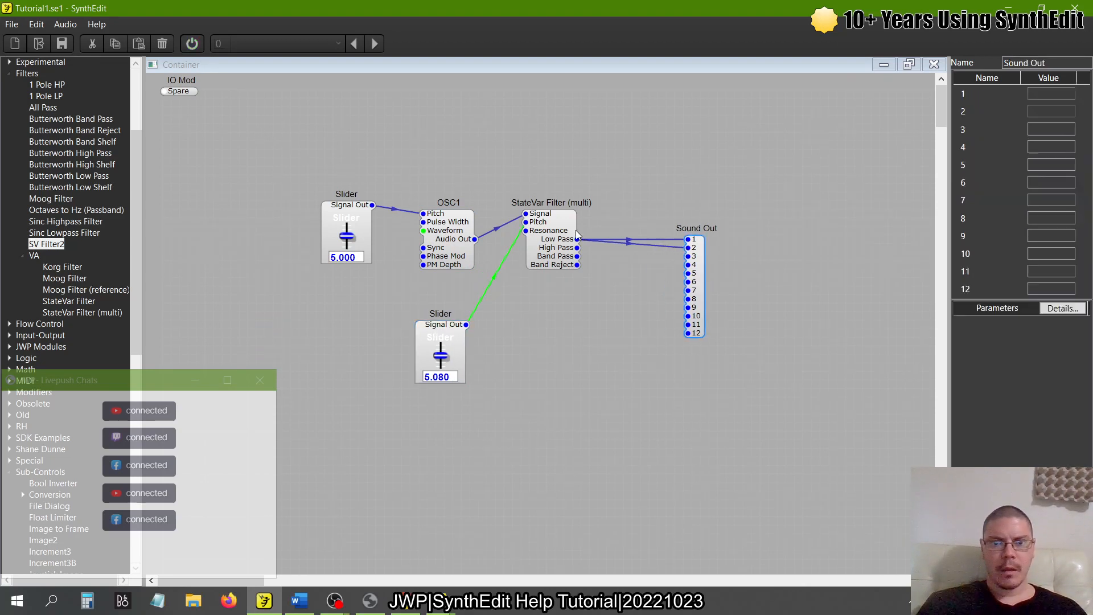
pyautogui.moveTo(554, 225); pyautogui.dragTo(597, 234)
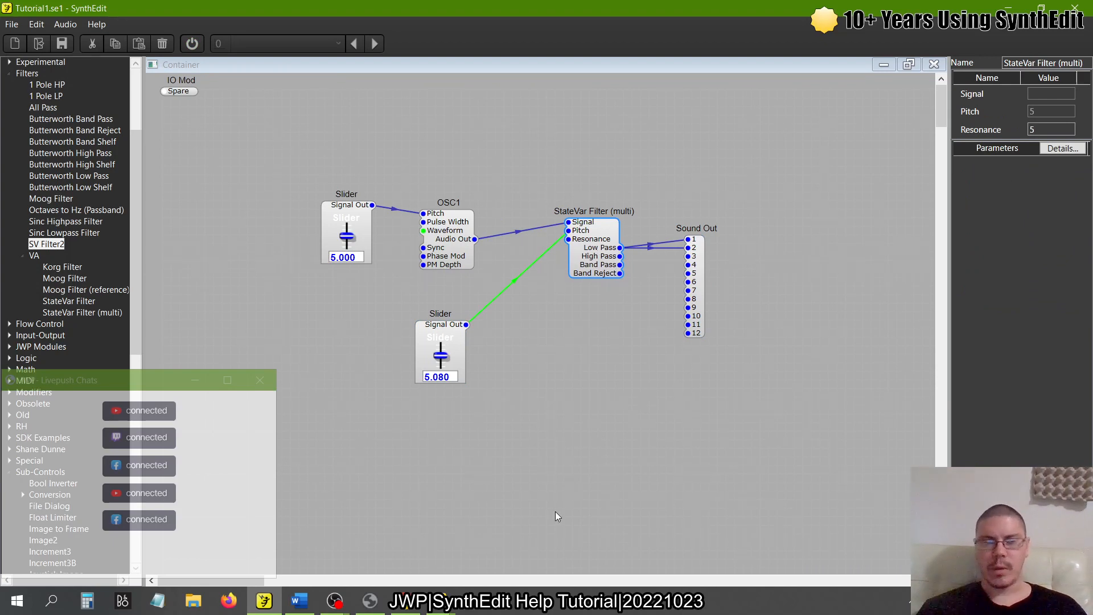
# Step: Start the audio, sweep the filter pitch slider while listening, reset it to 5, and stop the audio
pyautogui.click(194, 44)
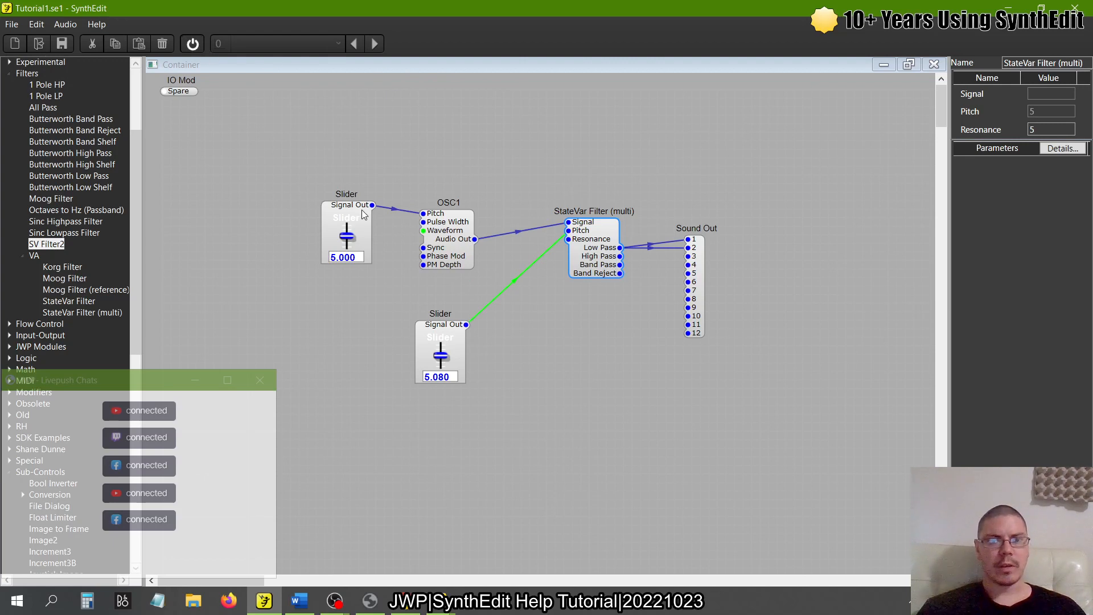
pyautogui.moveTo(442, 360)
pyautogui.mouseDown()
pyautogui.moveTo(447, 251)
pyautogui.moveTo(446, 343)
pyautogui.mouseUp()
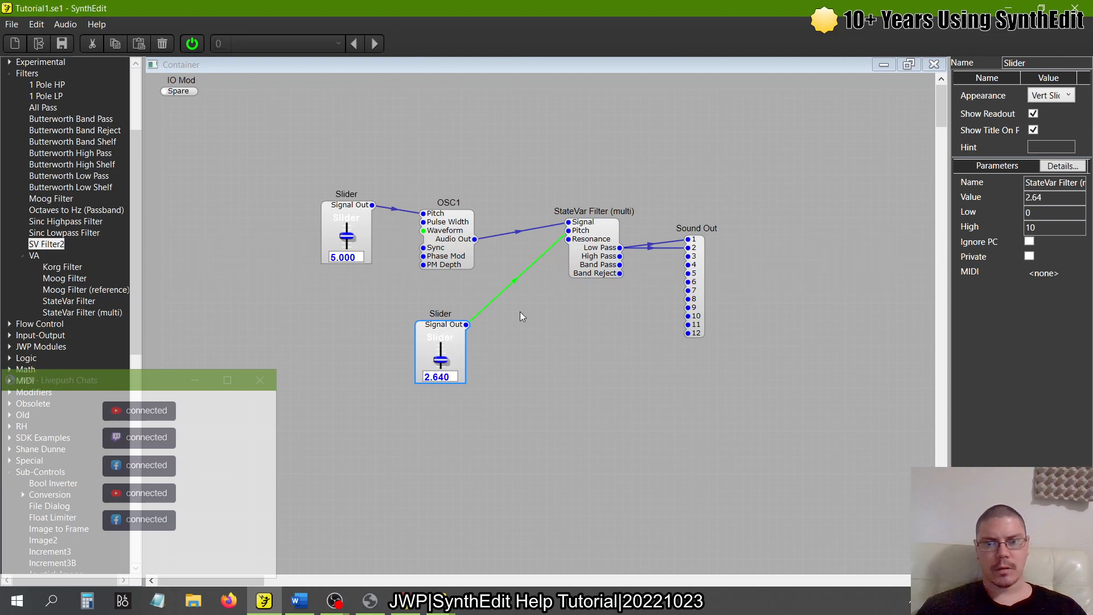
pyautogui.moveTo(440, 363); pyautogui.dragTo(444, 408)
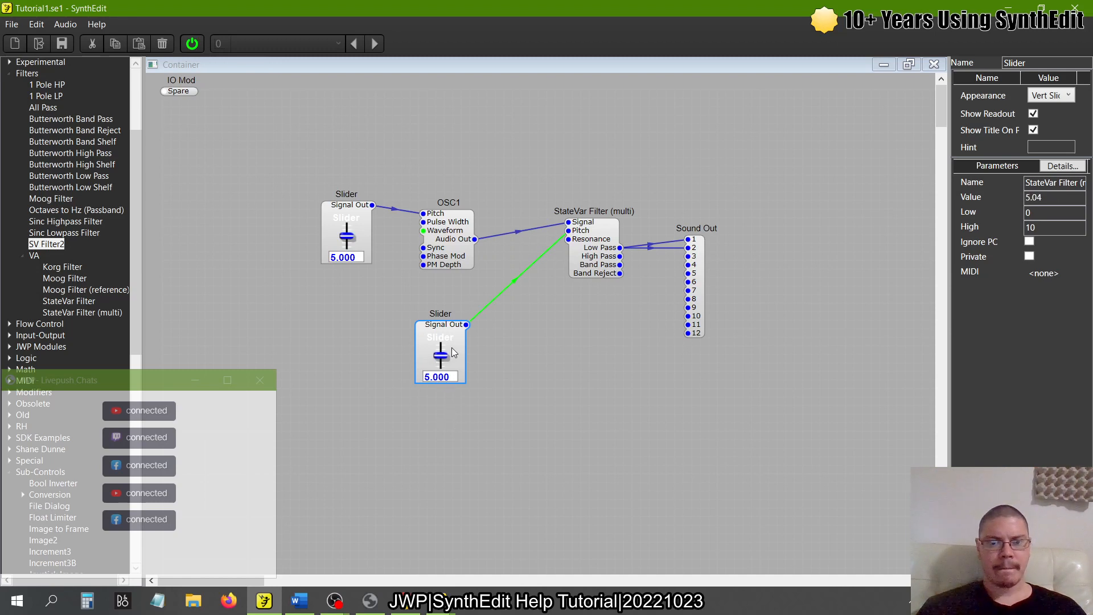
pyautogui.doubleClick(443, 377)
pyautogui.write('5')
pyautogui.press('Return')
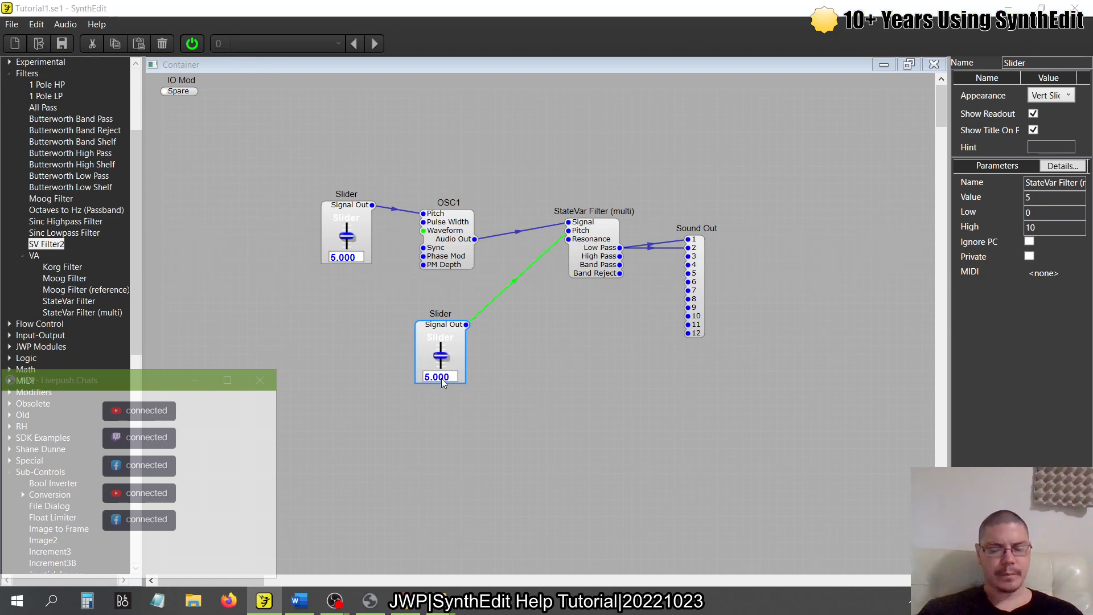
pyautogui.click(200, 45)
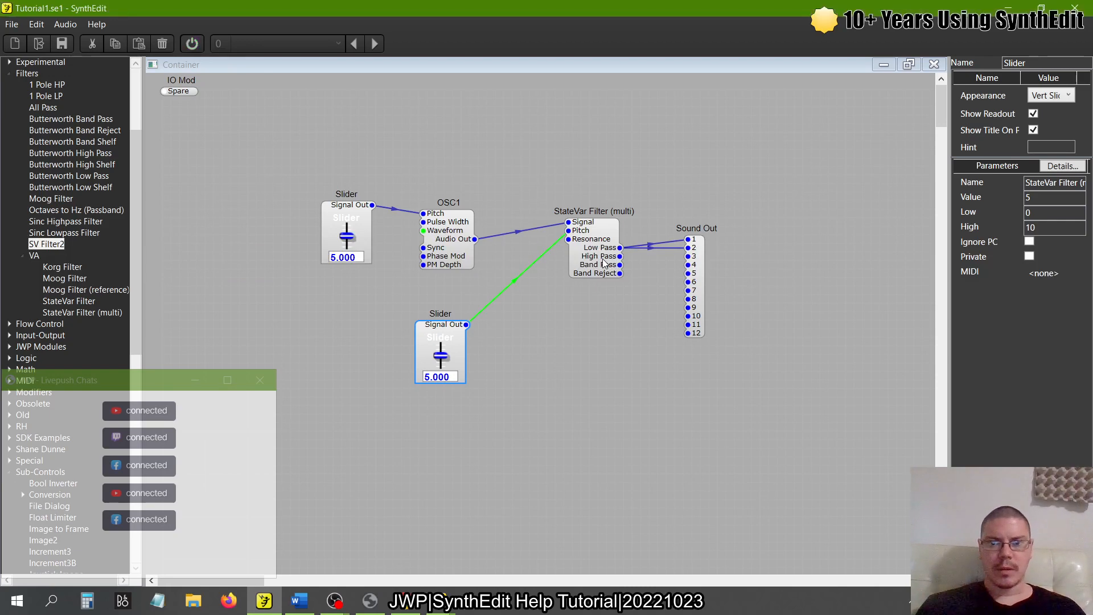
# Step: Switch to the SynthEdit Tutorials window and collapse the Tutorial 1 topics in its contents list
pyautogui.hotkey('alt', 'Tab')
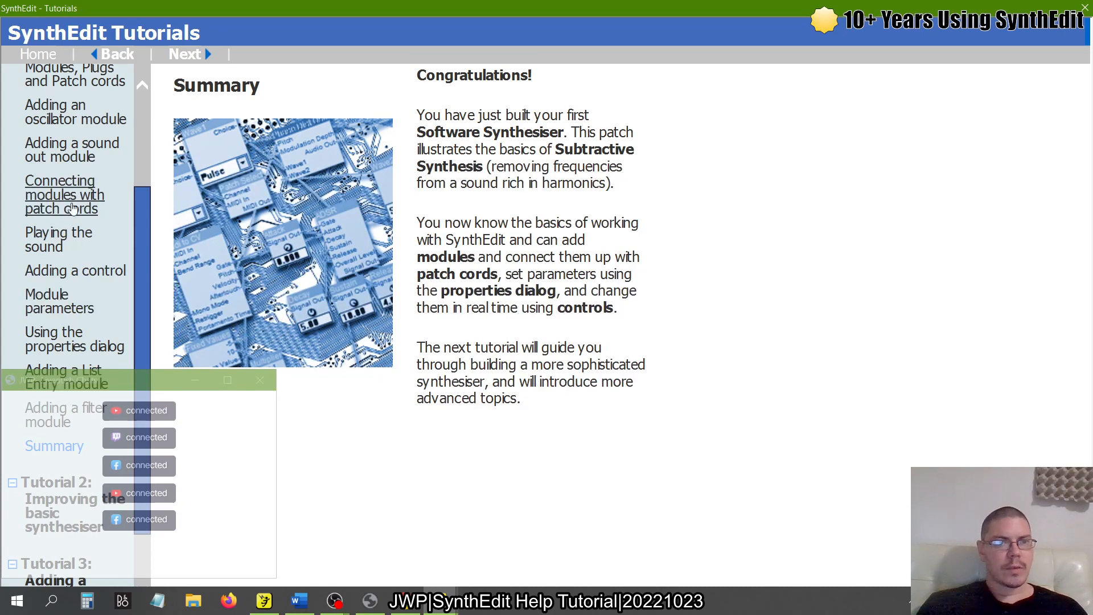
pyautogui.scroll(5, 35, 205)
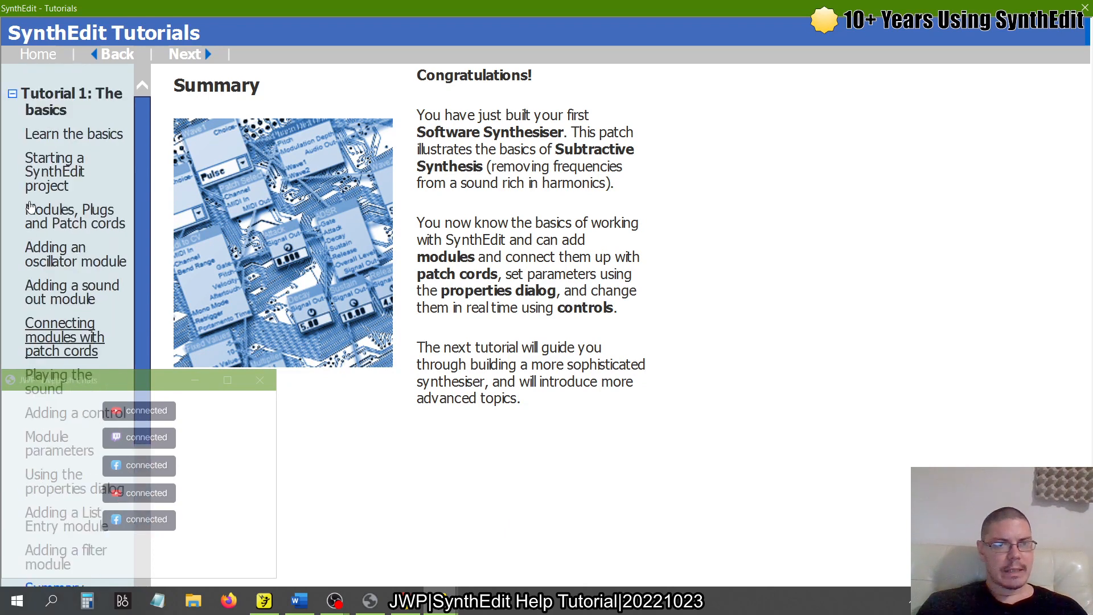
pyautogui.click(12, 94)
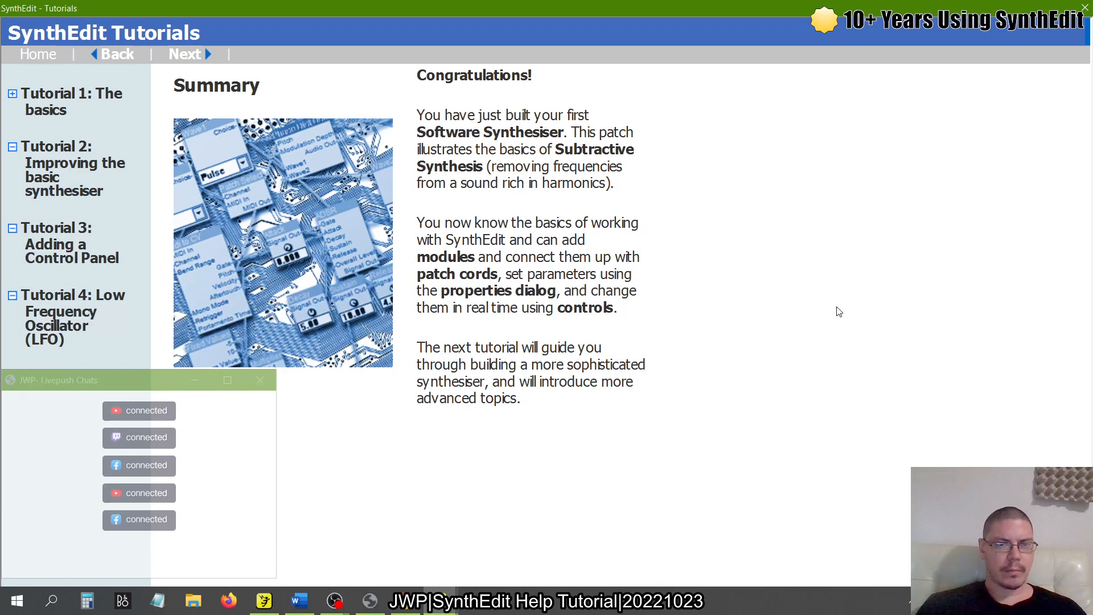
# Step: Close the SynthEdit Tutorials window and return to the Tutorial1 project in SynthEdit
pyautogui.click(1085, 8)
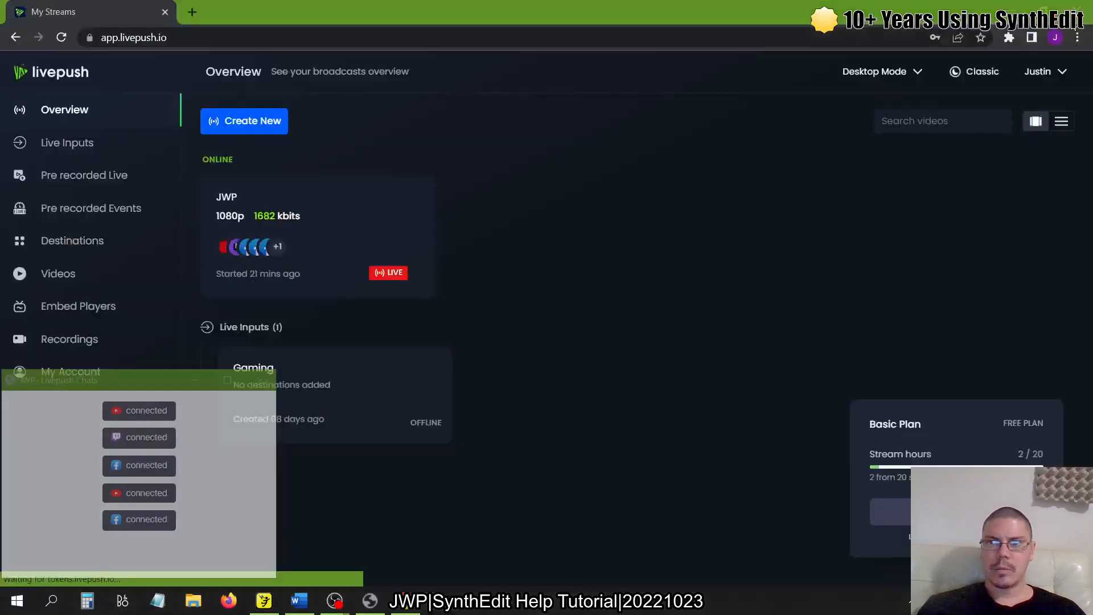
pyautogui.click(1072, 10)
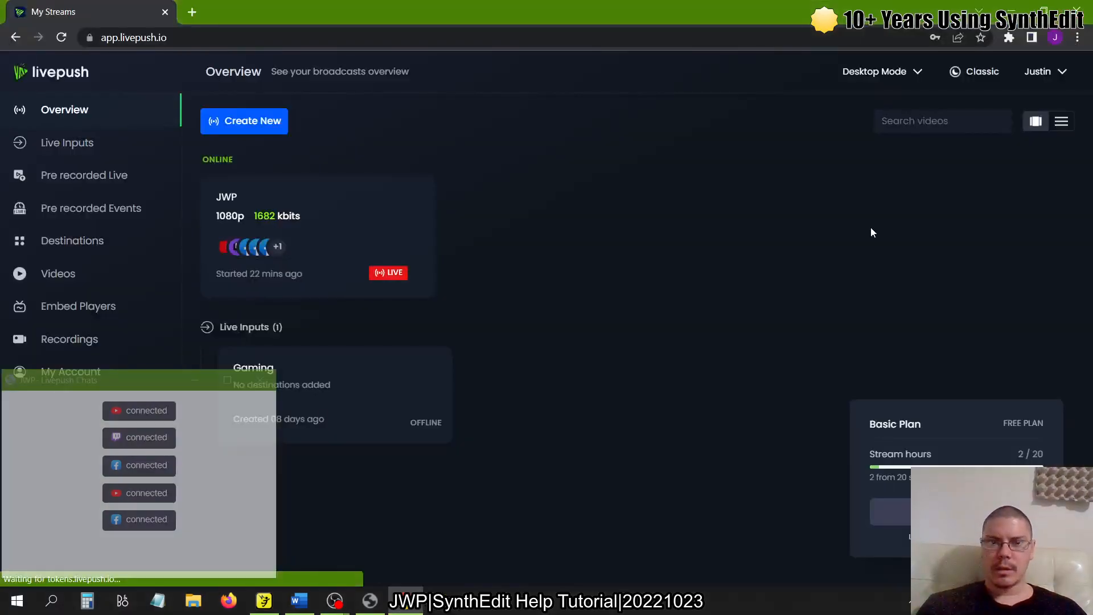
pyautogui.click(263, 601)
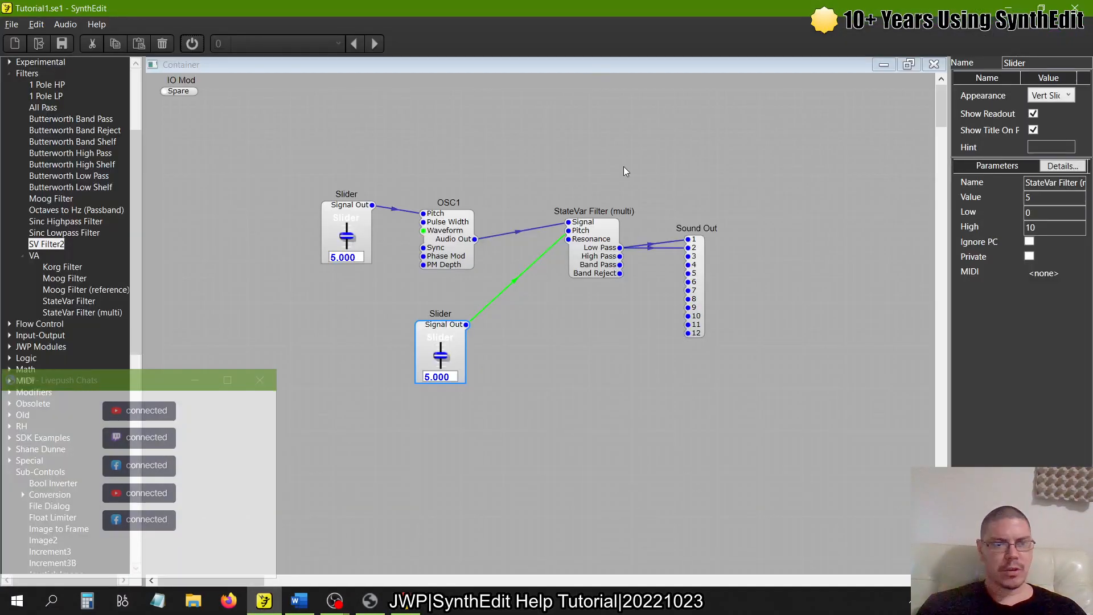
# Step: Switch from SynthEdit to the OBS Studio window that controls the live stream
pyautogui.hotkey('alt', 'Tab')
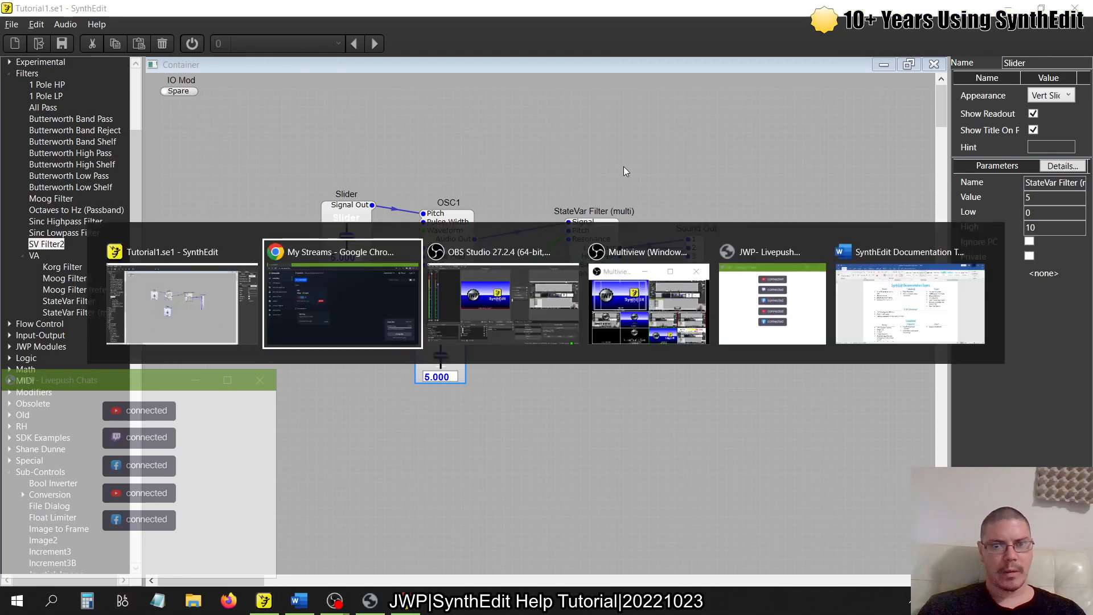
pyautogui.hotkey('alt', 'Tab')
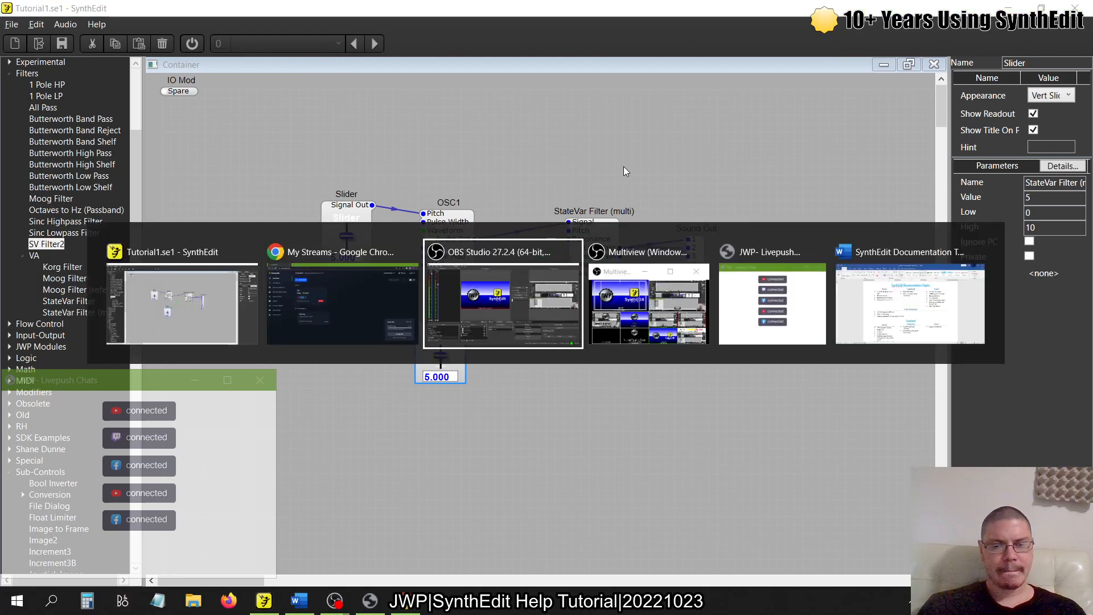
pyautogui.hotkey('alt', 'Tab')
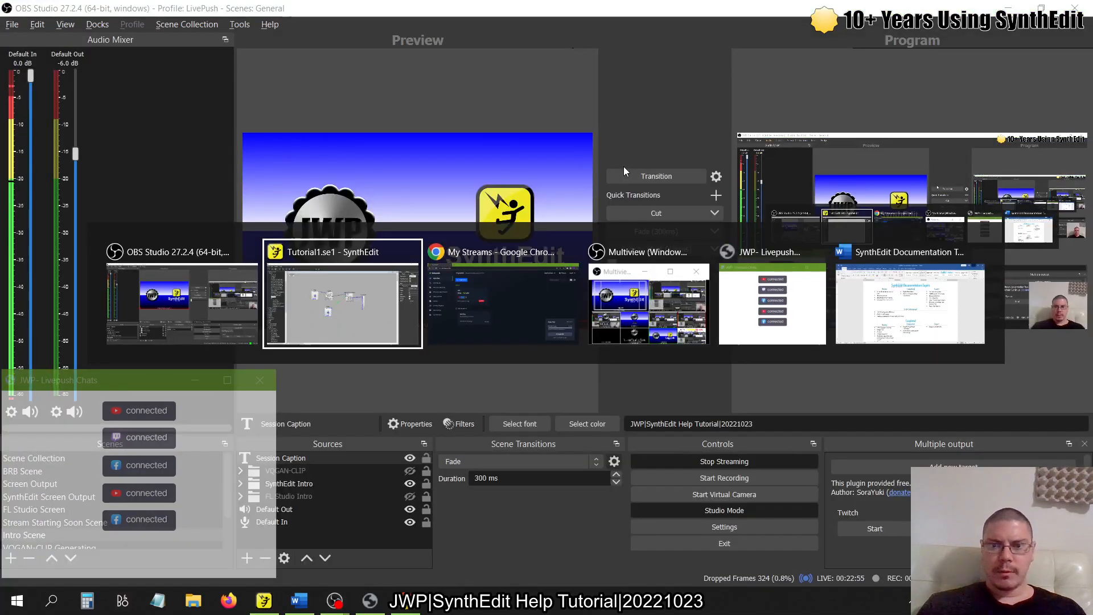
pyautogui.hotkey('alt', 'Tab')
pyautogui.hotkey('alt', 'Tab')
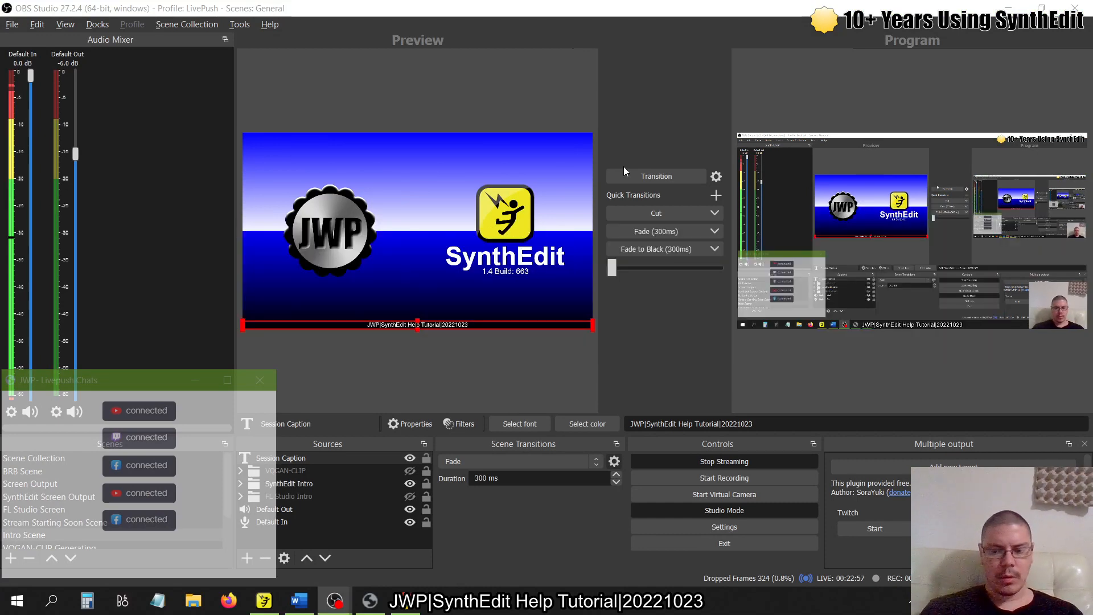